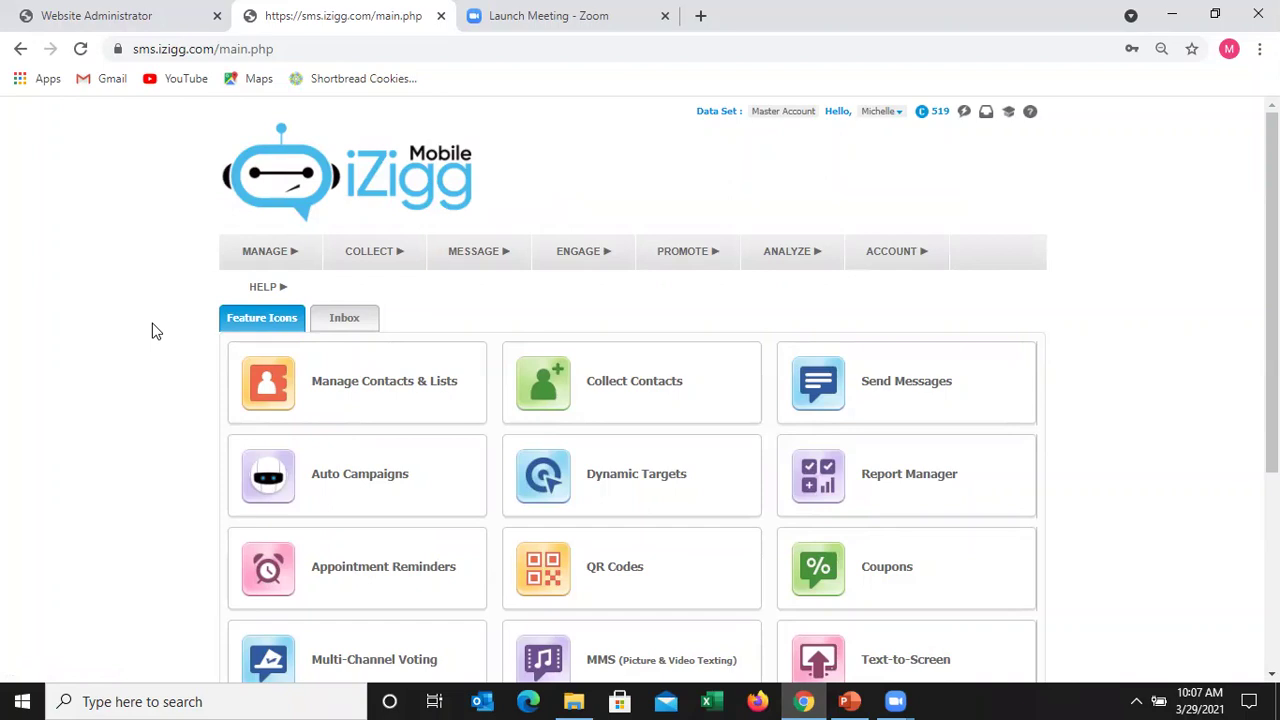
# - Open the Custom Data Fields page from the MANAGE menu
pyautogui.moveTo(258, 259)
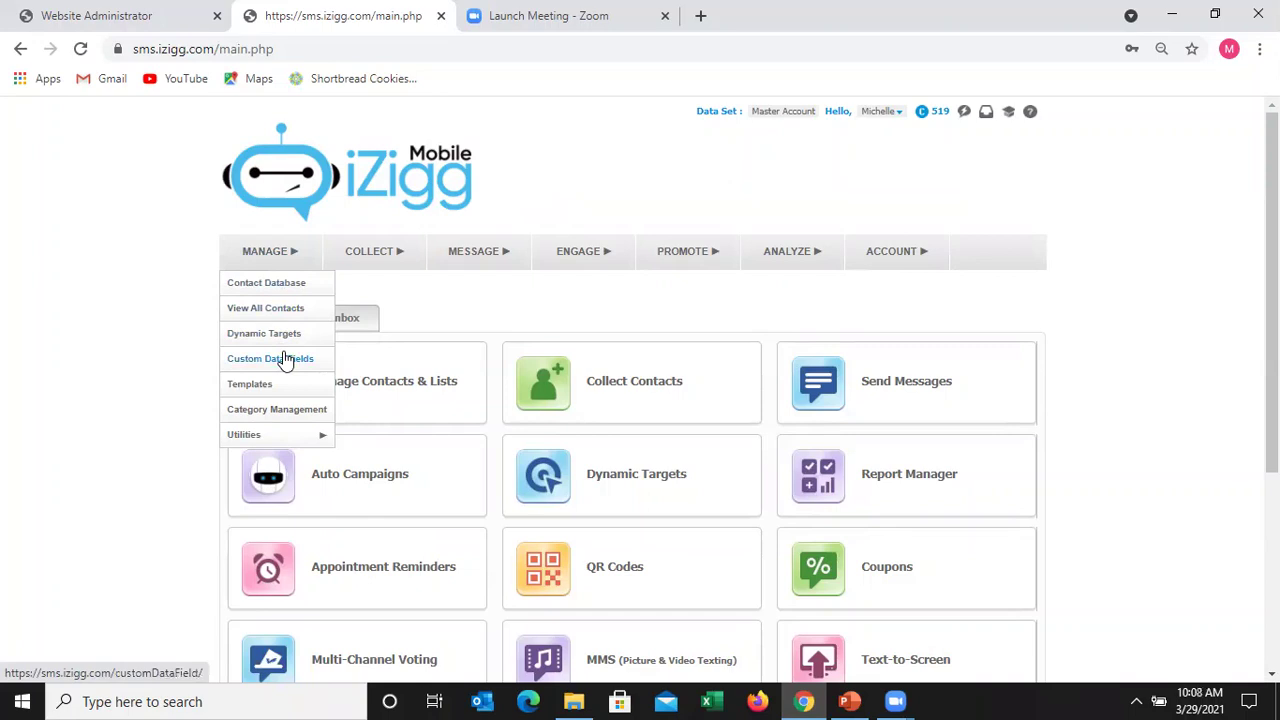
pyautogui.click(284, 359)
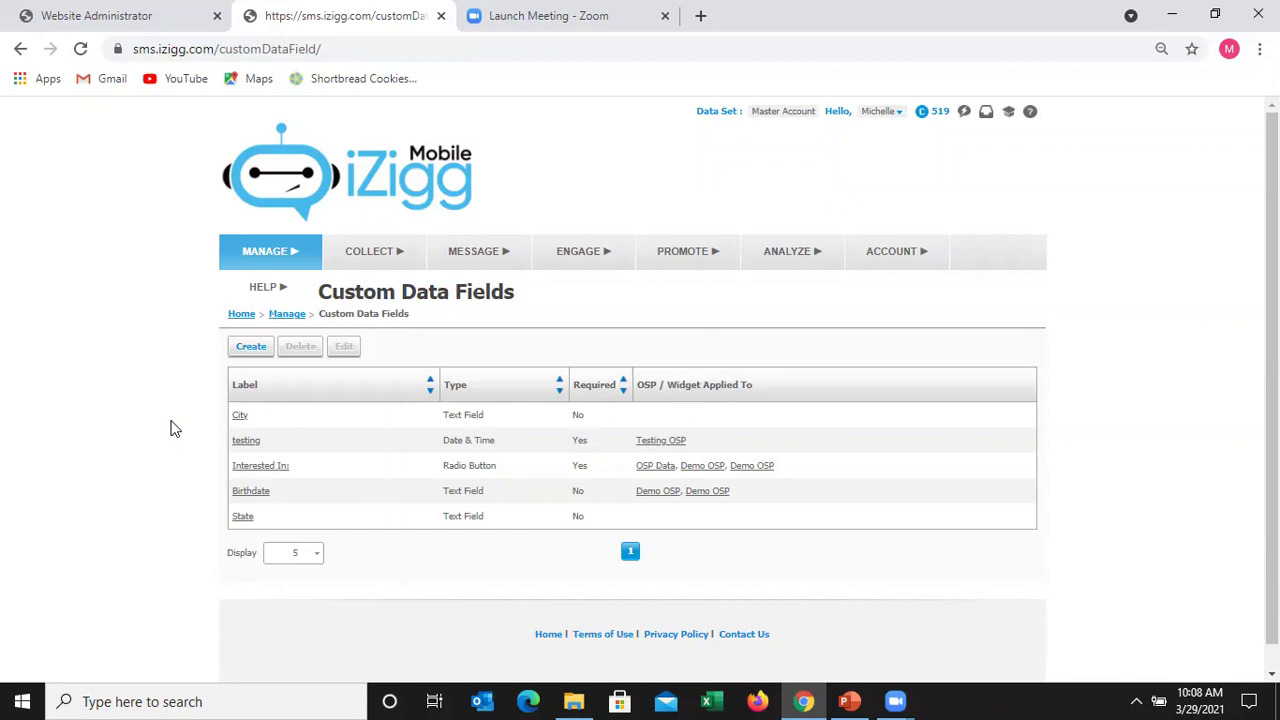
# - Create a new custom field labelled 'What is your Birth Month' with the Text Field input type
pyautogui.click(246, 346)
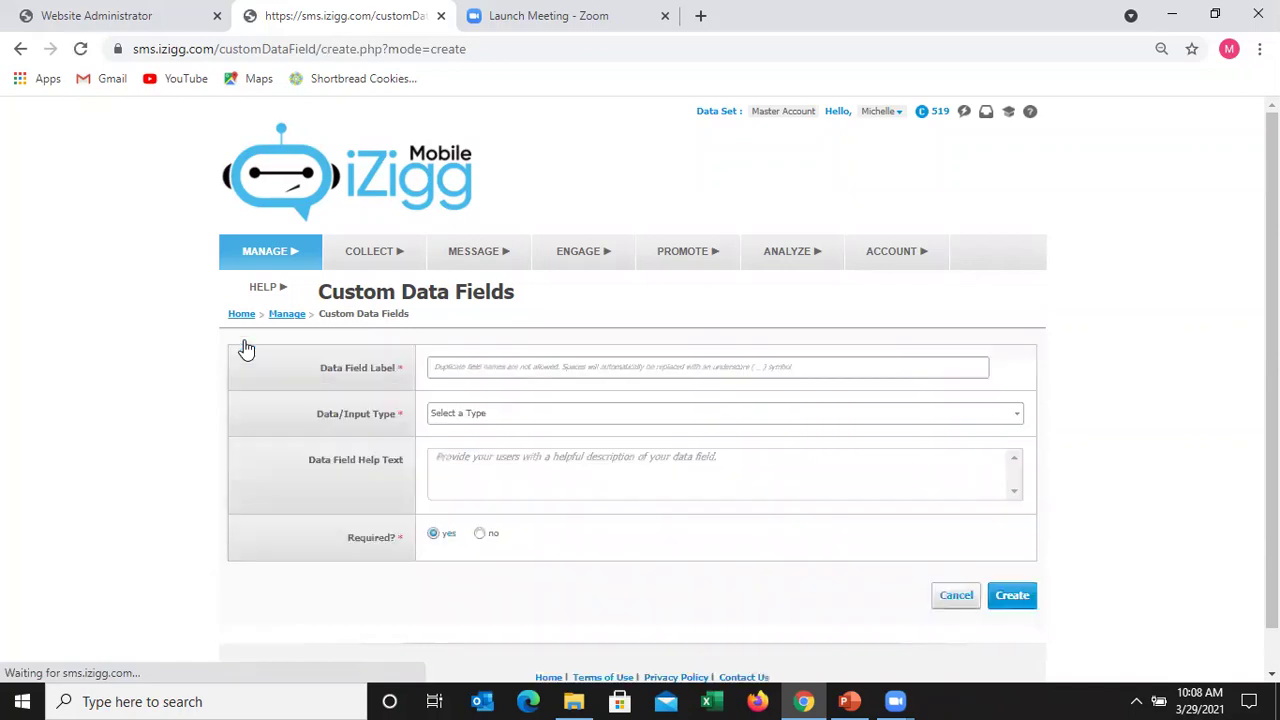
pyautogui.click(520, 366)
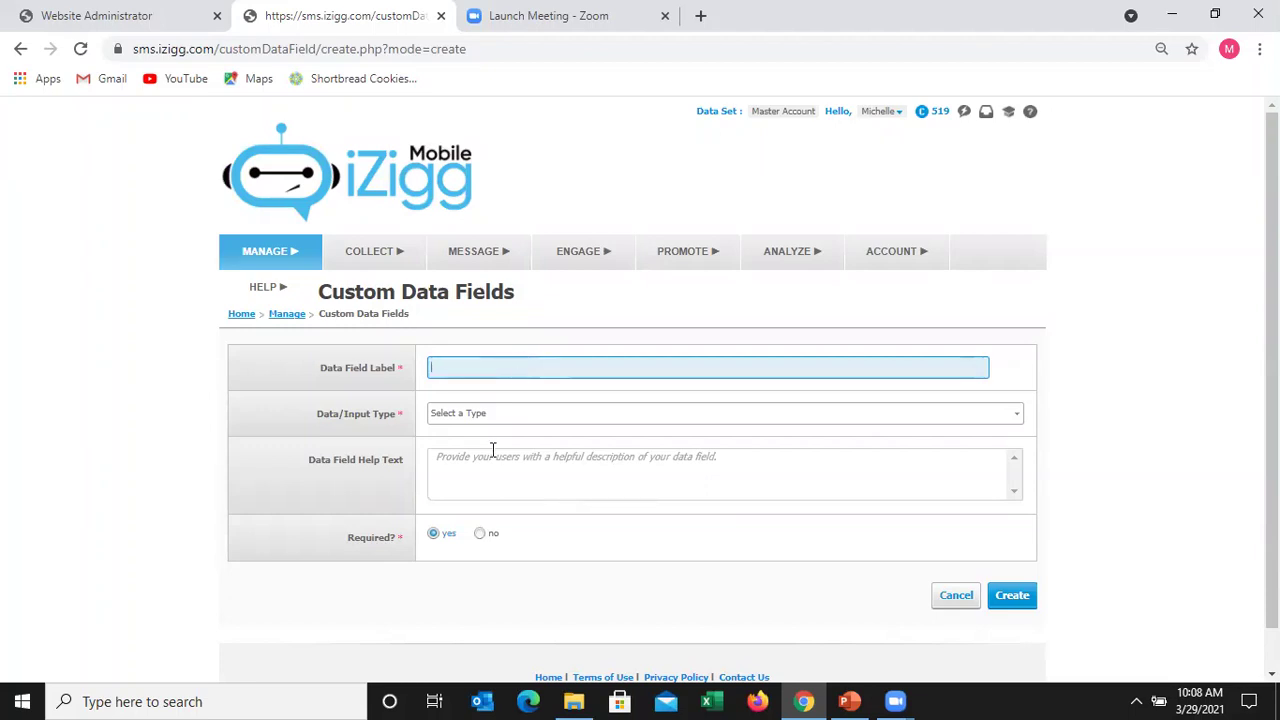
pyautogui.write('What is your Birth Month')
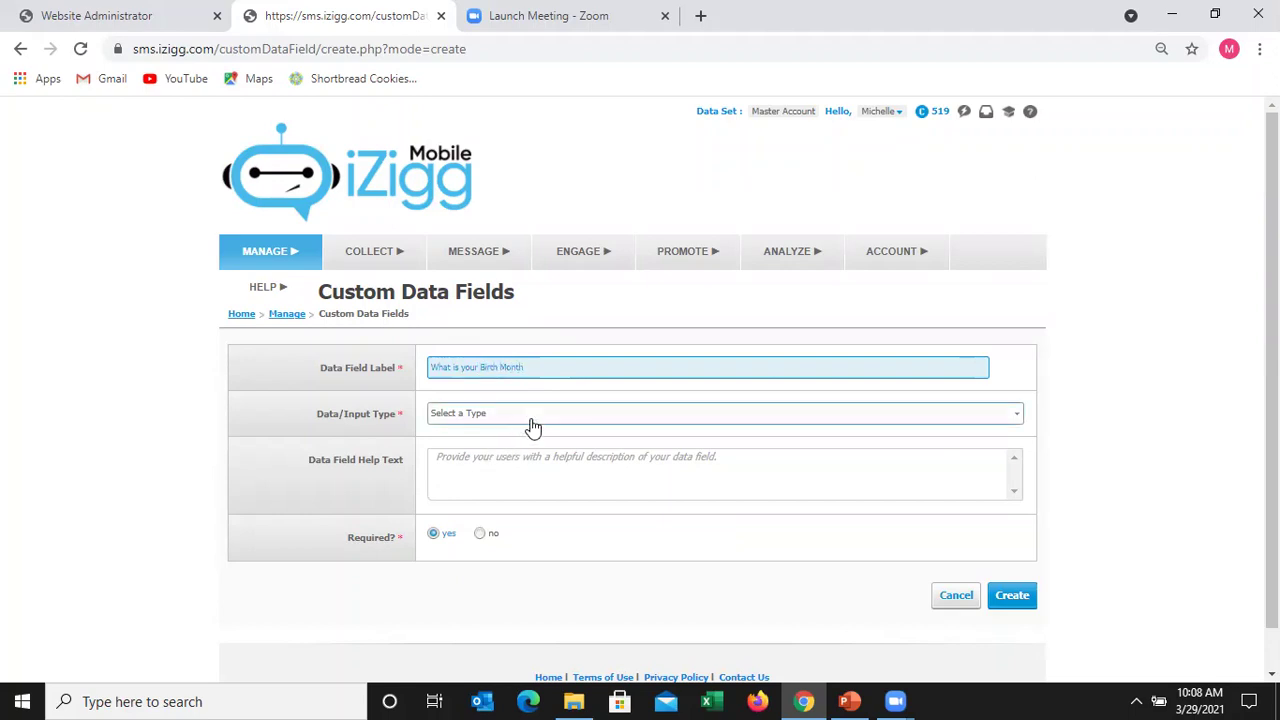
pyautogui.click(532, 419)
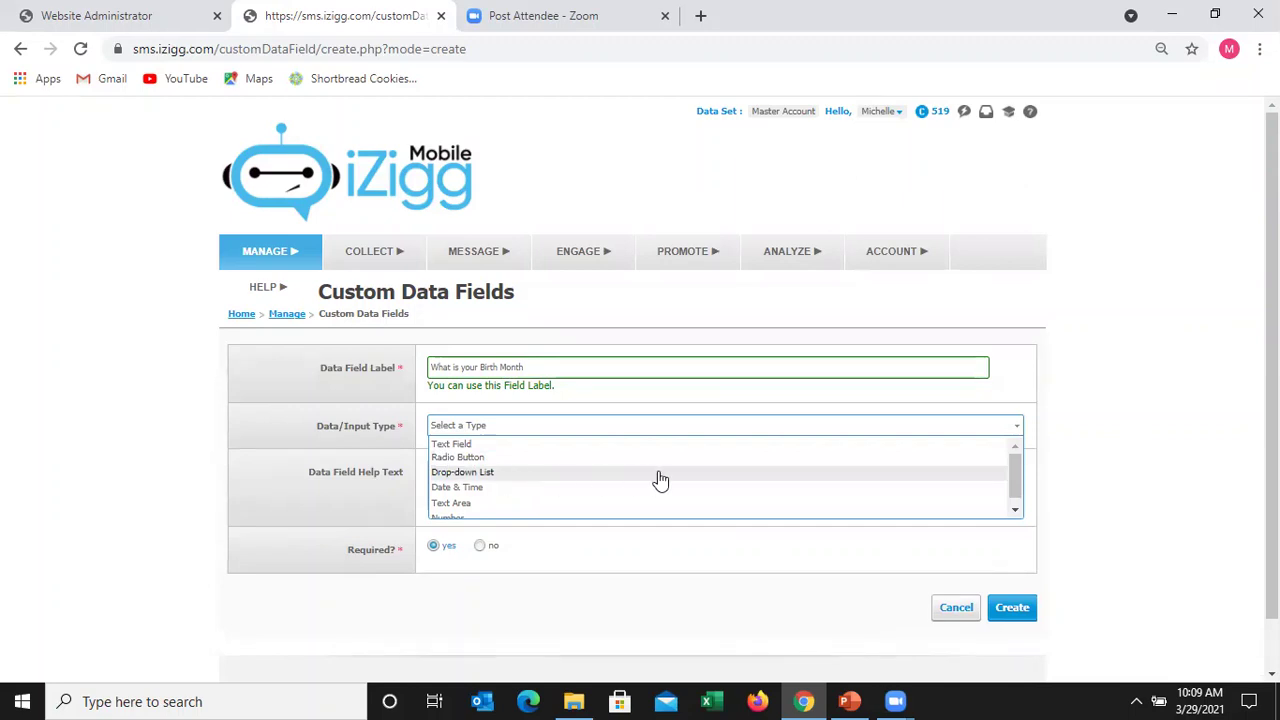
pyautogui.click(1016, 515)
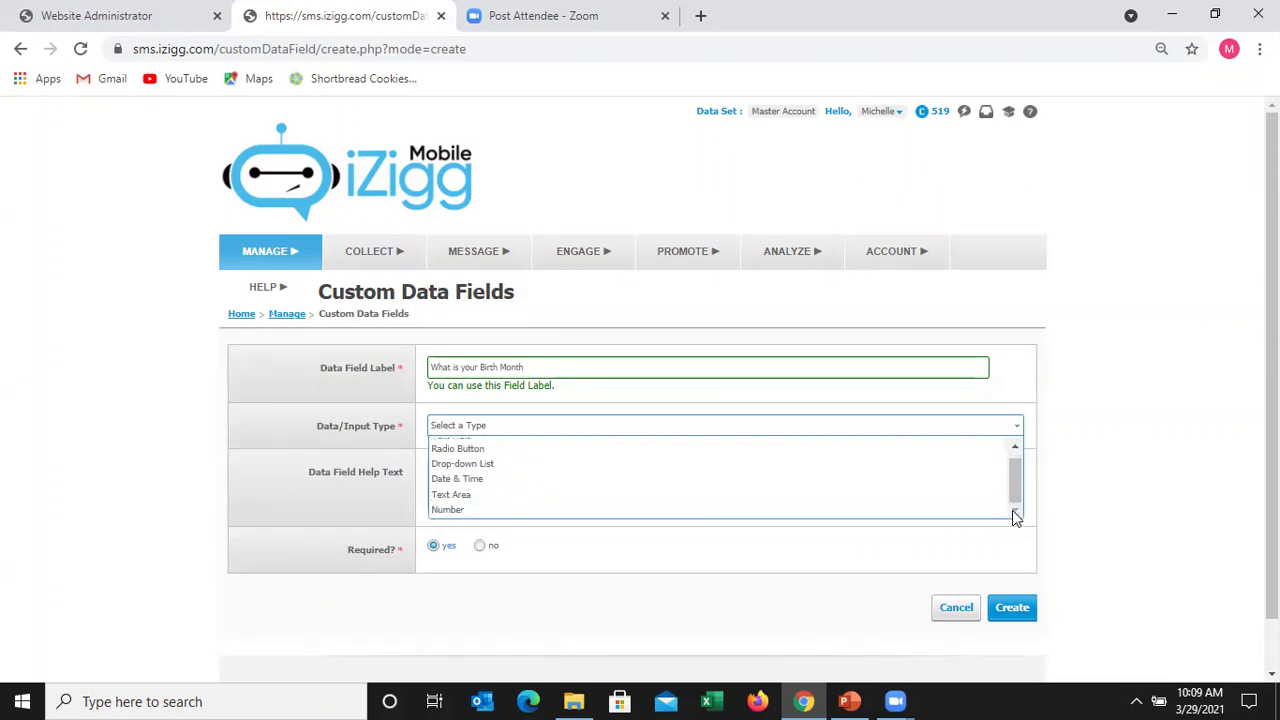
pyautogui.moveTo(1016, 492); pyautogui.dragTo(1016, 469)
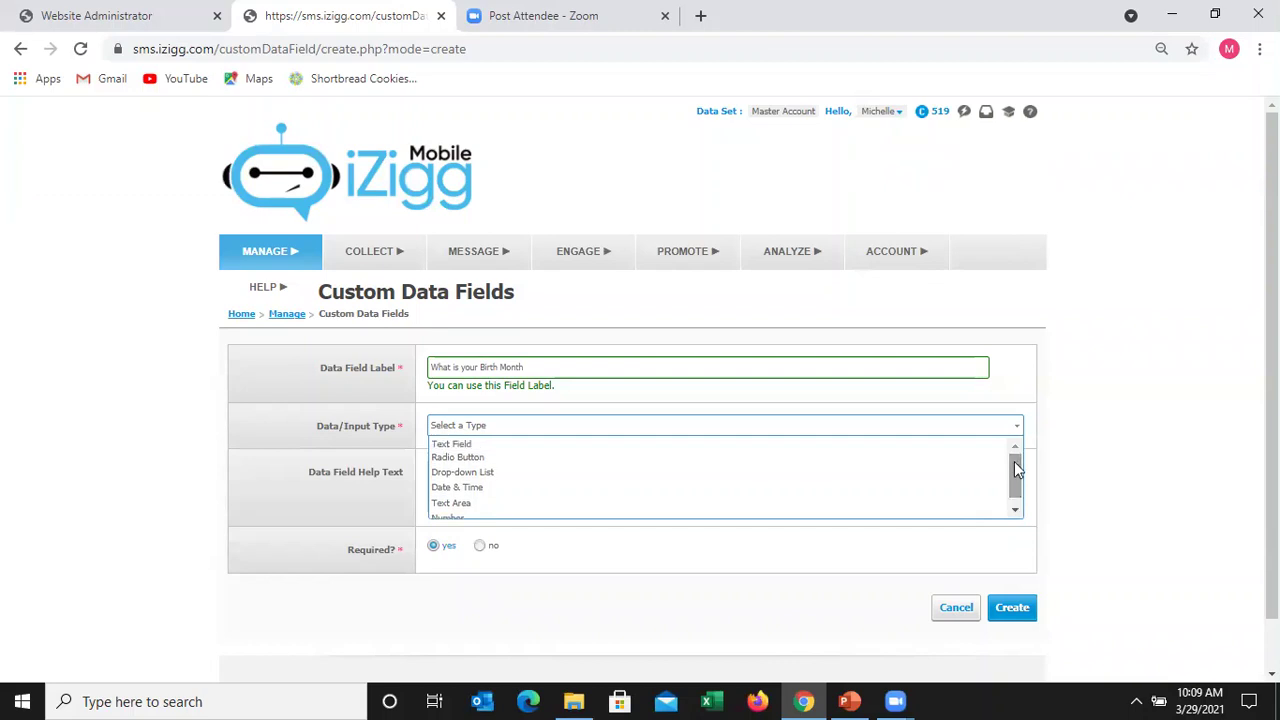
pyautogui.click(455, 444)
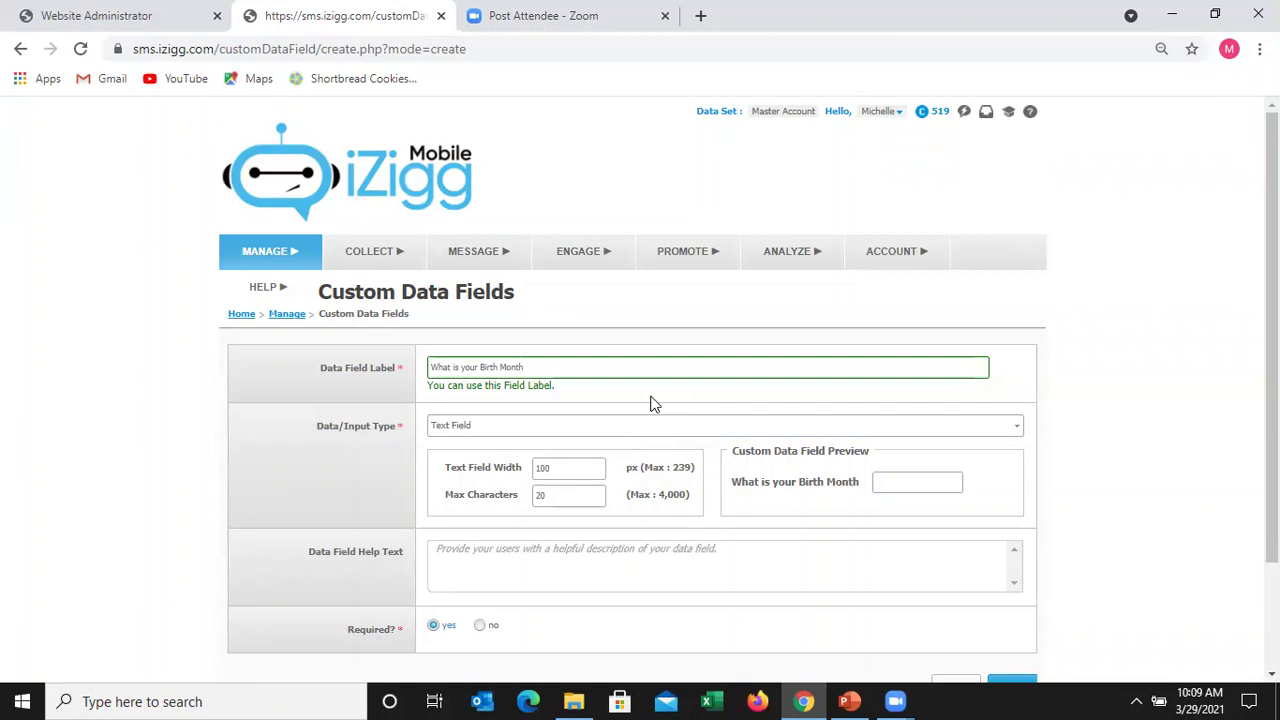
# - Enter help text 'Please enter the month you were born in.' and set Required? to no
pyautogui.click(492, 561)
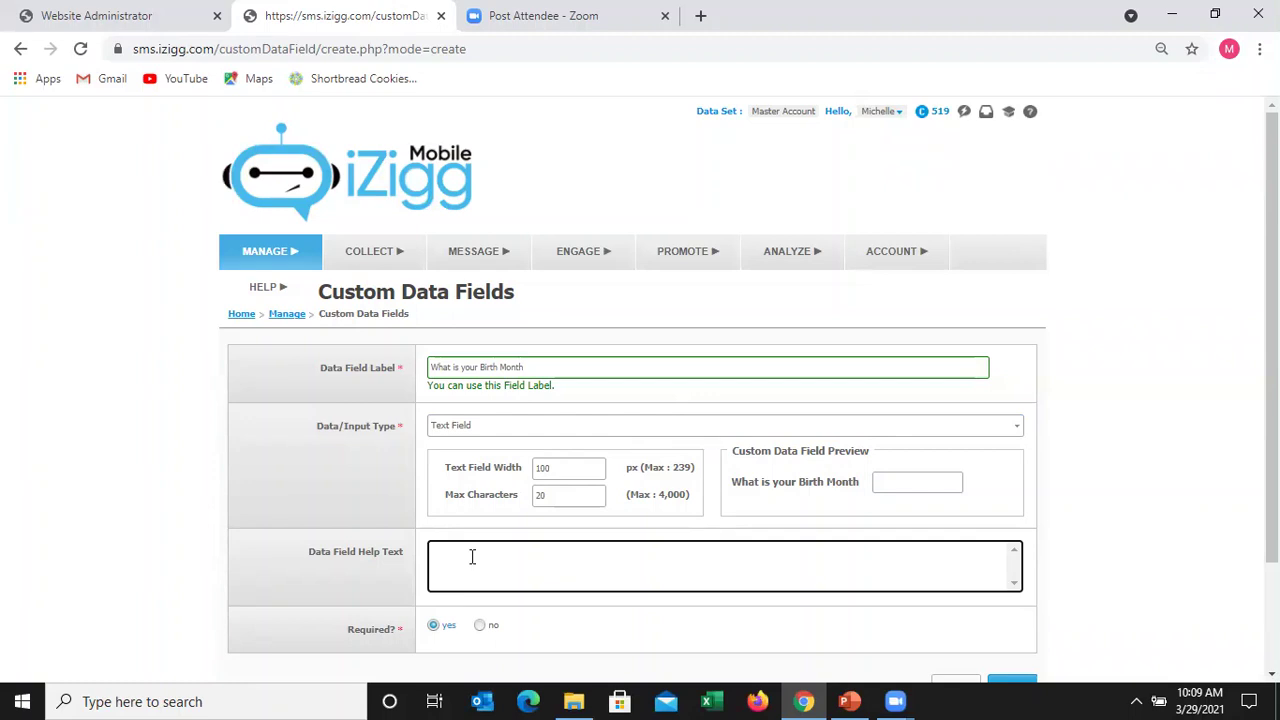
pyautogui.write('Please')
pyautogui.write(' enter the month you ')
pyautogui.write('are')
pyautogui.press('BackSpace')
pyautogui.press('BackSpace')
pyautogui.press('BackSpace')
pyautogui.write('were born in.')
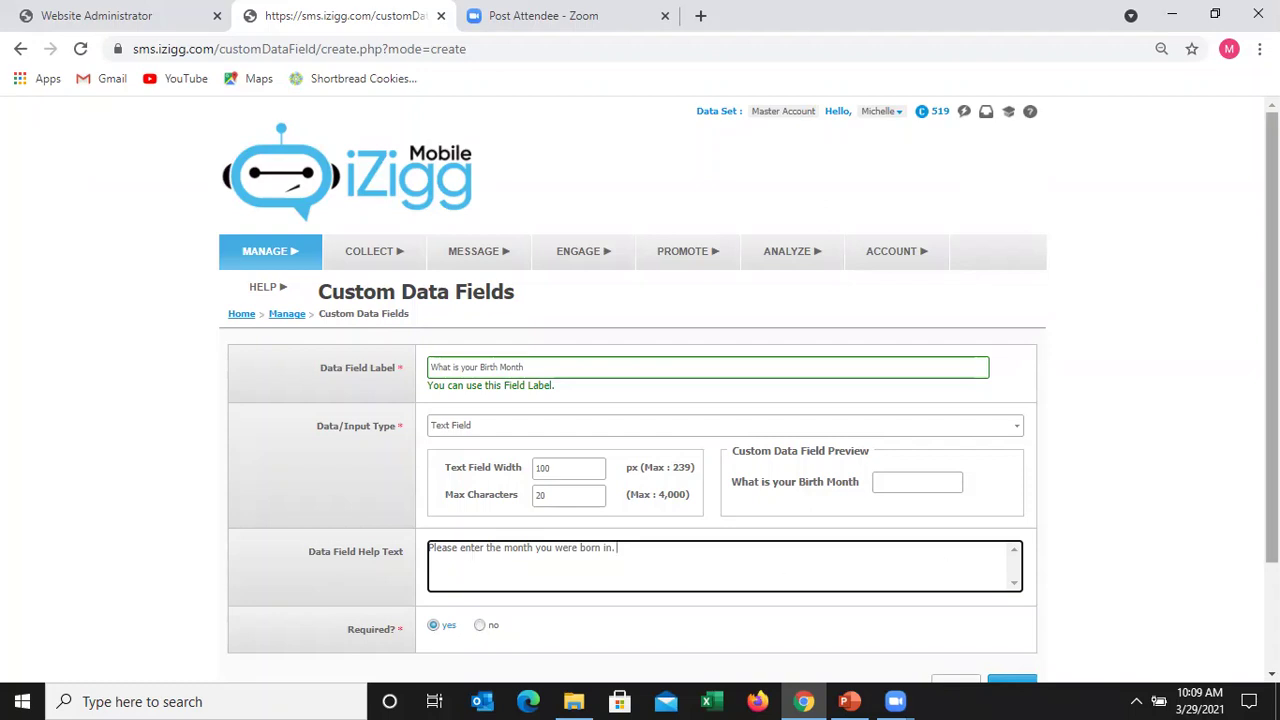
pyautogui.moveTo(1272, 380); pyautogui.dragTo(1272, 485)
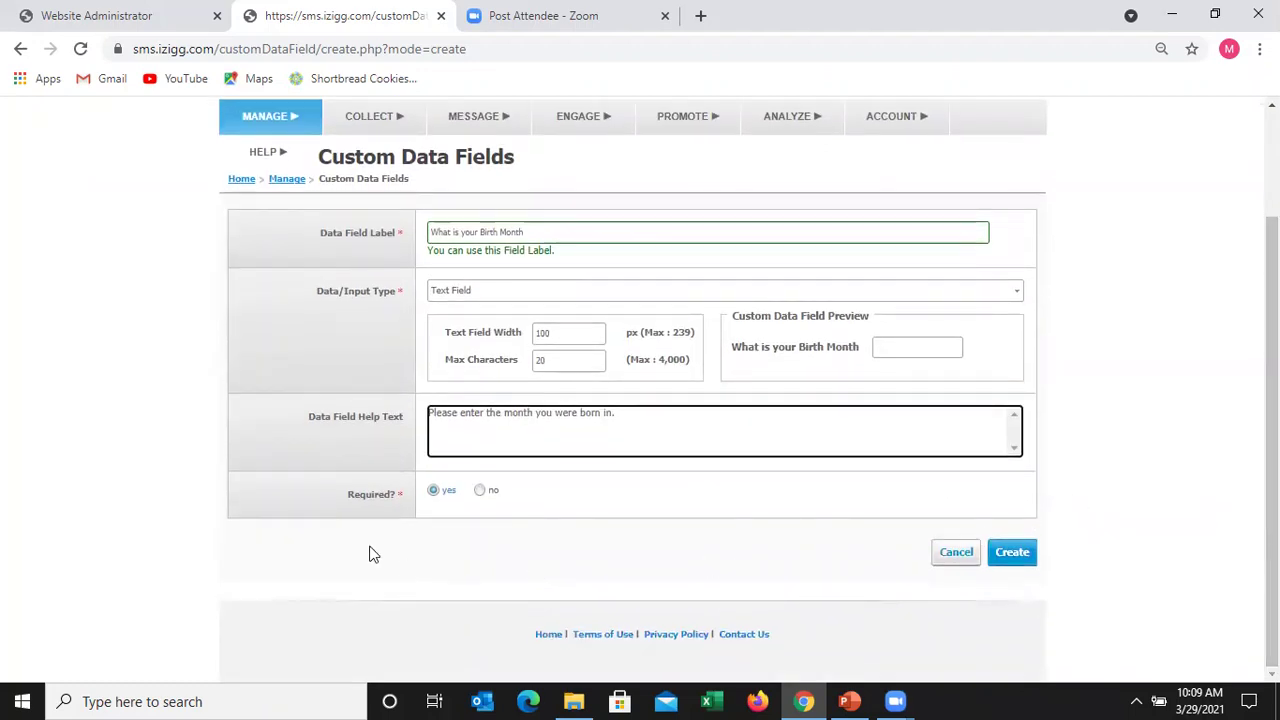
pyautogui.click(480, 492)
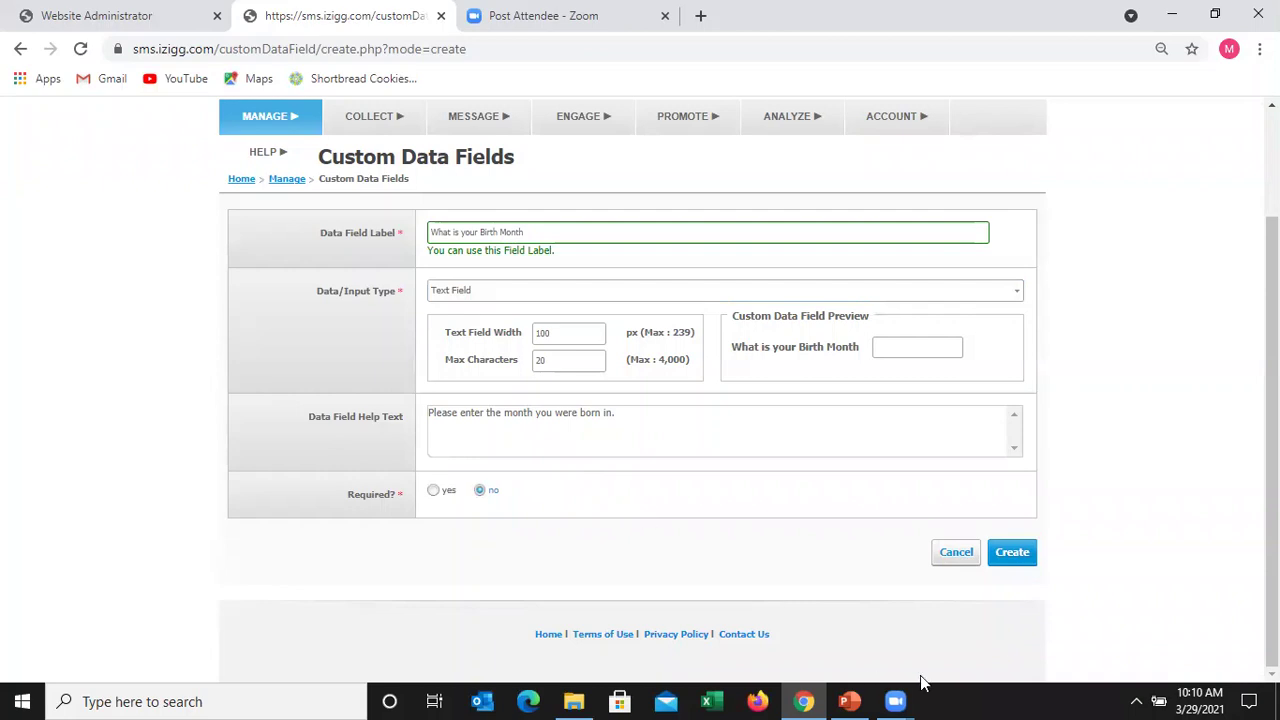
# - Save the 'What is your Birth Month' custom data field
pyautogui.click(1013, 560)
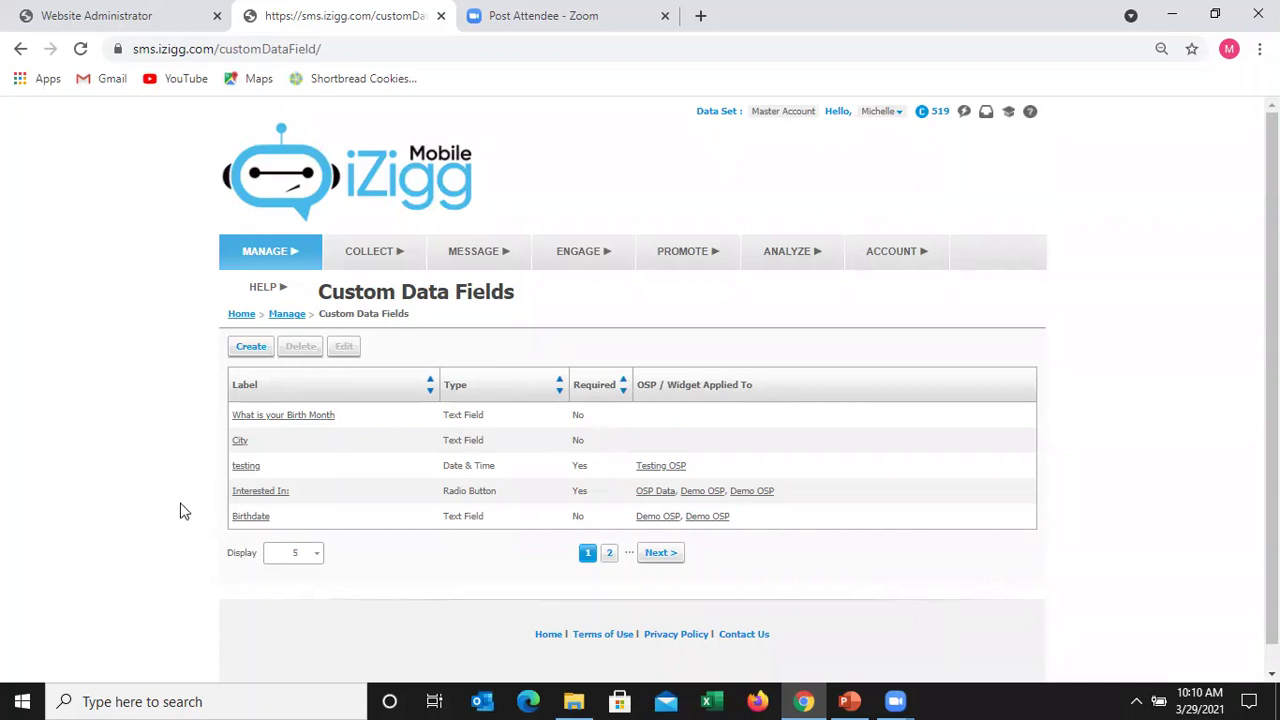
# - From Keyword and Online Sign-up Tools, create a new Keyword Signup
pyautogui.moveTo(375, 272)
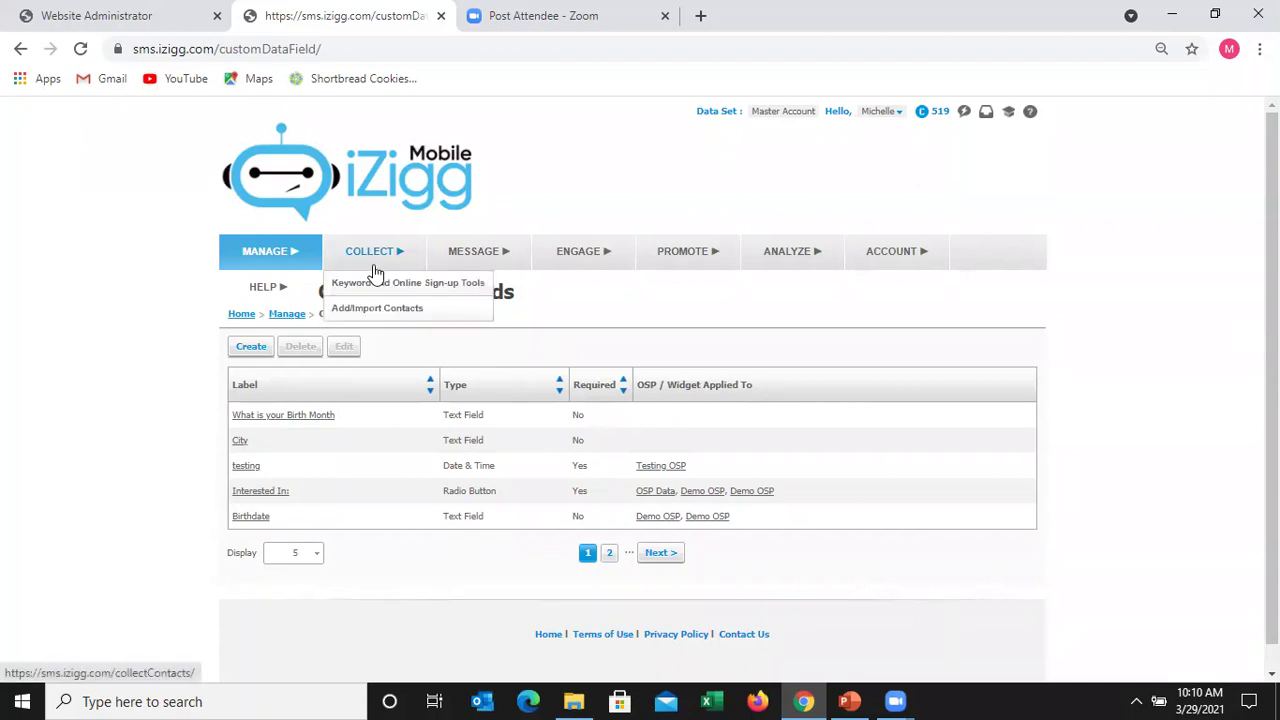
pyautogui.click(372, 284)
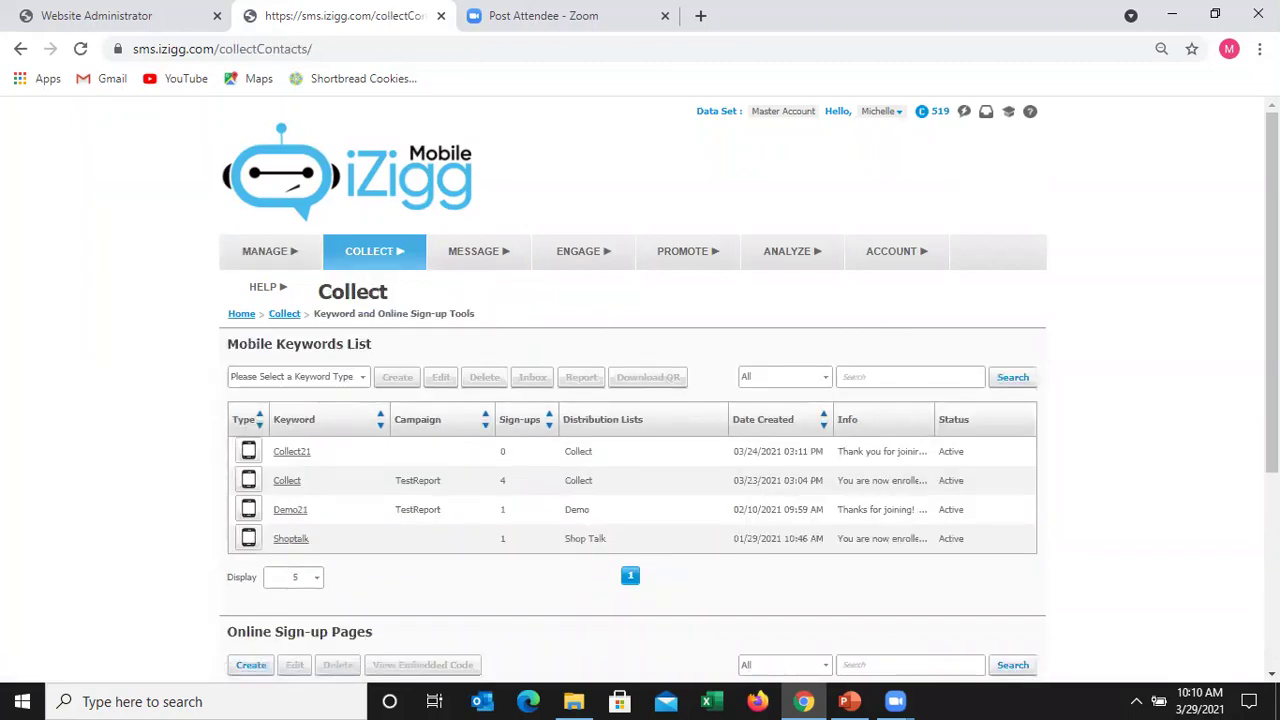
pyautogui.scroll(-3, 866, 424)
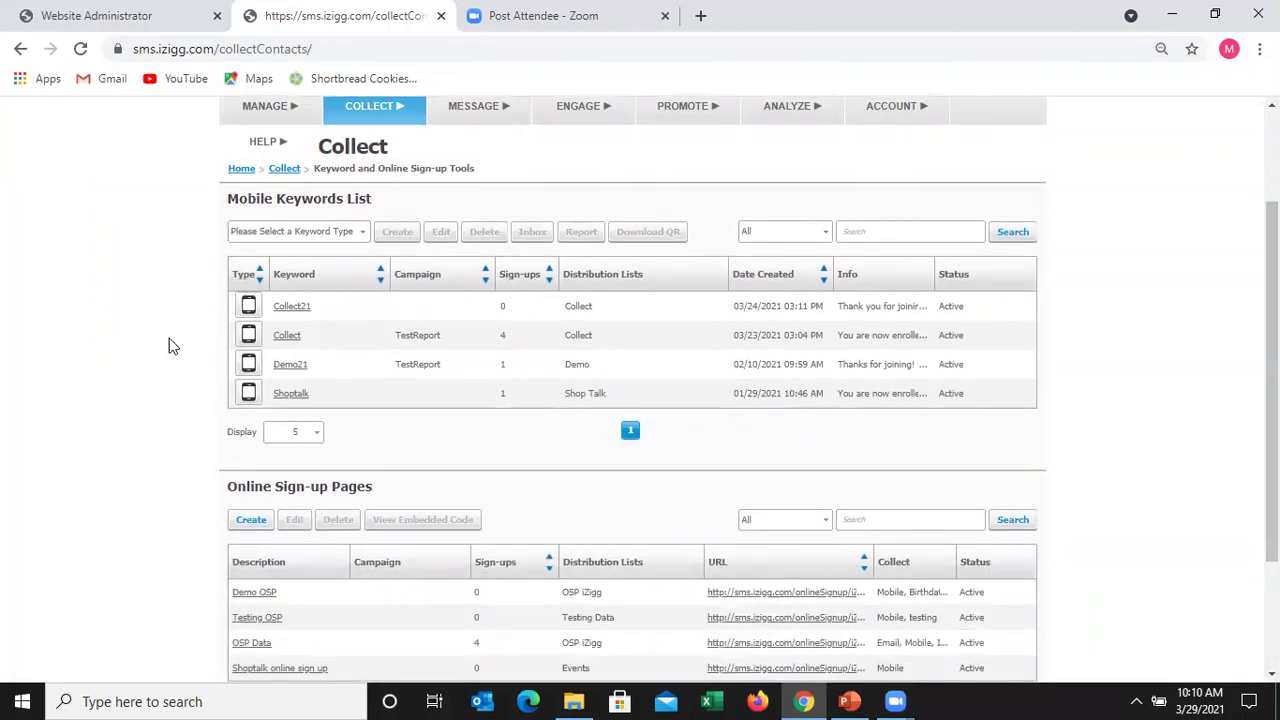
pyautogui.click(333, 233)
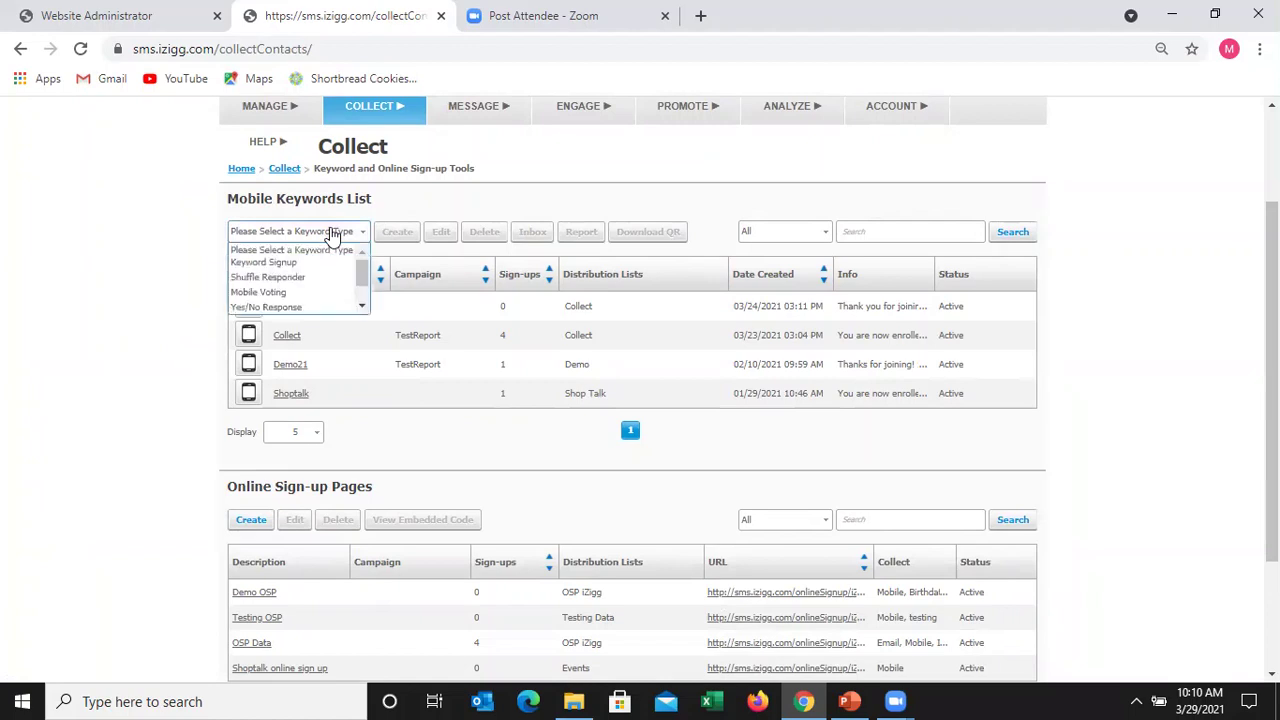
pyautogui.click(289, 261)
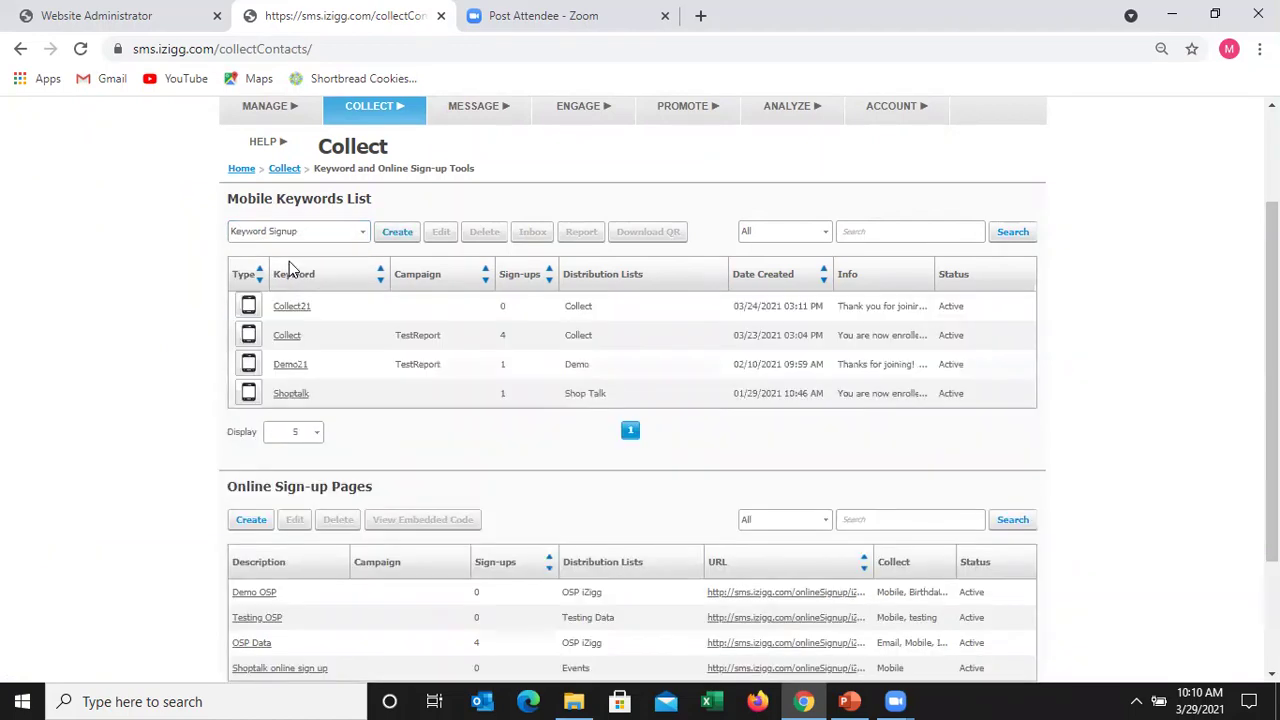
pyautogui.click(397, 232)
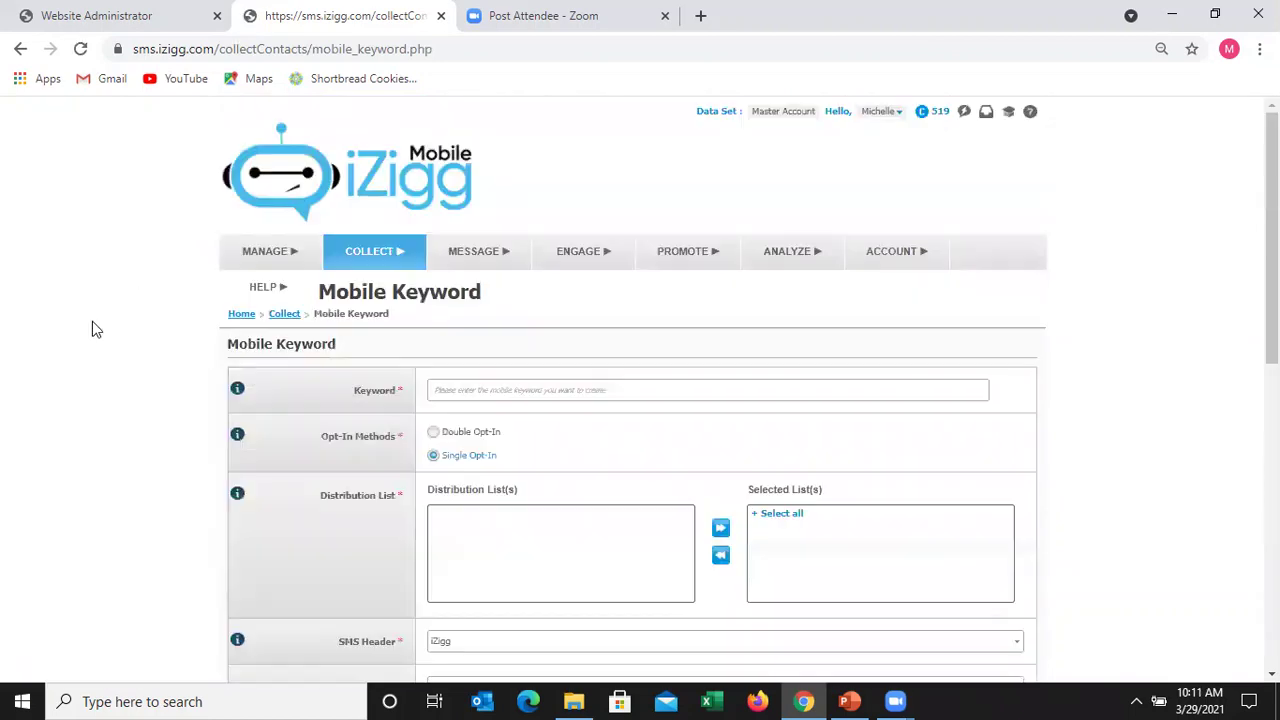
# - Name the keyword 'Collect1' and add the Collect list to its selected lists
pyautogui.click(539, 393)
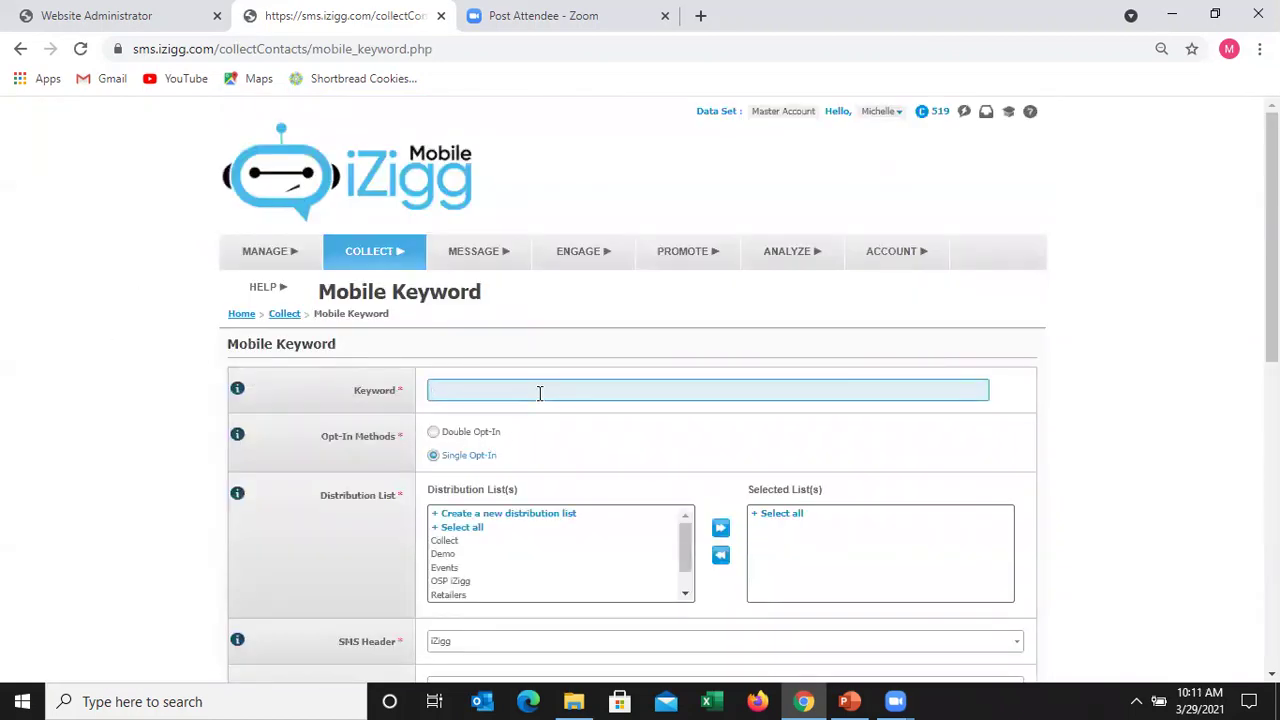
pyautogui.write('Collect1')
pyautogui.scroll(-2, 1270, 240)
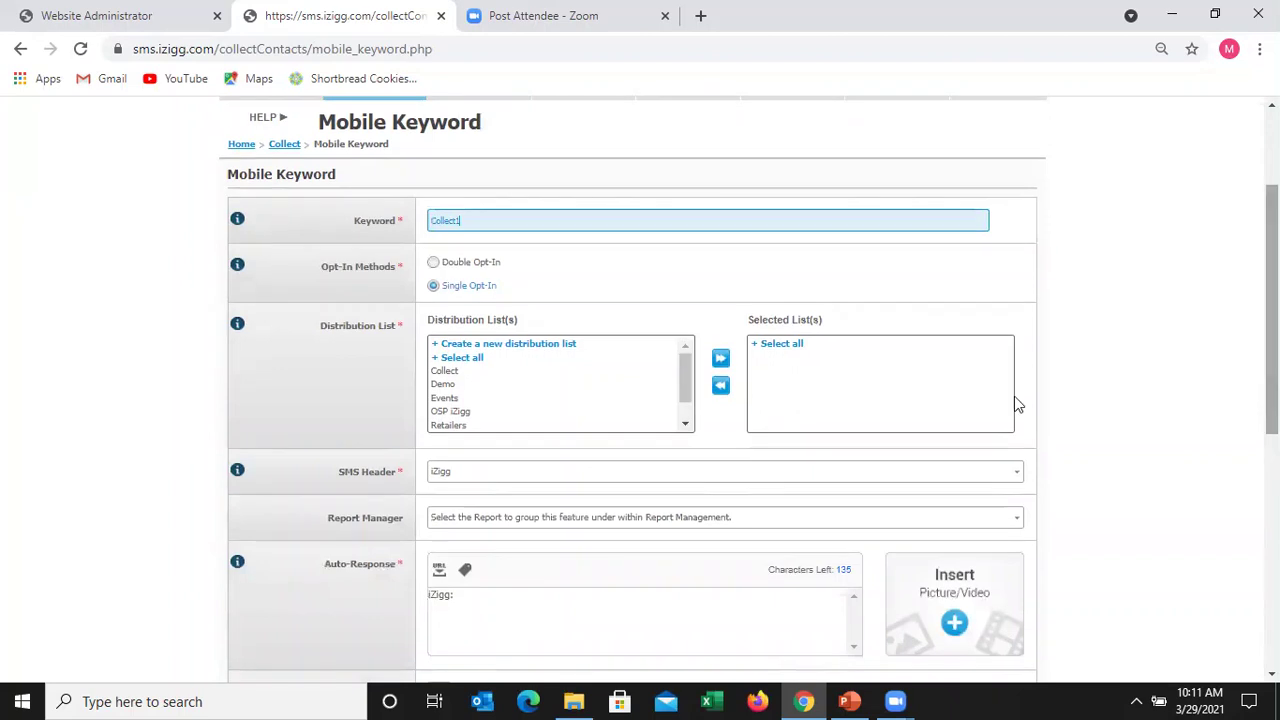
pyautogui.click(480, 371)
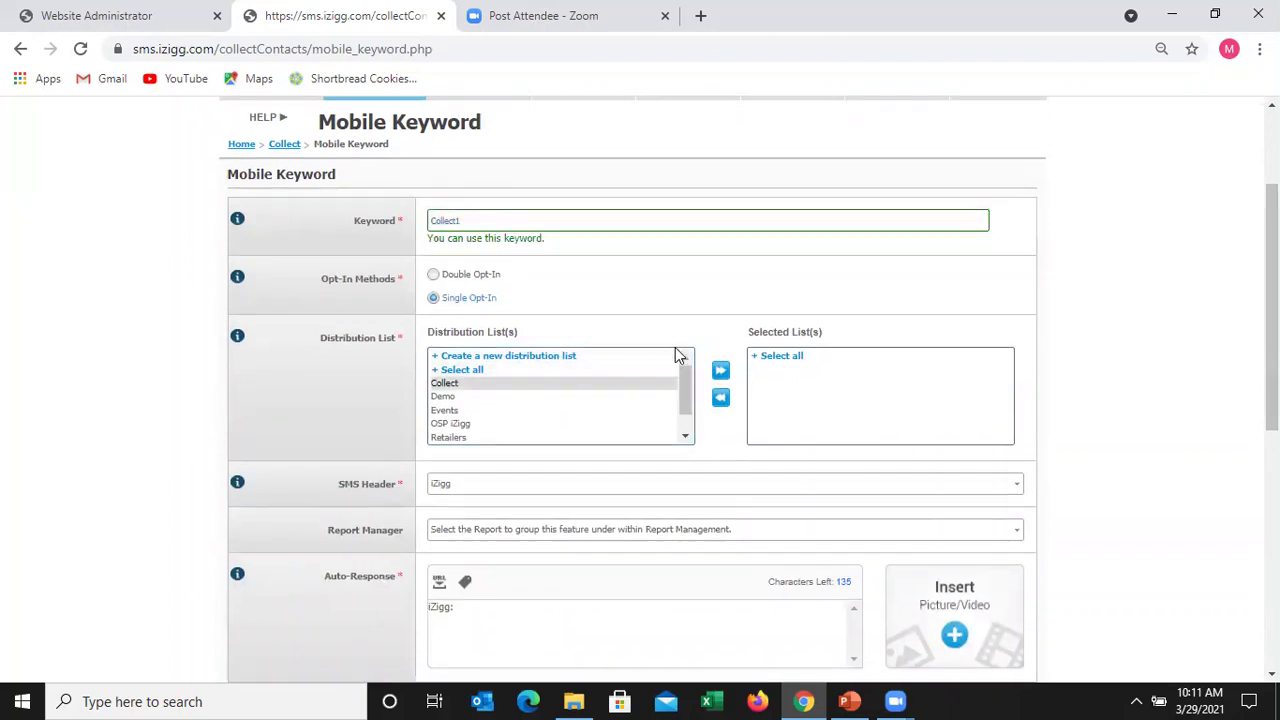
pyautogui.click(720, 372)
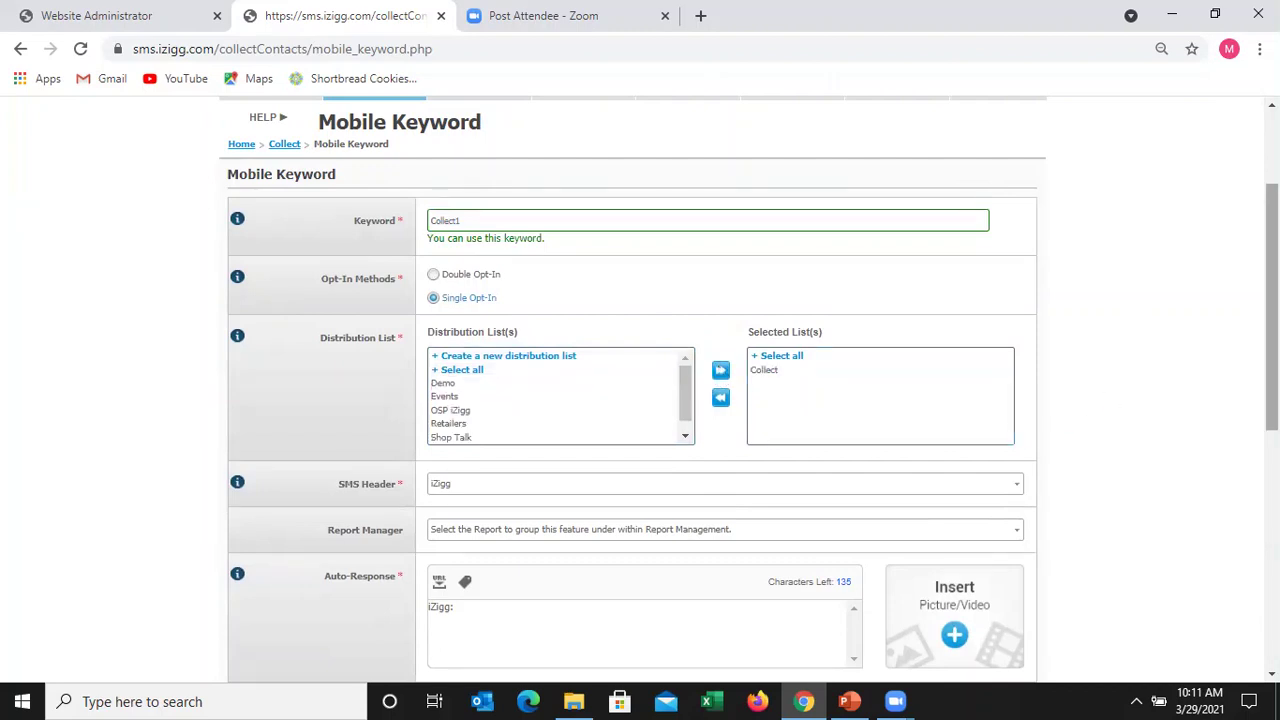
pyautogui.moveTo(1272, 335); pyautogui.dragTo(1272, 449)
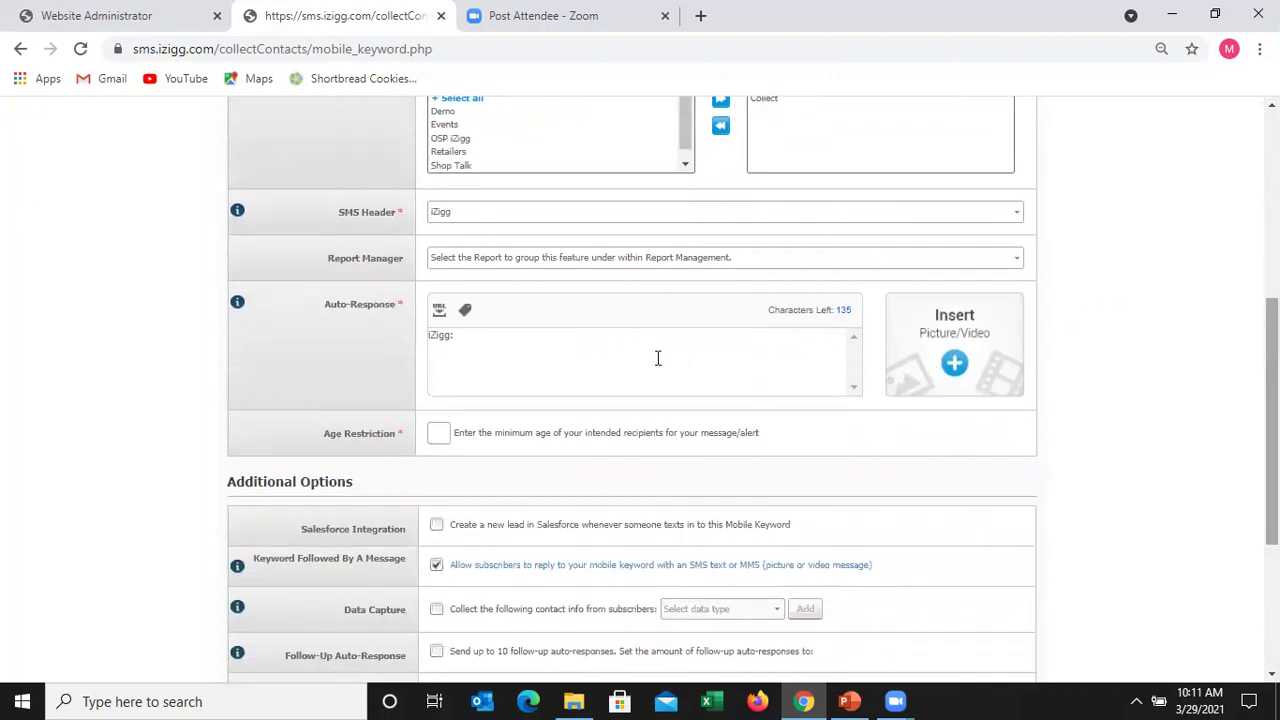
# - Set the auto-response 'You are now opted in to recieve special text alerts!' and age restriction 18
pyautogui.click(539, 345)
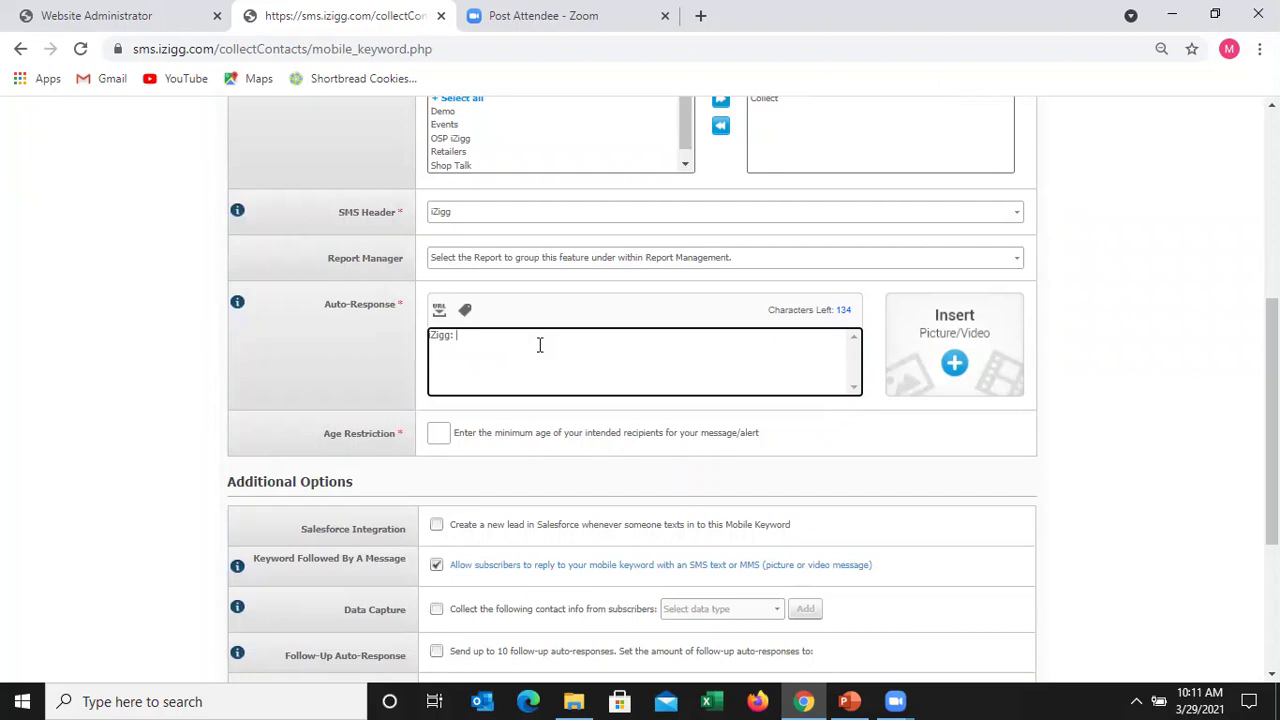
pyautogui.write('You are now opted in to recieve special tex')
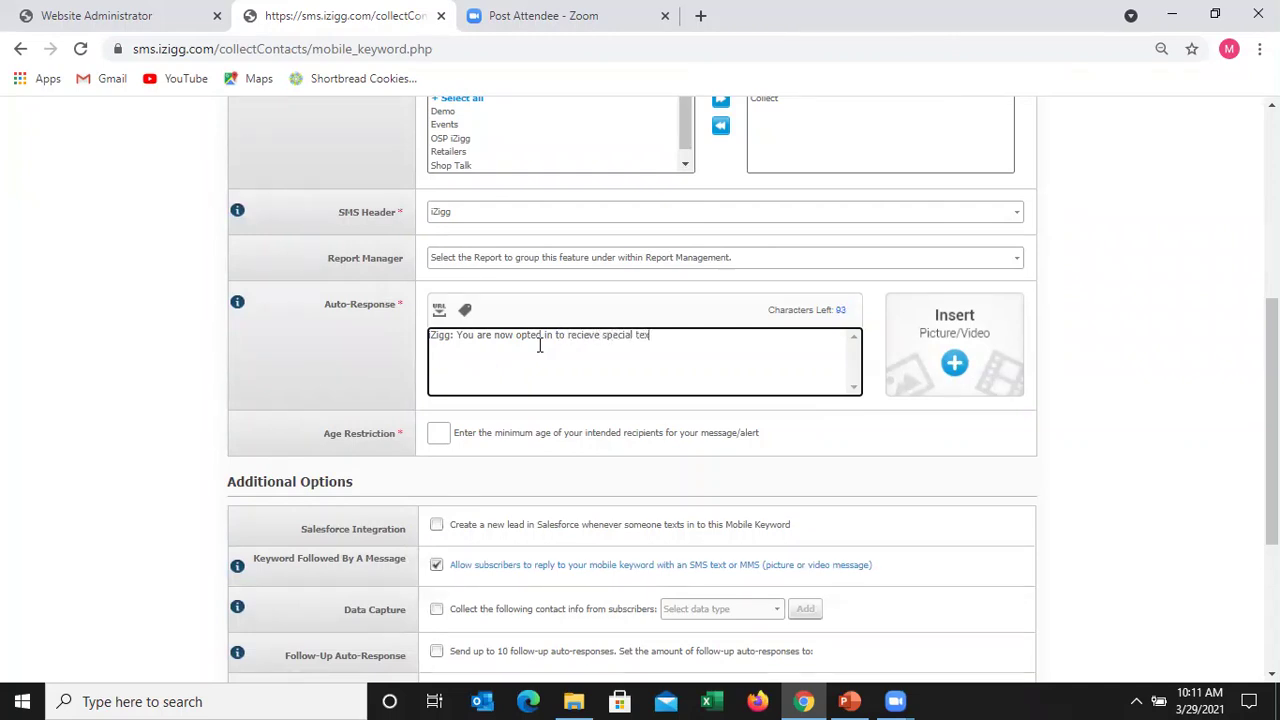
pyautogui.write('t alerts!')
pyautogui.click(446, 433)
pyautogui.press('Down')
pyautogui.press('Return')
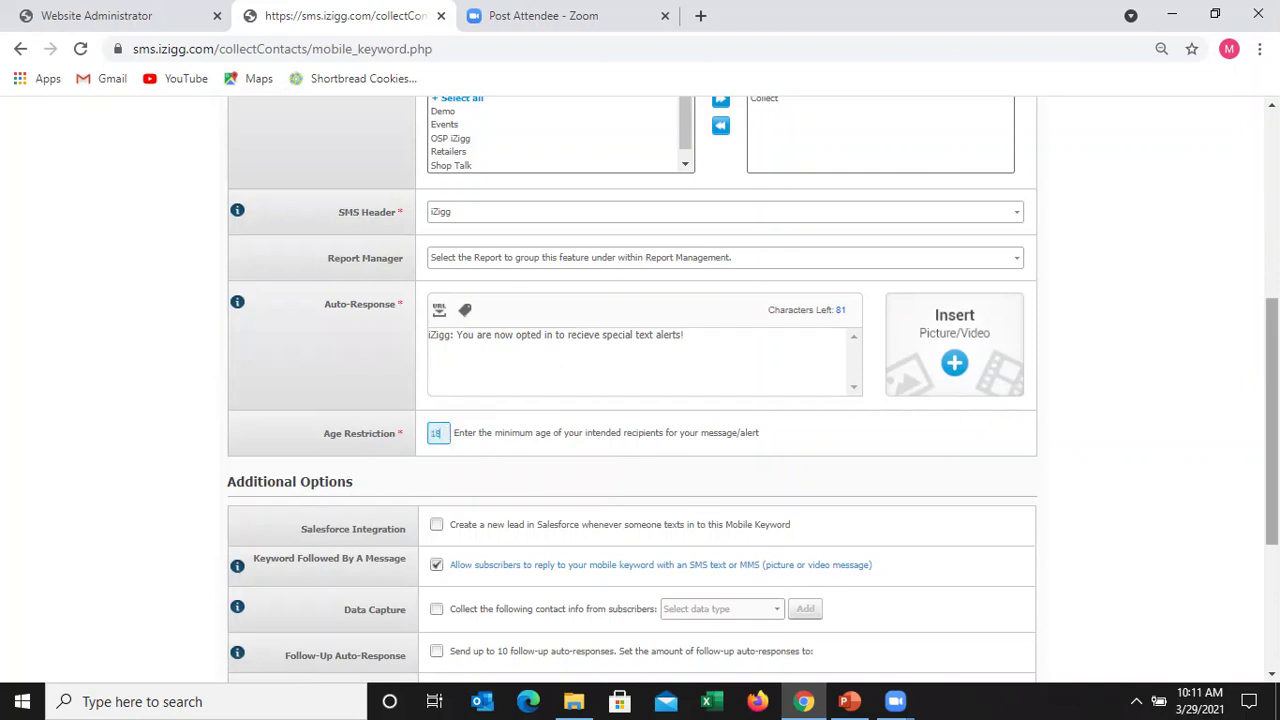
pyautogui.scroll(-2, 1272, 440)
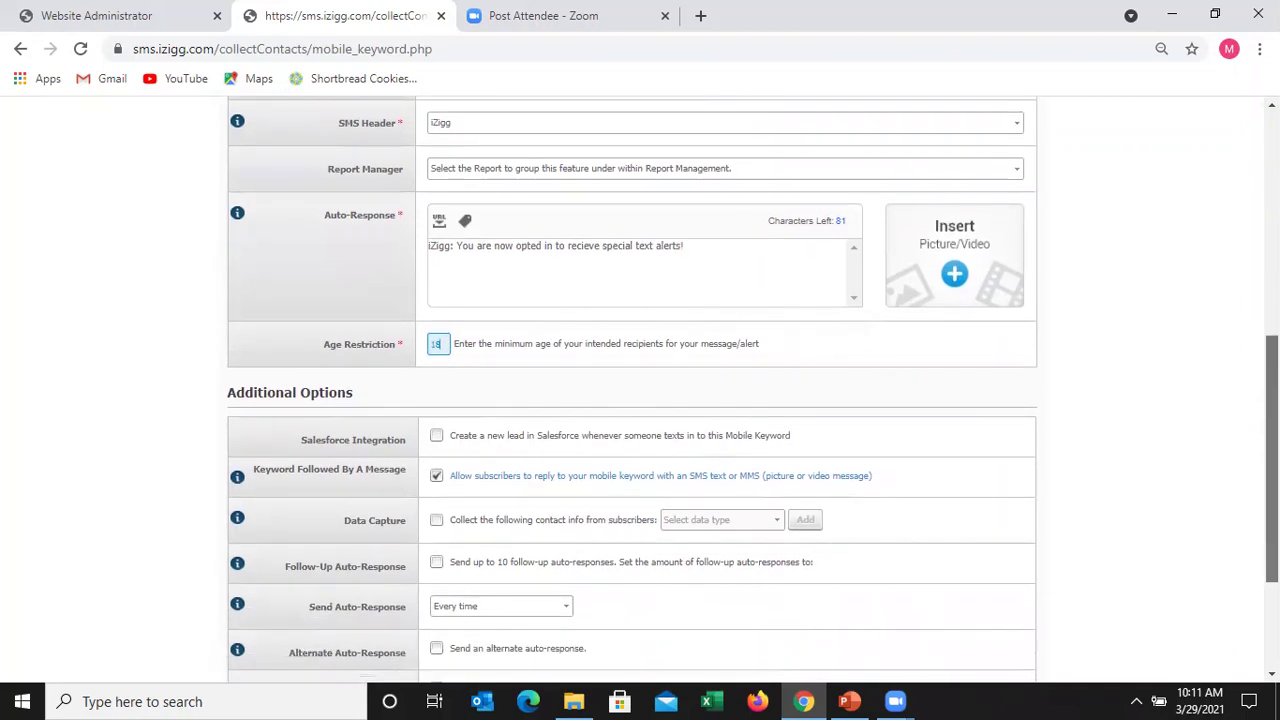
pyautogui.scroll(-2, 1272, 440)
pyautogui.scroll(-1, 1272, 440)
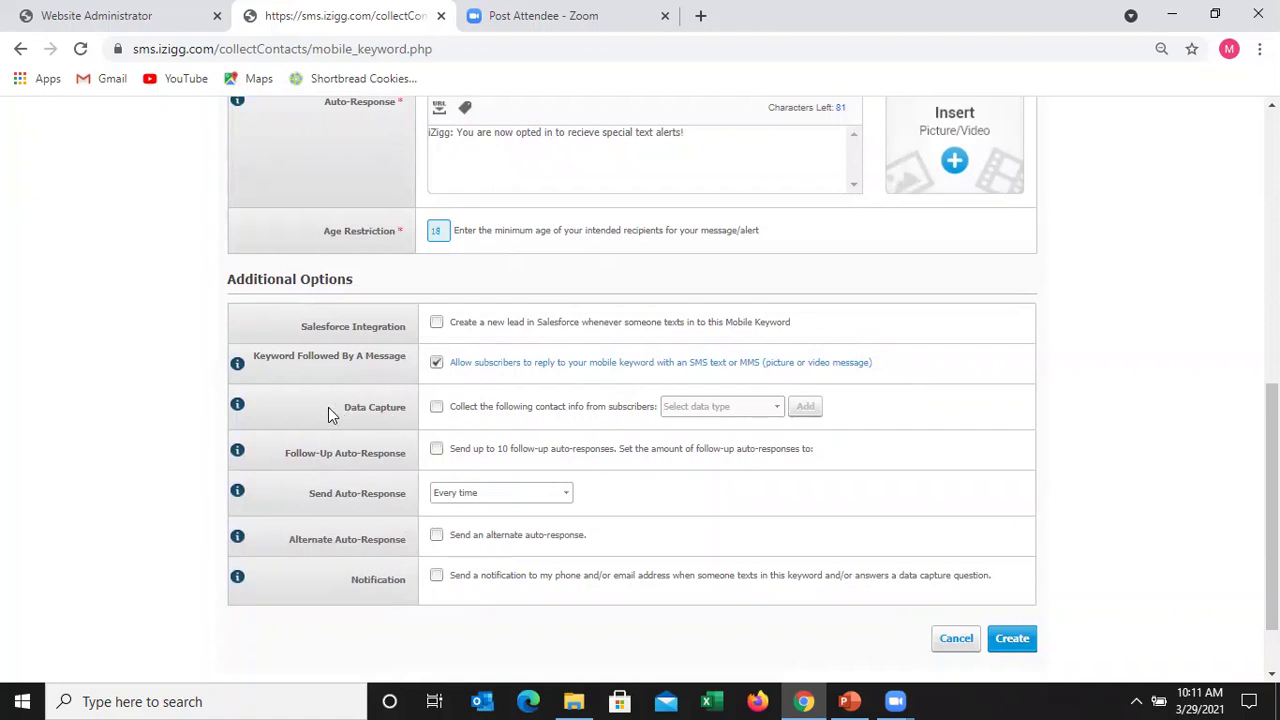
# - Enable Data Capture and add Full Name as a collected data type
pyautogui.click(437, 409)
pyautogui.click(776, 410)
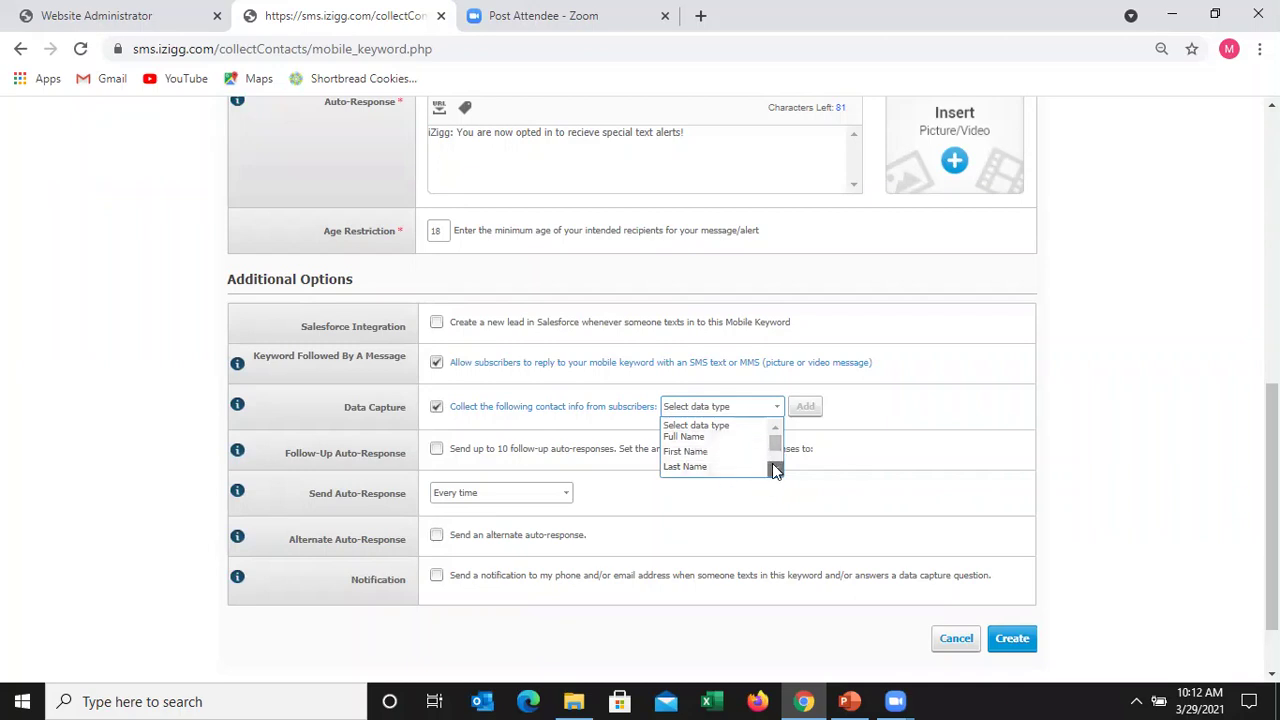
pyautogui.click(776, 470)
pyautogui.click(776, 470)
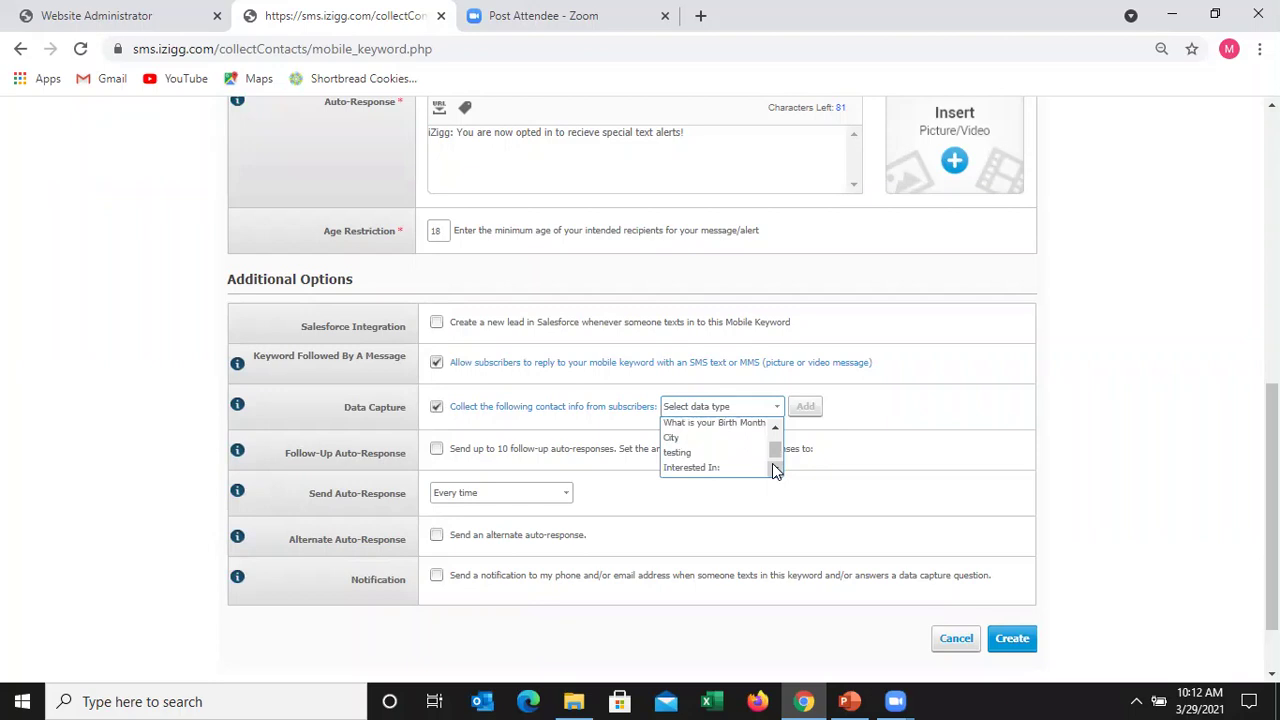
pyautogui.click(776, 470)
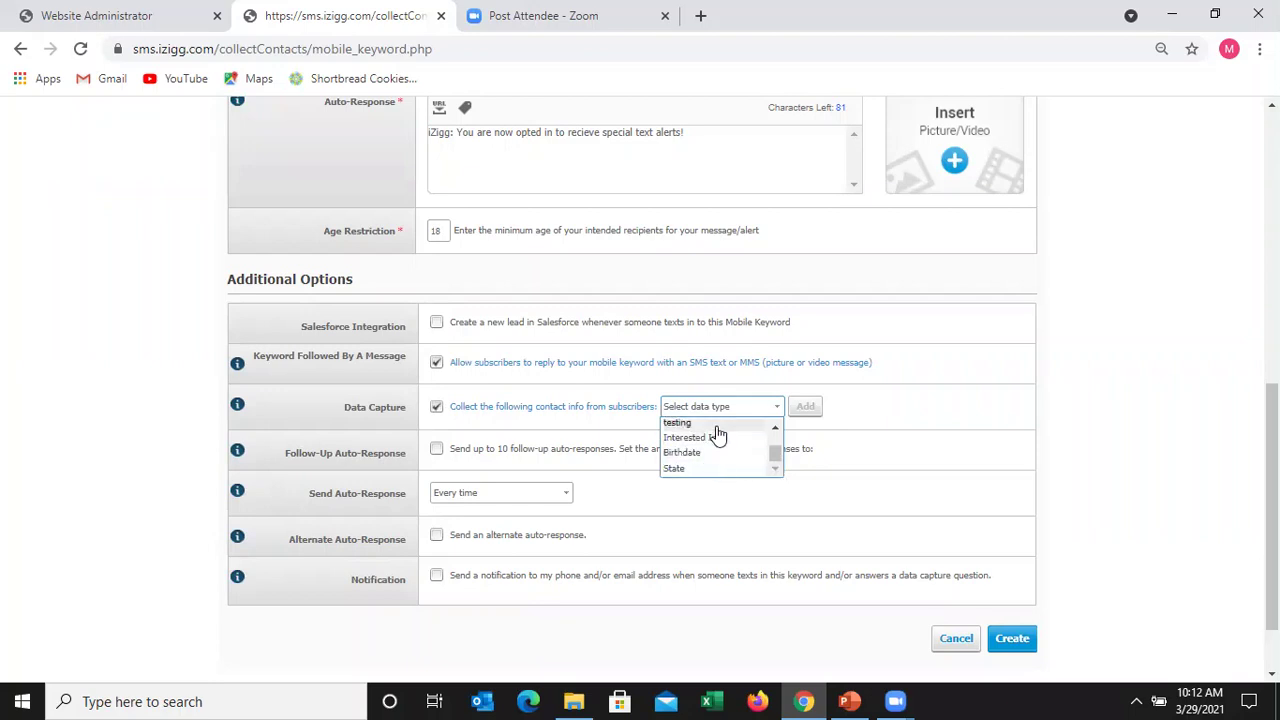
pyautogui.moveTo(776, 452); pyautogui.dragTo(778, 431)
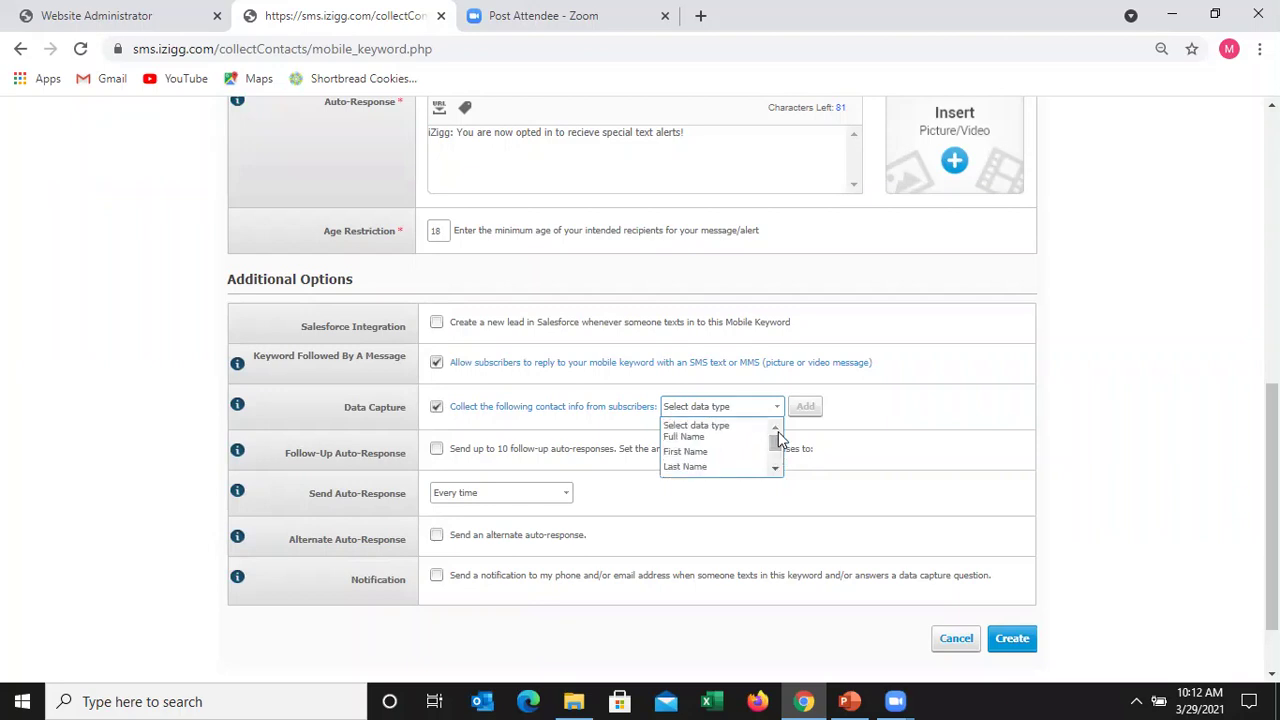
pyautogui.click(728, 438)
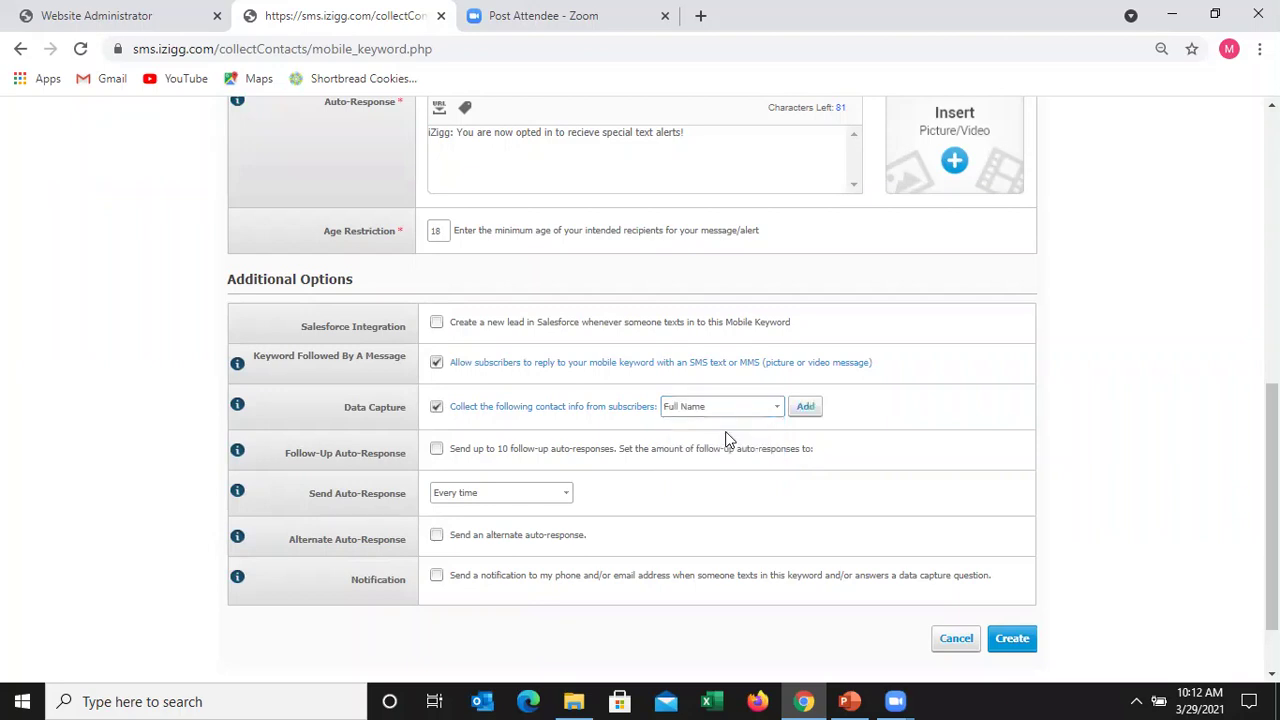
pyautogui.click(806, 407)
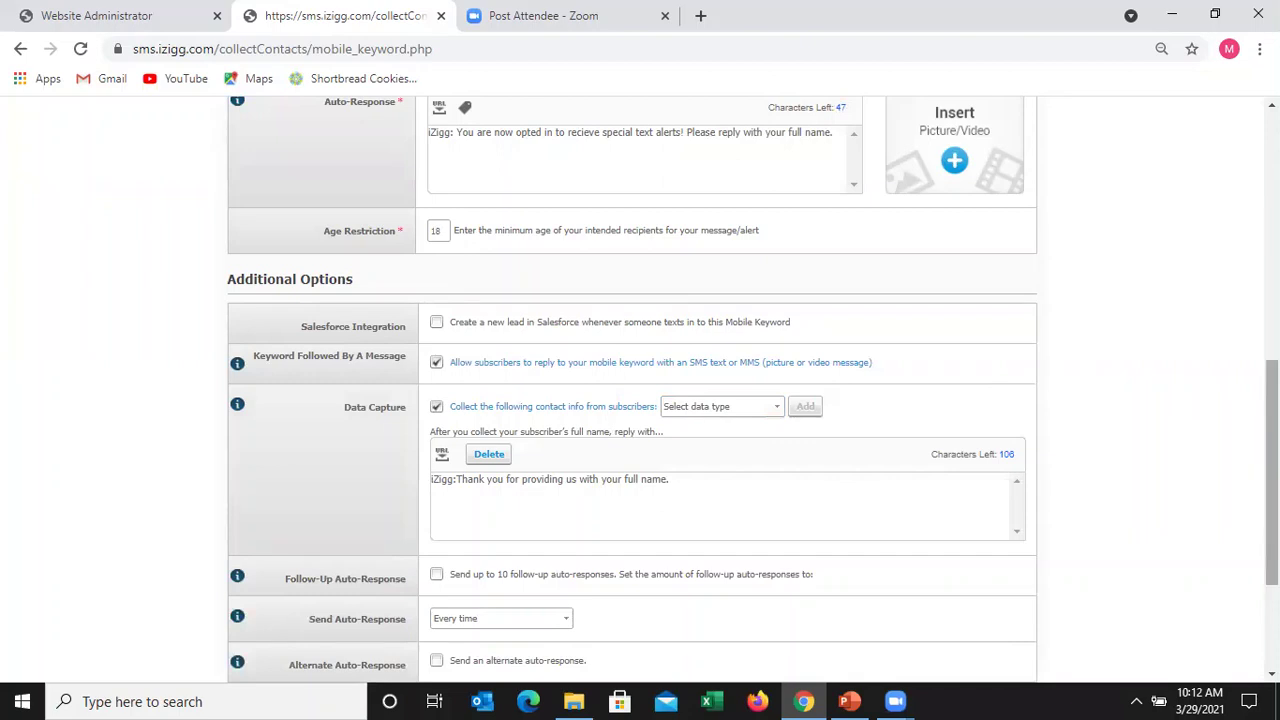
# - End the auto-response with 'so we can get to know you better!'
pyautogui.moveTo(1272, 472); pyautogui.dragTo(1272, 440)
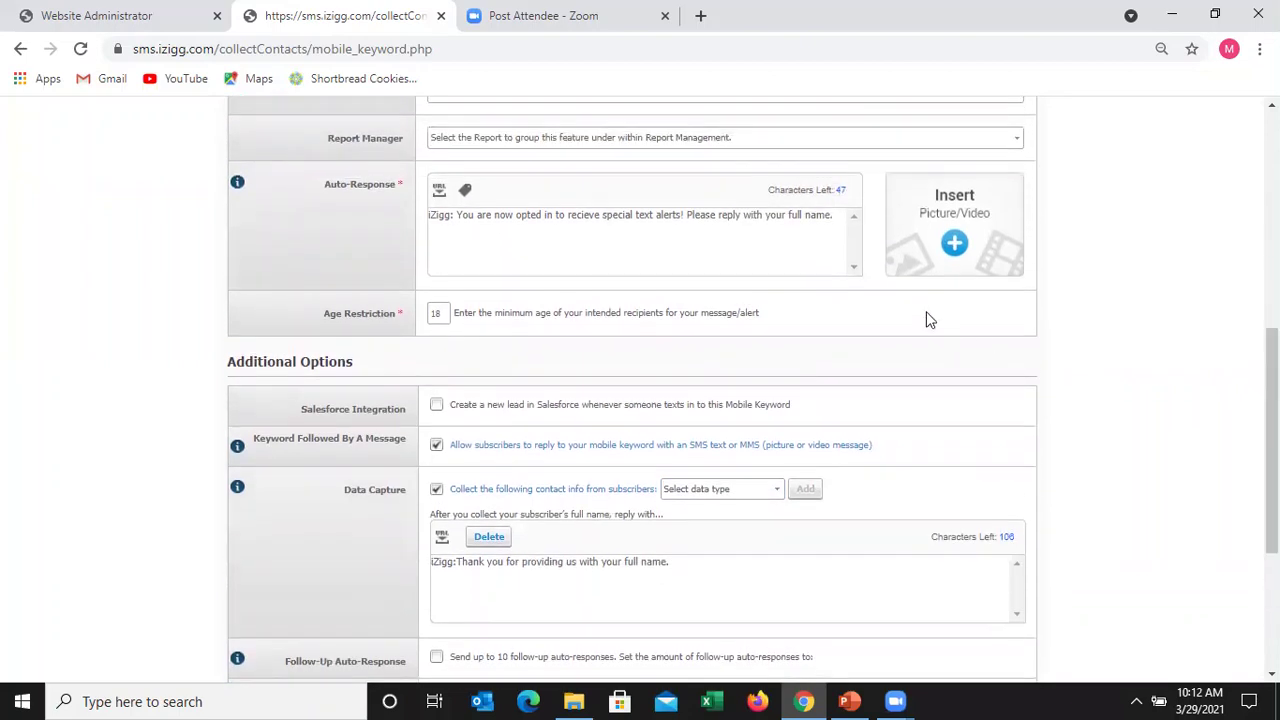
pyautogui.click(838, 217)
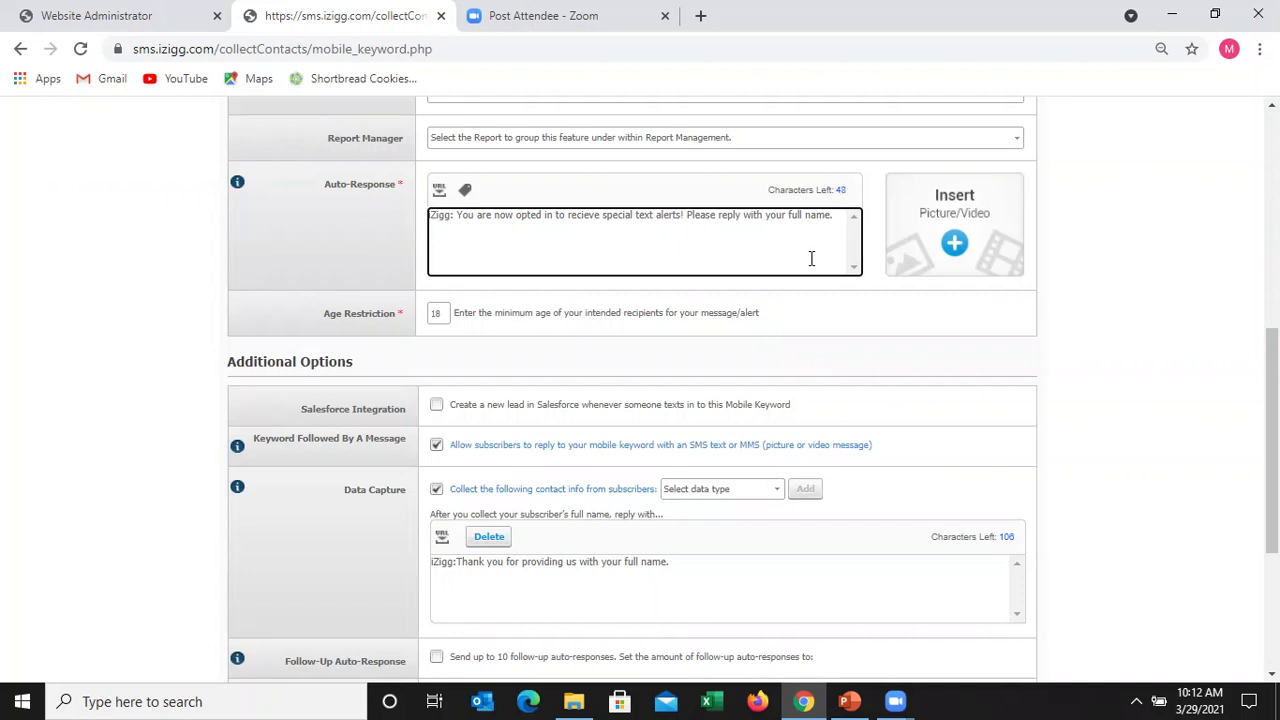
pyautogui.press('BackSpace')
pyautogui.write('so we can get to know you ')
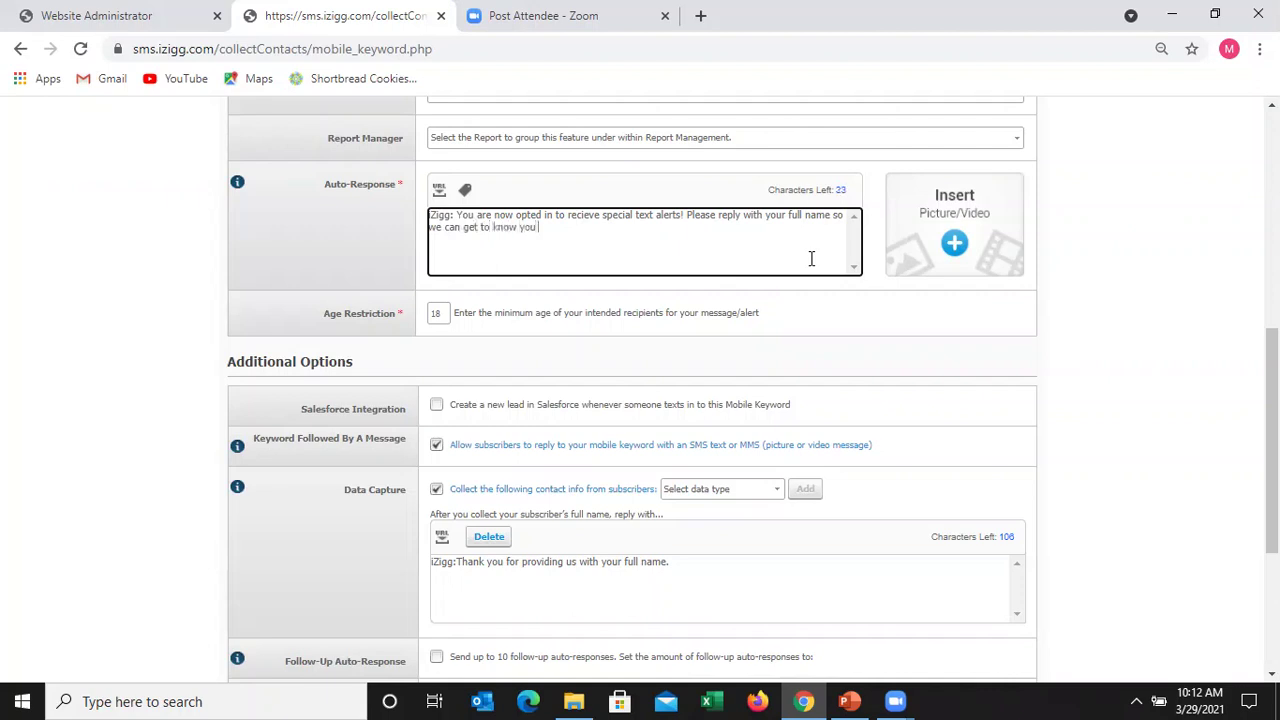
pyautogui.write('better!')
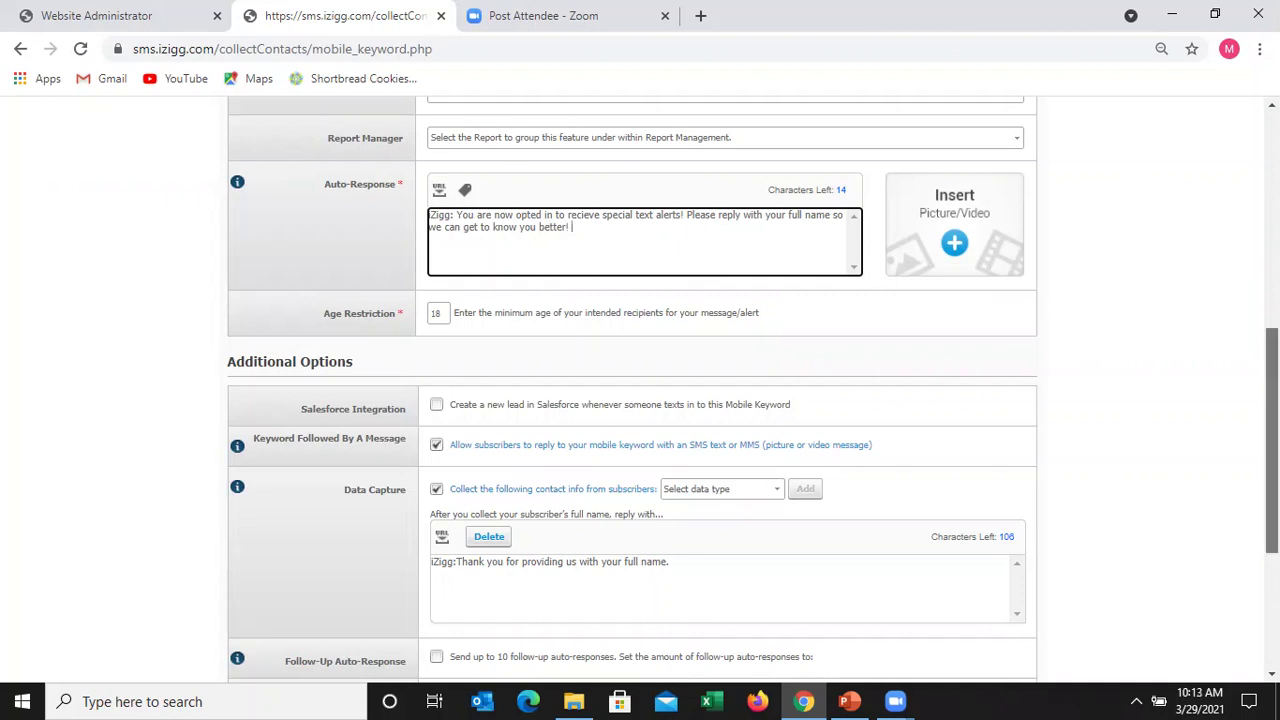
pyautogui.scroll(-2, 640, 390)
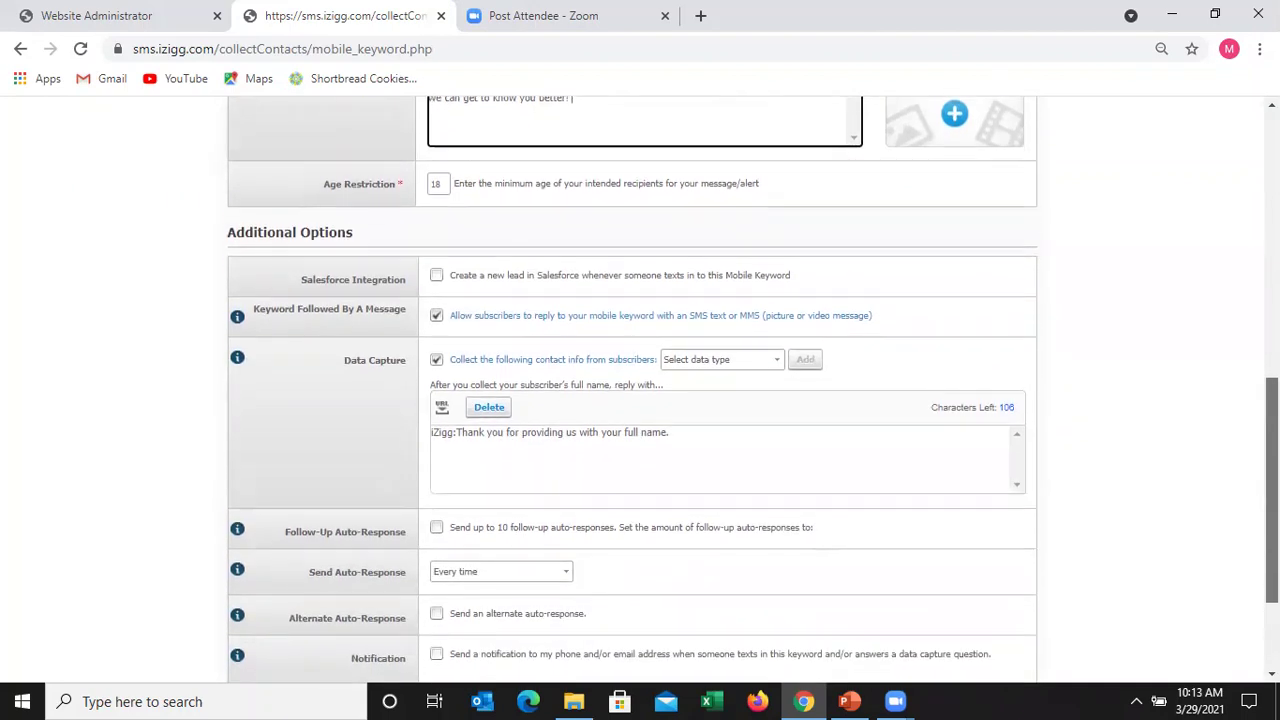
# - Shorten the reply after the full name to 'iZigg:Thank you!'
pyautogui.scroll(-1, 640, 390)
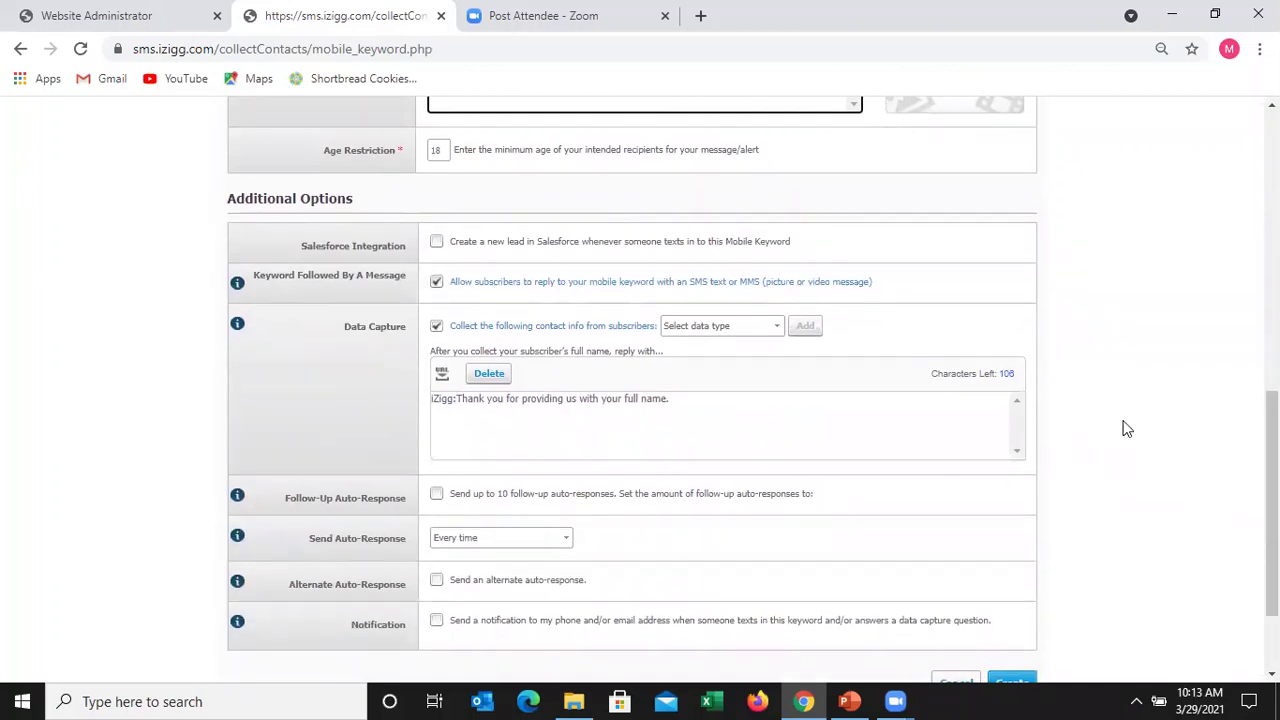
pyautogui.click(697, 403)
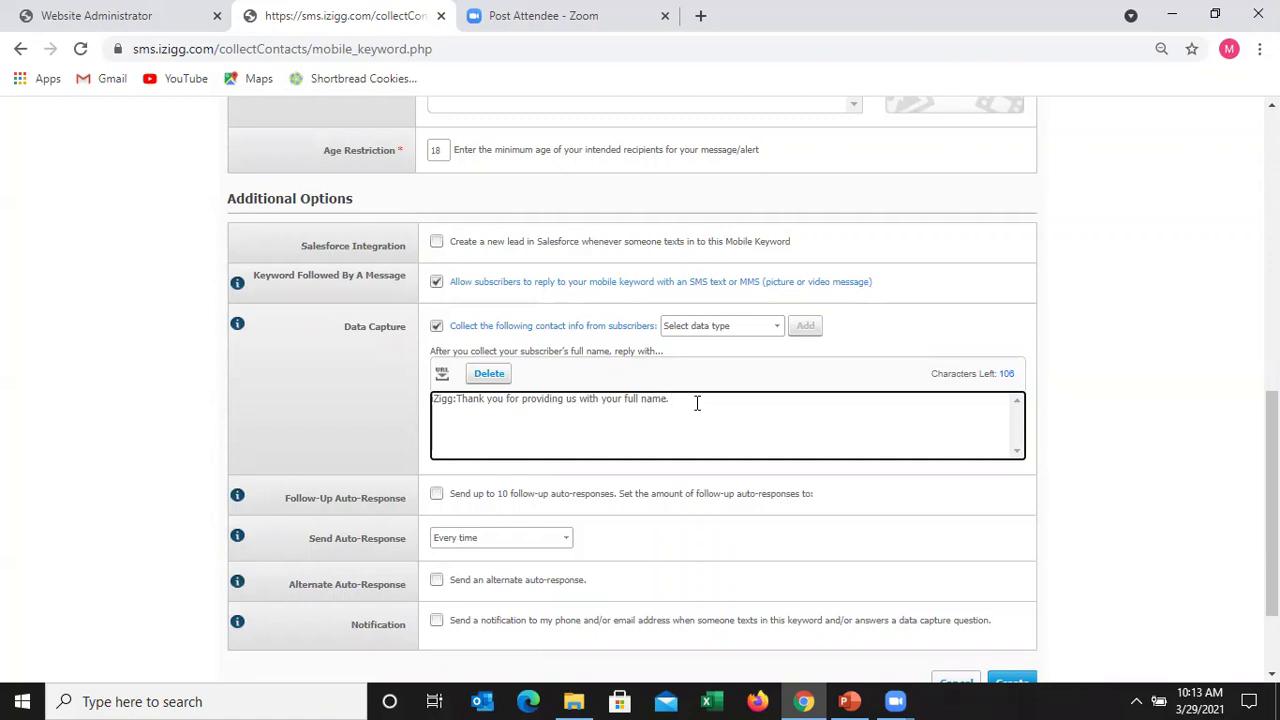
pyautogui.press('BackSpace')
pyautogui.press('BackSpace')
pyautogui.press('BackSpace')
pyautogui.press('BackSpace')
pyautogui.press('BackSpace')
pyautogui.press('BackSpace')
pyautogui.press('BackSpace')
pyautogui.press('BackSpace')
pyautogui.press('BackSpace')
pyautogui.press('BackSpace')
pyautogui.press('BackSpace')
pyautogui.press('BackSpace')
pyautogui.press('BackSpace')
pyautogui.press('BackSpace')
pyautogui.press('BackSpace')
pyautogui.press('BackSpace')
pyautogui.press('BackSpace')
pyautogui.press('BackSpace')
pyautogui.press('BackSpace')
pyautogui.press('BackSpace')
pyautogui.press('BackSpace')
pyautogui.press('BackSpace')
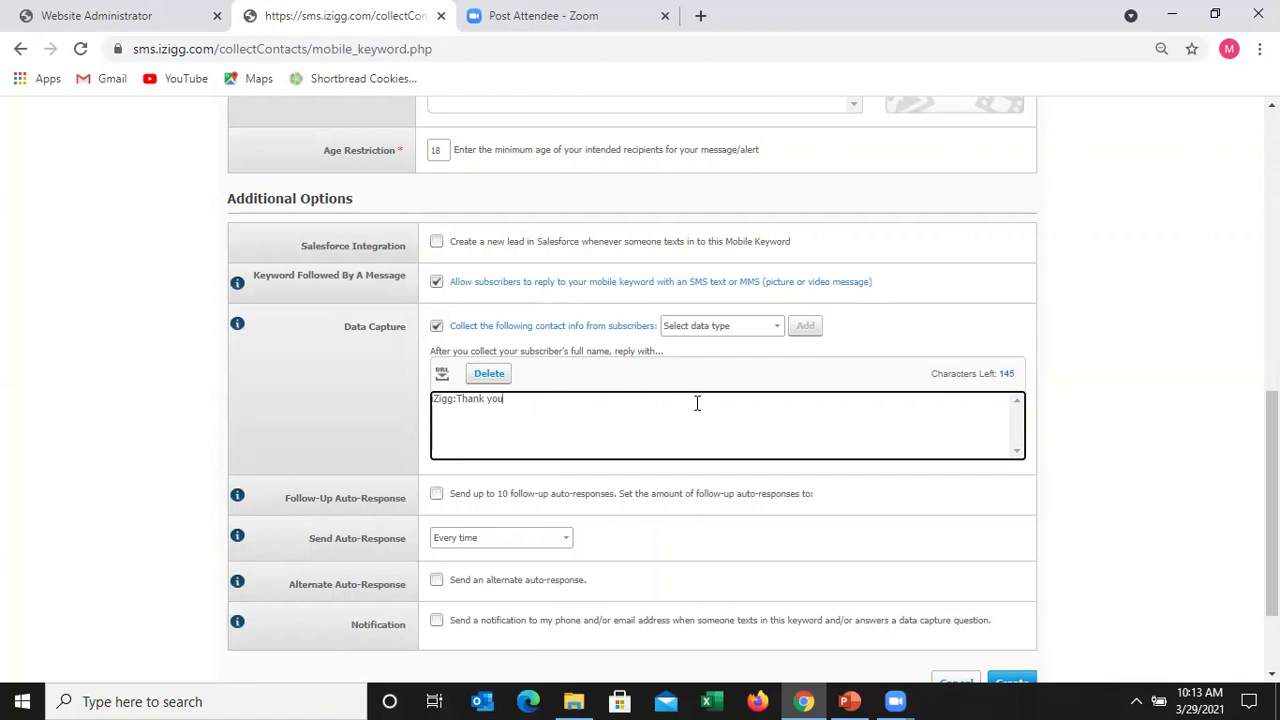
pyautogui.write('u!')
pyautogui.click(775, 325)
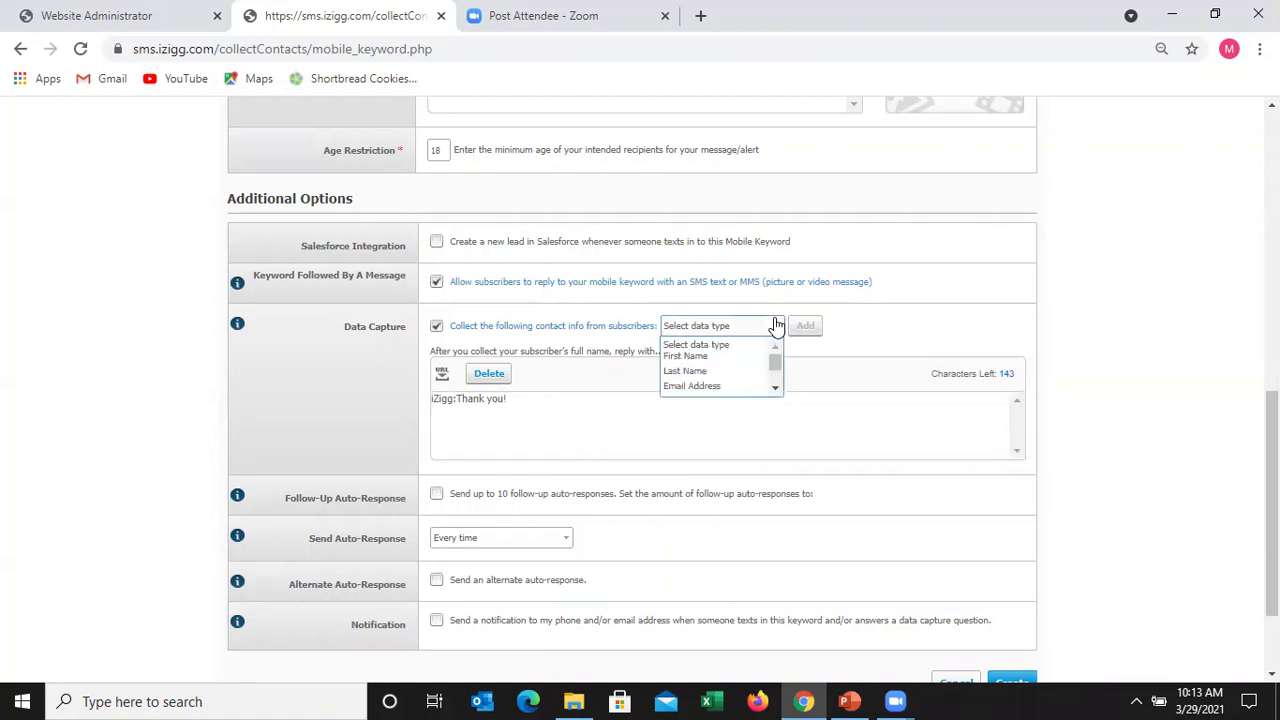
# - Add 'What is your Birth Month' to the captured data types
pyautogui.click(776, 388)
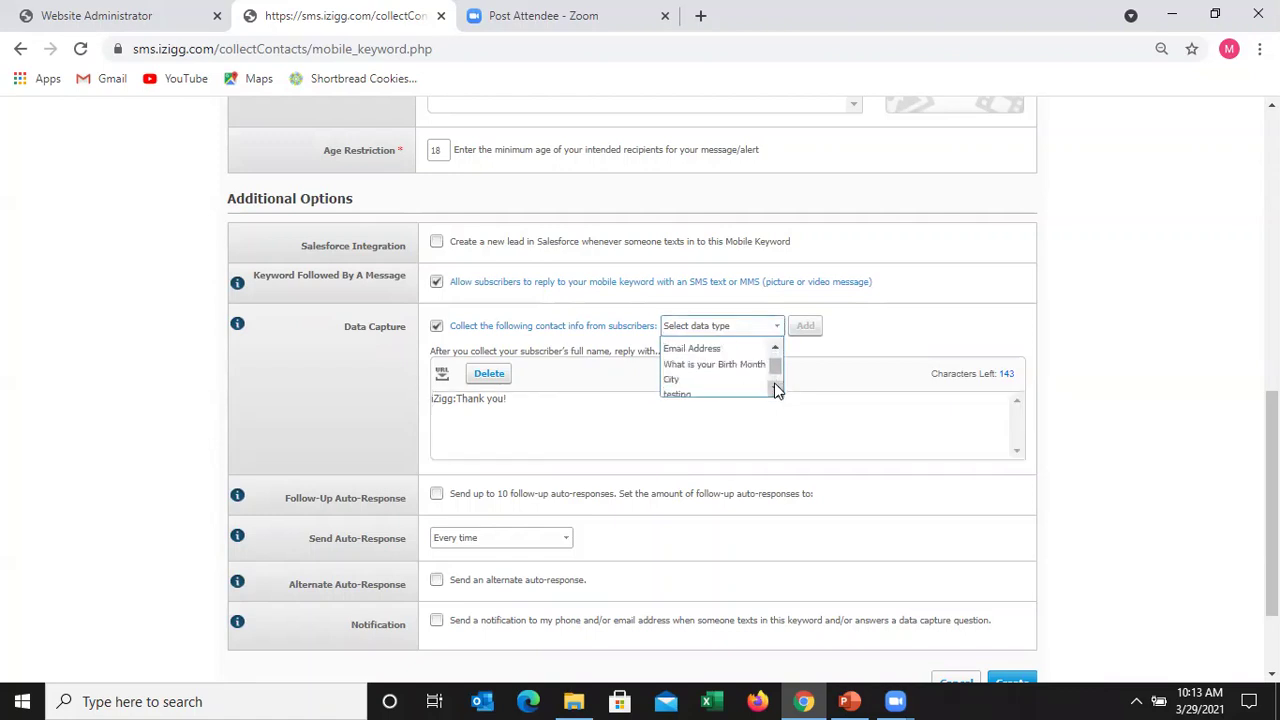
pyautogui.click(755, 365)
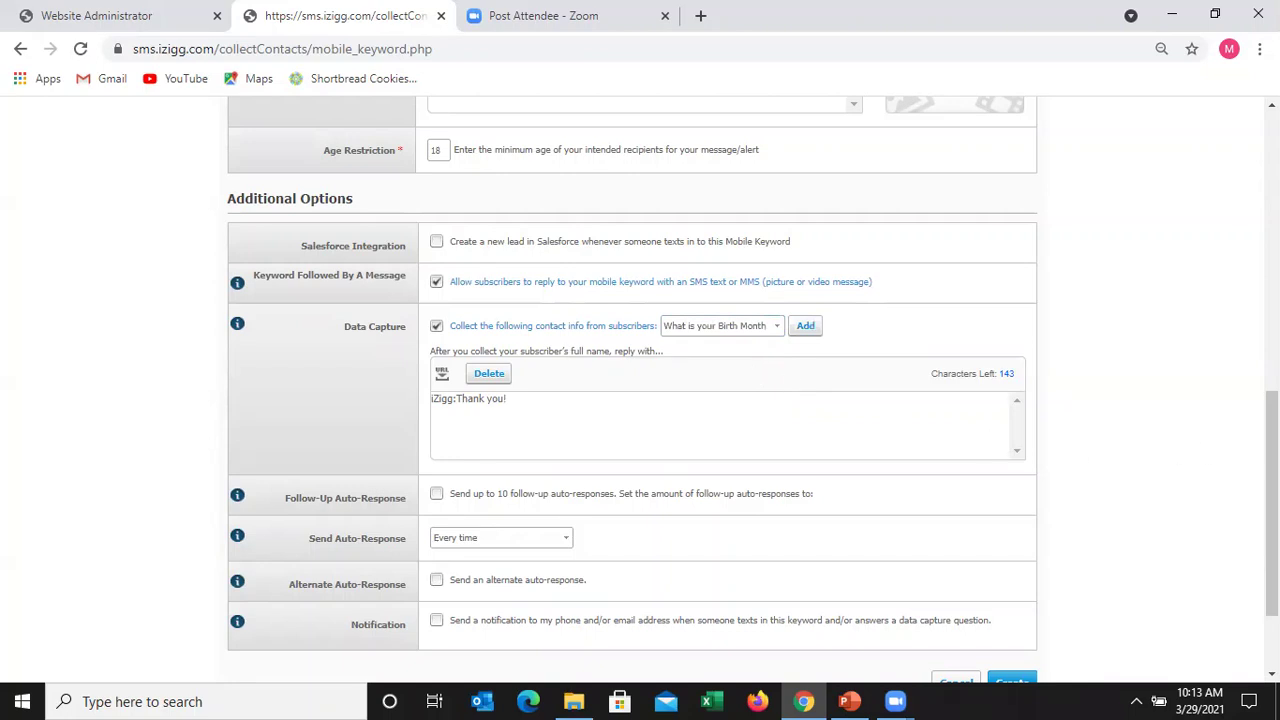
pyautogui.scroll(2, 1272, 500)
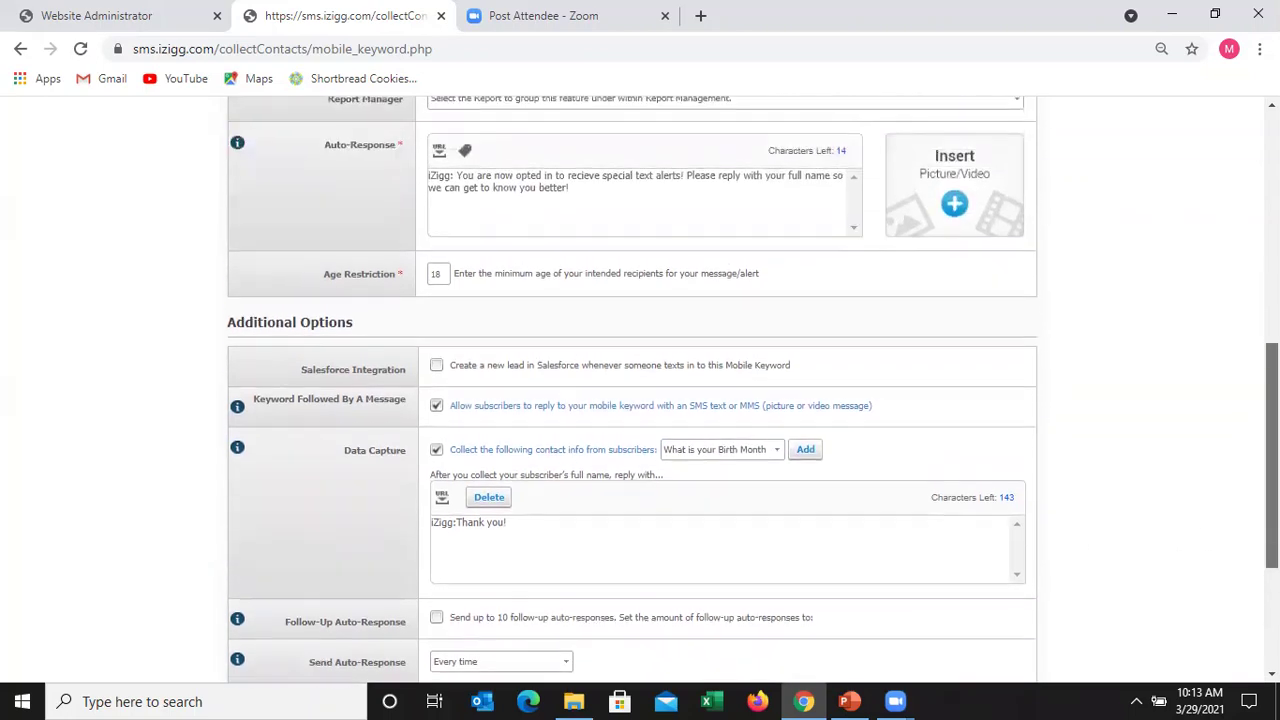
pyautogui.scroll(1, 1272, 450)
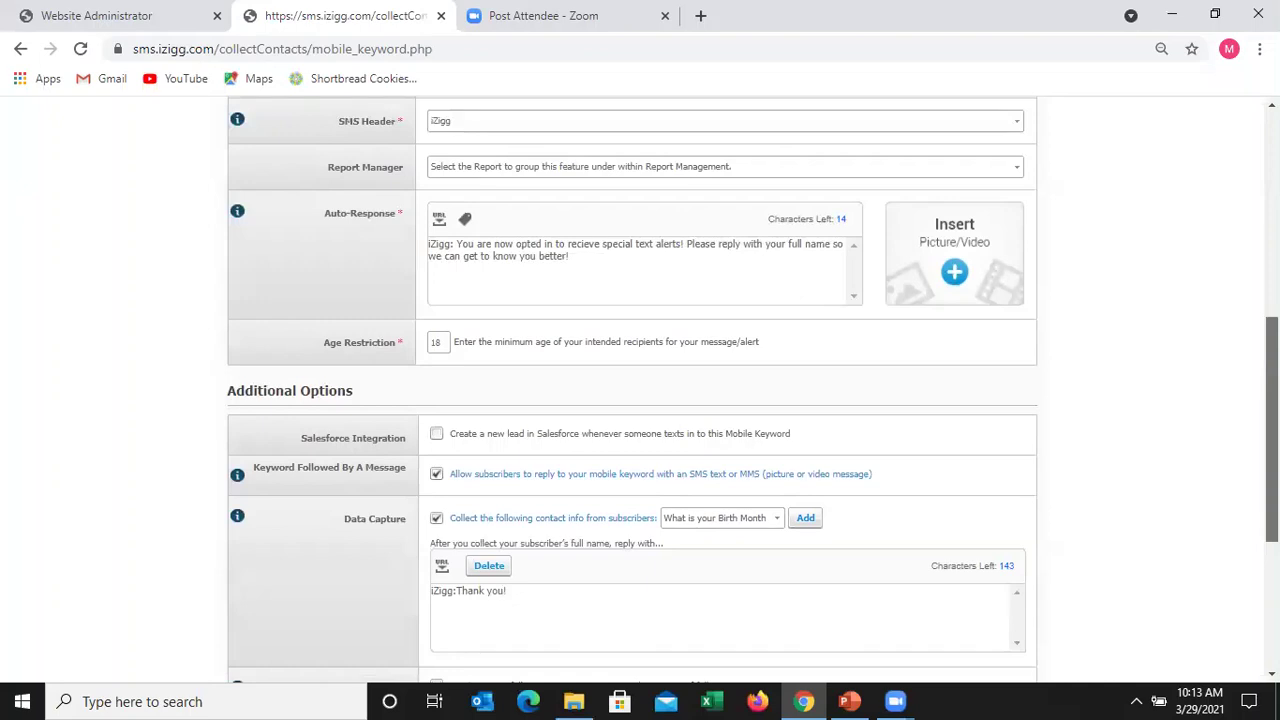
pyautogui.scroll(-2, 1272, 450)
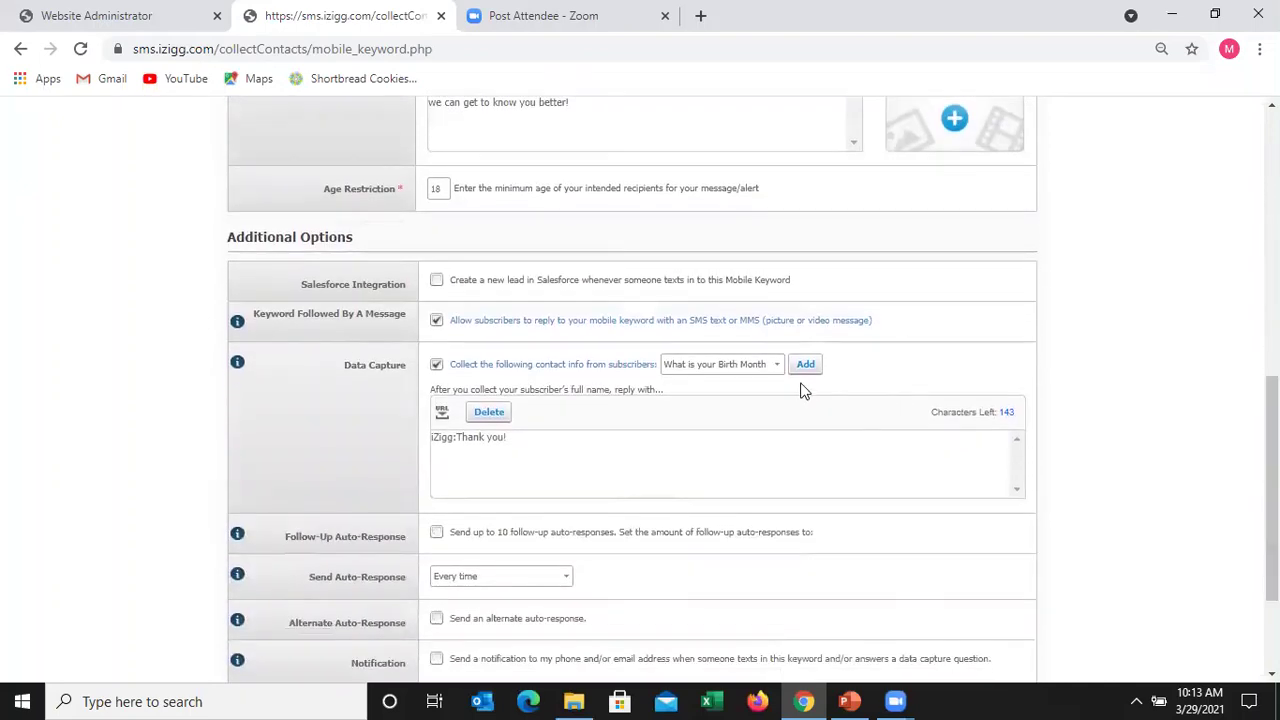
pyautogui.click(803, 368)
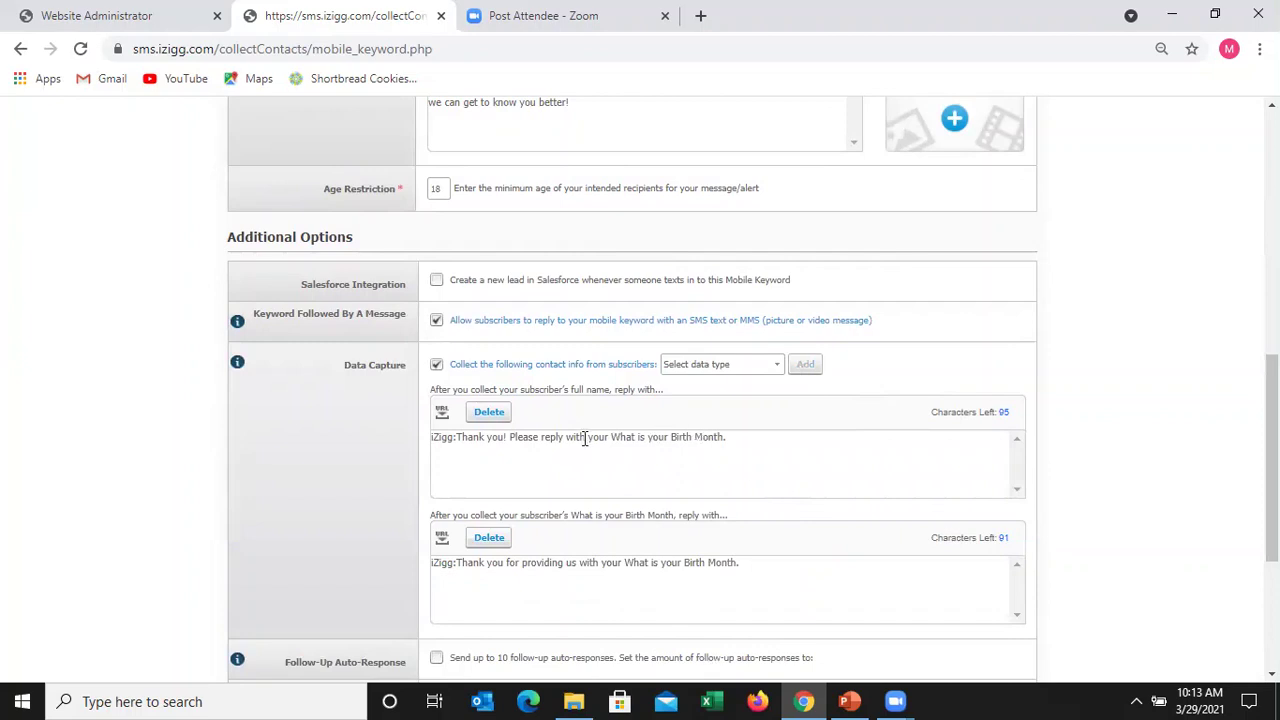
# - Reword the full-name reply to request 'your birth month so we can send you specials !'
pyautogui.click(744, 444)
pyautogui.press('BackSpace')
pyautogui.press('BackSpace')
pyautogui.press('BackSpace')
pyautogui.press('BackSpace')
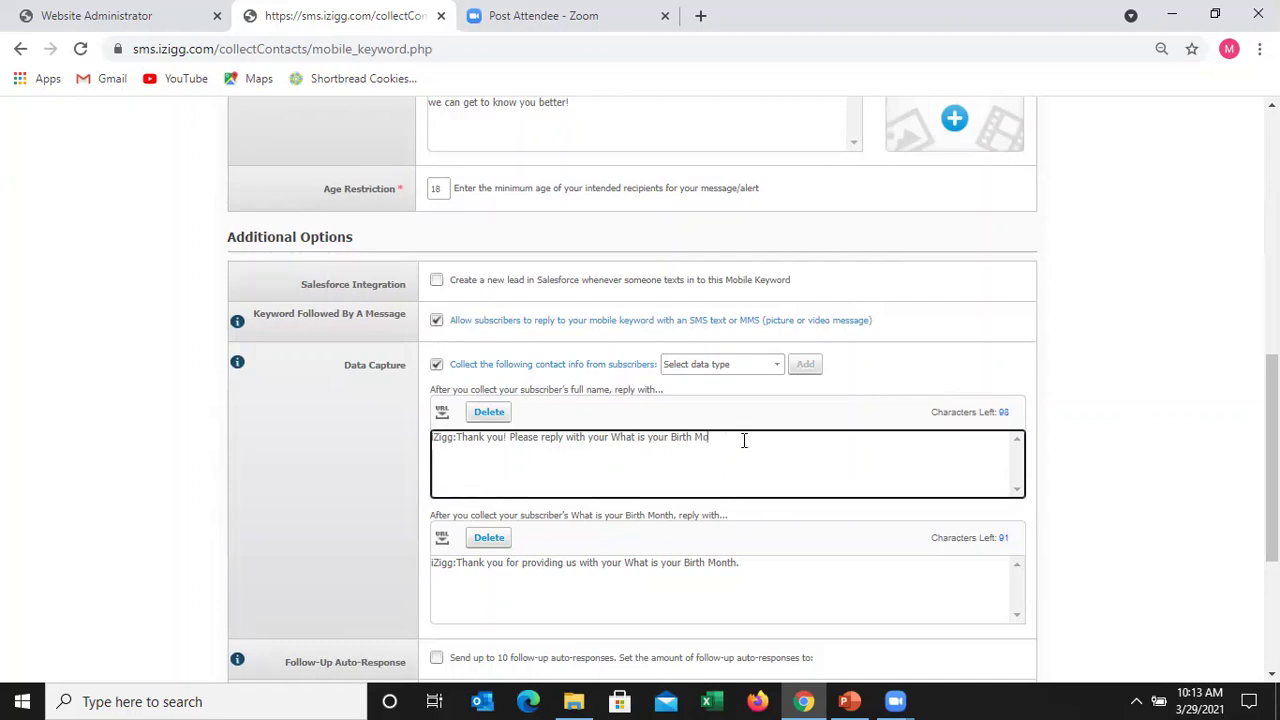
pyautogui.press('BackSpace')
pyautogui.press('BackSpace')
pyautogui.press('BackSpace')
pyautogui.press('BackSpace')
pyautogui.press('BackSpace')
pyautogui.press('BackSpace')
pyautogui.press('BackSpace')
pyautogui.press('BackSpace')
pyautogui.press('BackSpace')
pyautogui.press('BackSpace')
pyautogui.press('BackSpace')
pyautogui.press('BackSpace')
pyautogui.press('BackSpace')
pyautogui.press('BackSpace')
pyautogui.press('BackSpace')
pyautogui.press('BackSpace')
pyautogui.press('BackSpace')
pyautogui.press('BackSpace')
pyautogui.press('BackSpace')
pyautogui.press('BackSpace')
pyautogui.press('BackSpace')
pyautogui.press('BackSpace')
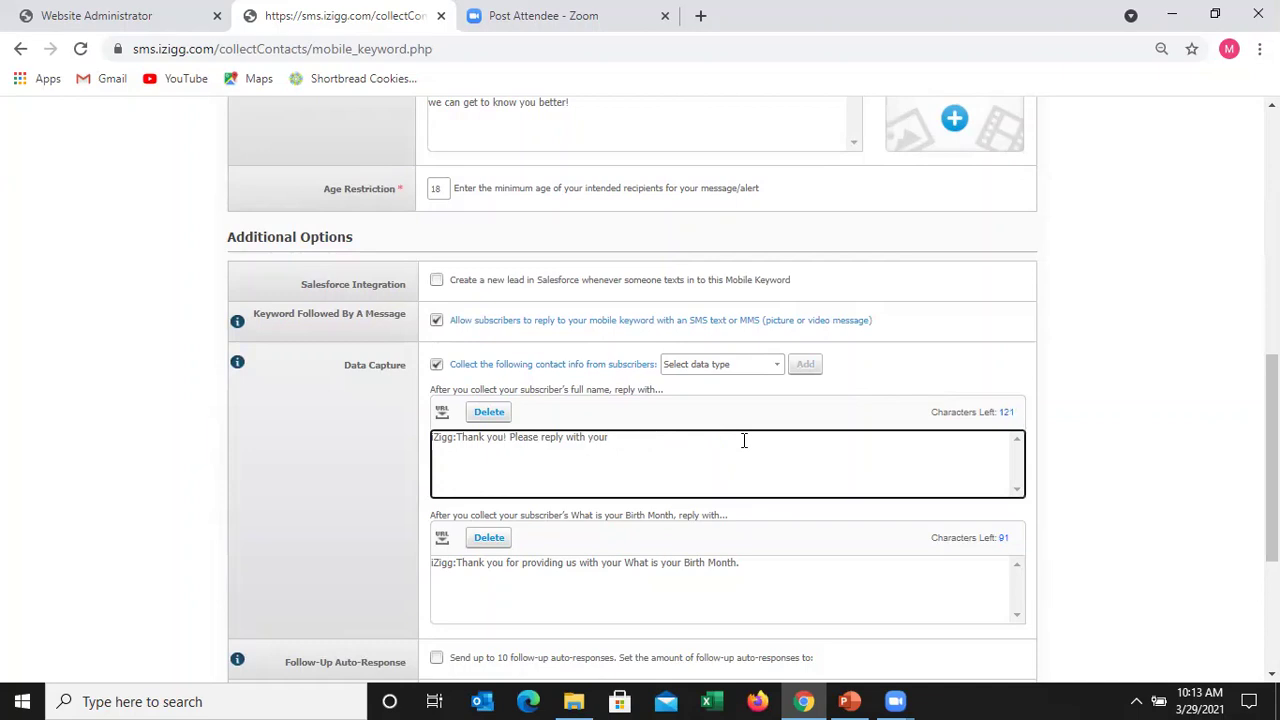
pyautogui.press('BackSpace')
pyautogui.press('BackSpace')
pyautogui.press('BackSpace')
pyautogui.press('BackSpace')
pyautogui.write('your birth month so we can send you s')
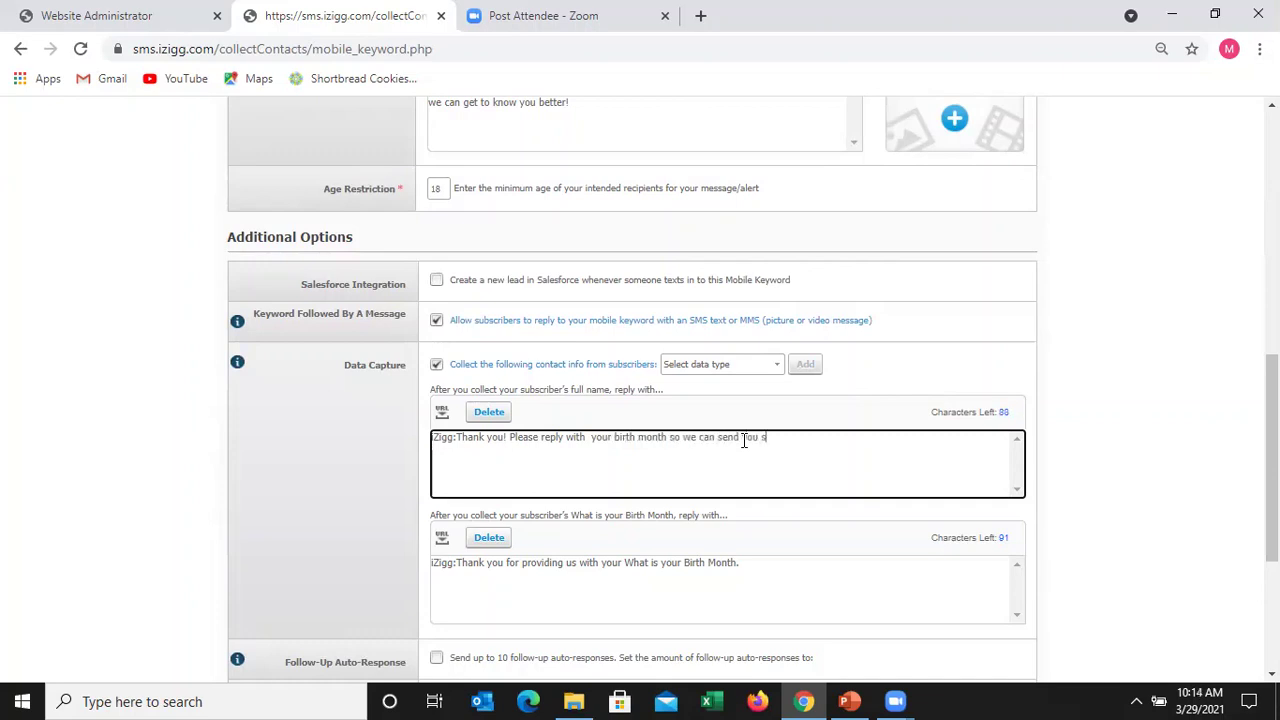
pyautogui.write('pecials !')
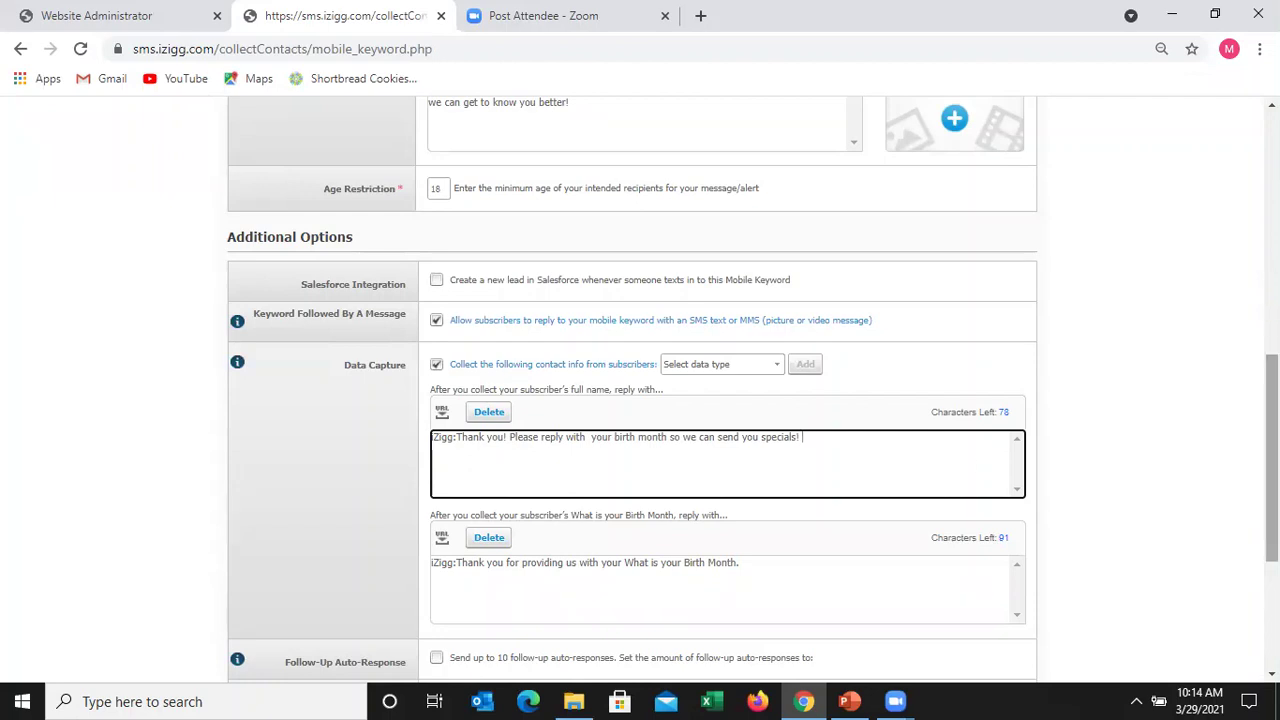
# - Make the birth-month reply thank subscribers and add 'Please stay tuned for more announcements!'
pyautogui.moveTo(1271, 462); pyautogui.dragTo(1271, 525)
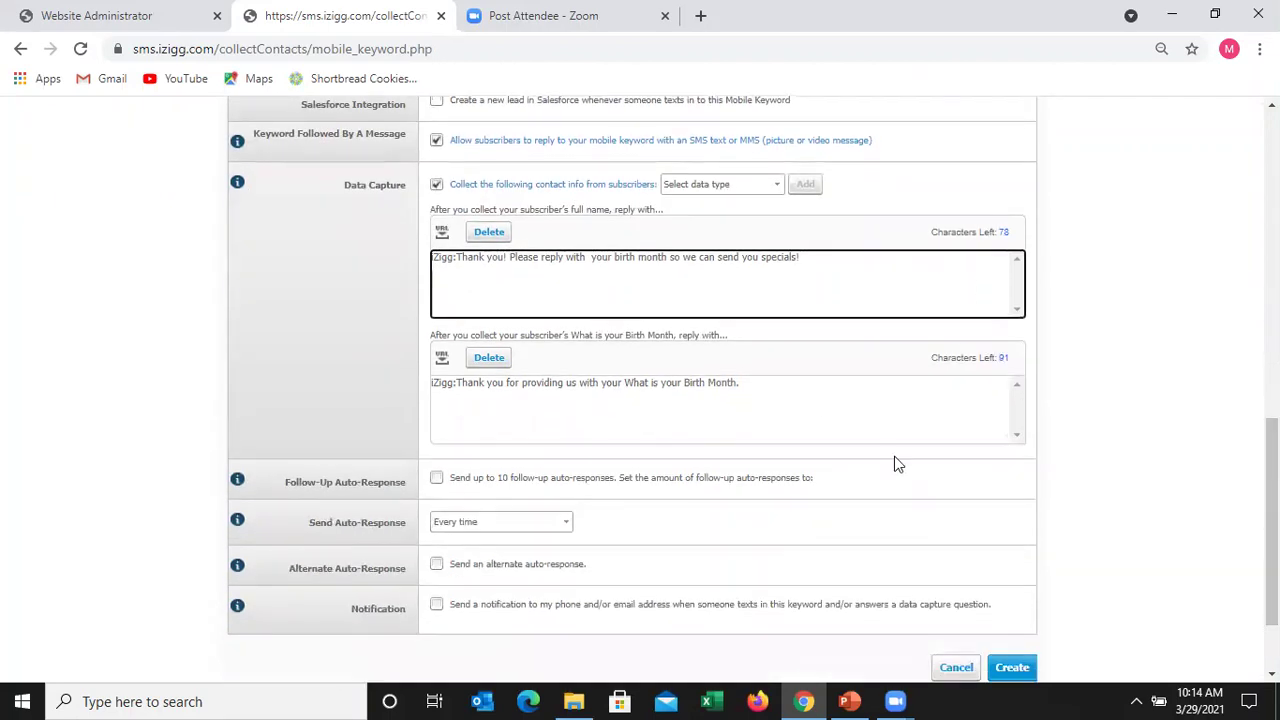
pyautogui.click(766, 388)
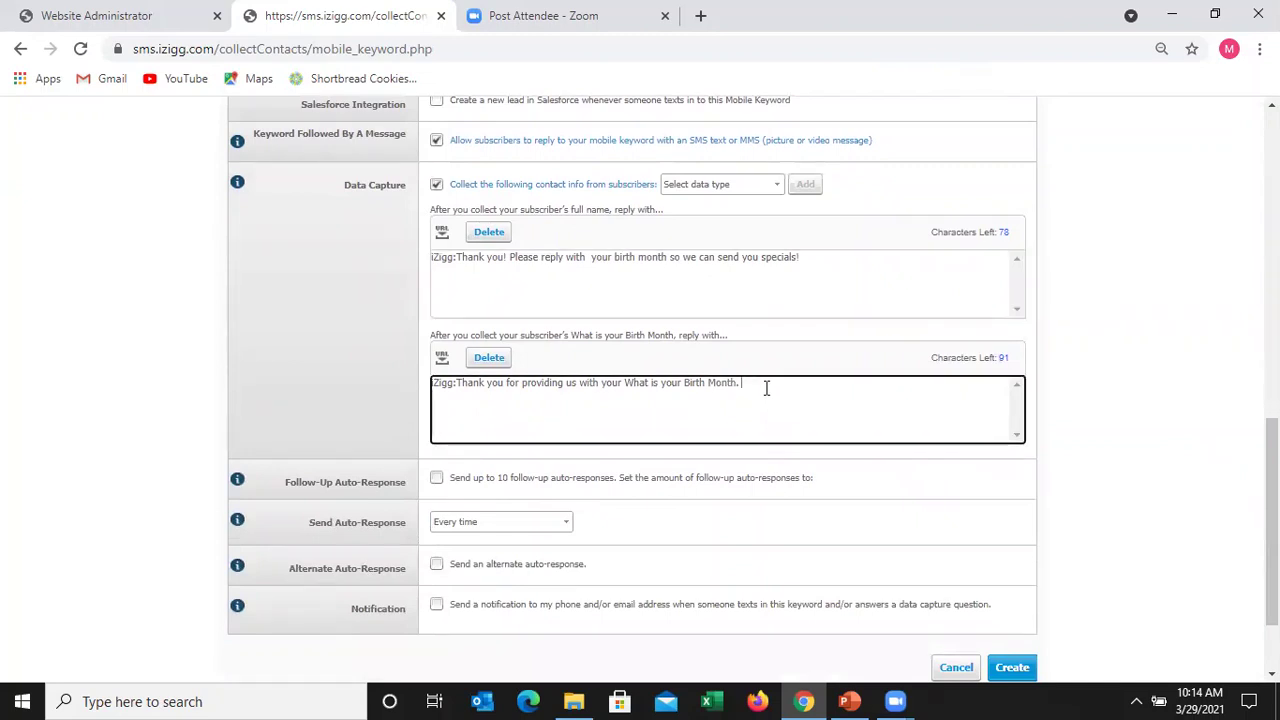
pyautogui.press('BackSpace')
pyautogui.press('BackSpace')
pyautogui.press('BackSpace')
pyautogui.press('BackSpace')
pyautogui.press('BackSpace')
pyautogui.press('BackSpace')
pyautogui.press('BackSpace')
pyautogui.press('BackSpace')
pyautogui.press('BackSpace')
pyautogui.press('BackSpace')
pyautogui.press('BackSpace')
pyautogui.press('BackSpace')
pyautogui.press('BackSpace')
pyautogui.press('BackSpace')
pyautogui.press('BackSpace')
pyautogui.press('BackSpace')
pyautogui.press('BackSpace')
pyautogui.press('BackSpace')
pyautogui.press('BackSpace')
pyautogui.press('BackSpace')
pyautogui.press('BackSpace')
pyautogui.press('BackSpace')
pyautogui.press('BackSpace')
pyautogui.press('BackSpace')
pyautogui.press('BackSpace')
pyautogui.press('BackSpace')
pyautogui.press('BackSpace')
pyautogui.press('BackSpace')
pyautogui.press('BackSpace')
pyautogui.press('BackSpace')
pyautogui.press('BackSpace')
pyautogui.press('BackSpace')
pyautogui.press('BackSpace')
pyautogui.press('BackSpace')
pyautogui.press('BackSpace')
pyautogui.press('BackSpace')
pyautogui.press('BackSpace')
pyautogui.press('BackSpace')
pyautogui.press('BackSpace')
pyautogui.press('BackSpace')
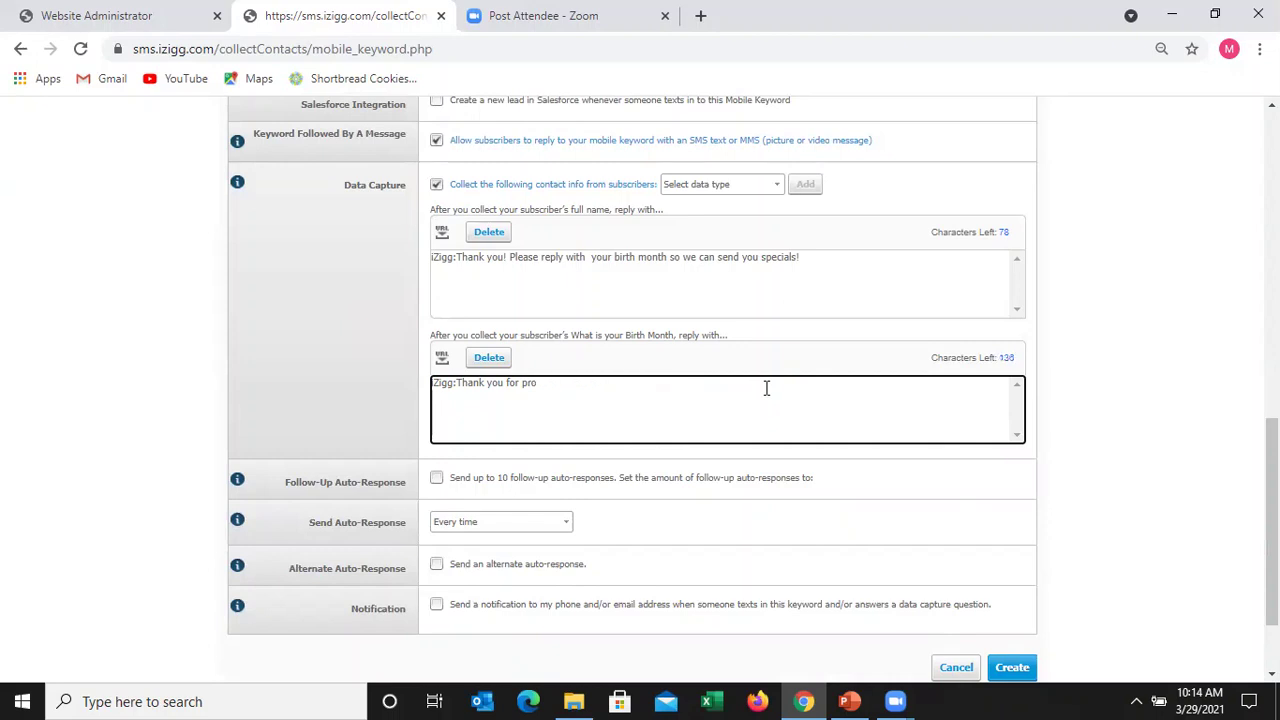
pyautogui.write('f')
pyautogui.write(' Pleas')
pyautogui.press('BackSpace')
pyautogui.press('BackSpace')
pyautogui.press('BackSpace')
pyautogui.write('se stay tuned fo')
pyautogui.press('BackSpace')
pyautogui.press('BackSpace')
pyautogui.write('for more ')
pyautogui.write('and')
pyautogui.press('BackSpace')
pyautogui.press('BackSpace')
pyautogui.write('nnouncmen')
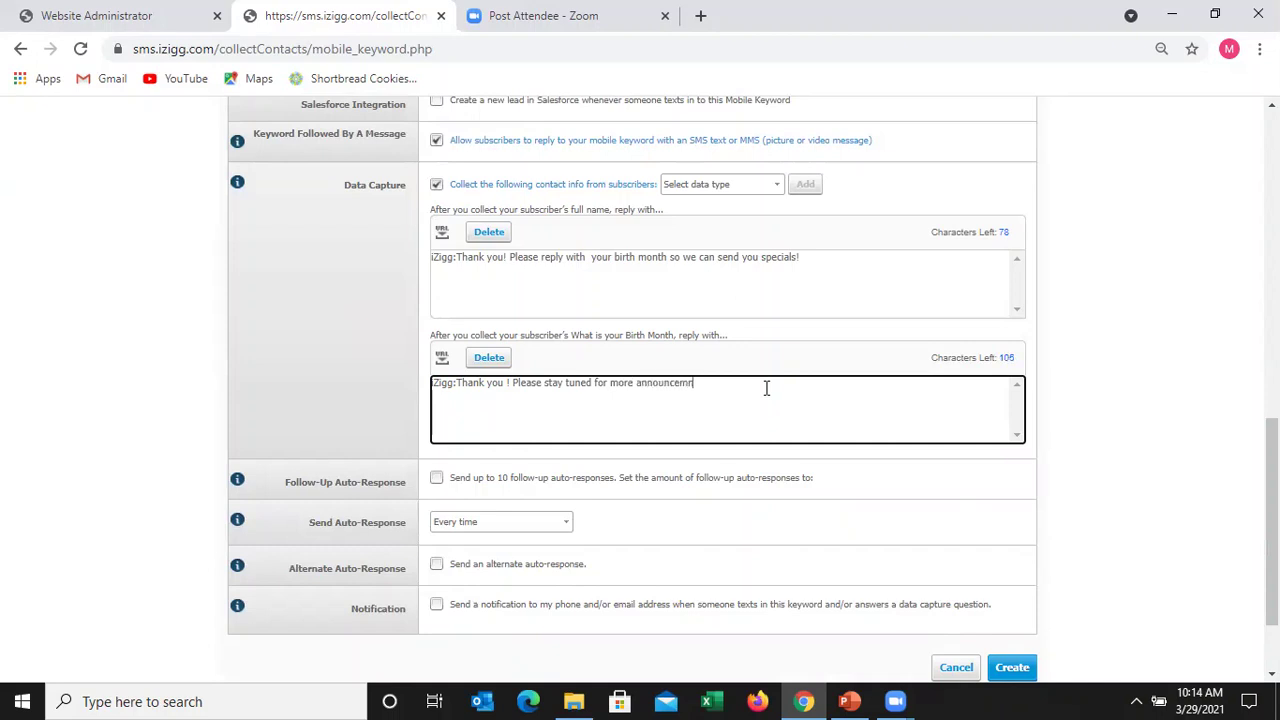
pyautogui.press('BackSpace')
pyautogui.press('BackSpace')
pyautogui.press('BackSpace')
pyautogui.write('ements!')
pyautogui.scroll(-2, 640, 400)
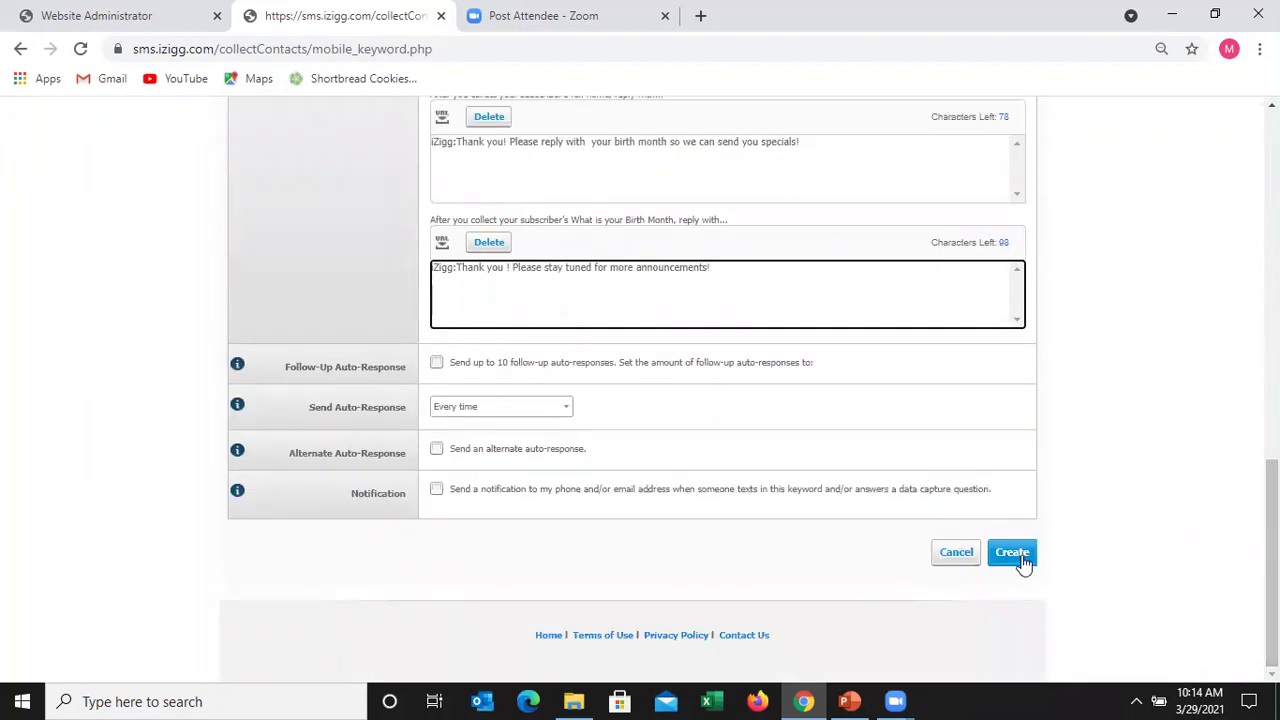
# - Submit the Collect1 keyword and accept the disclosure so it is listed as Pending
pyautogui.click(1097, 500)
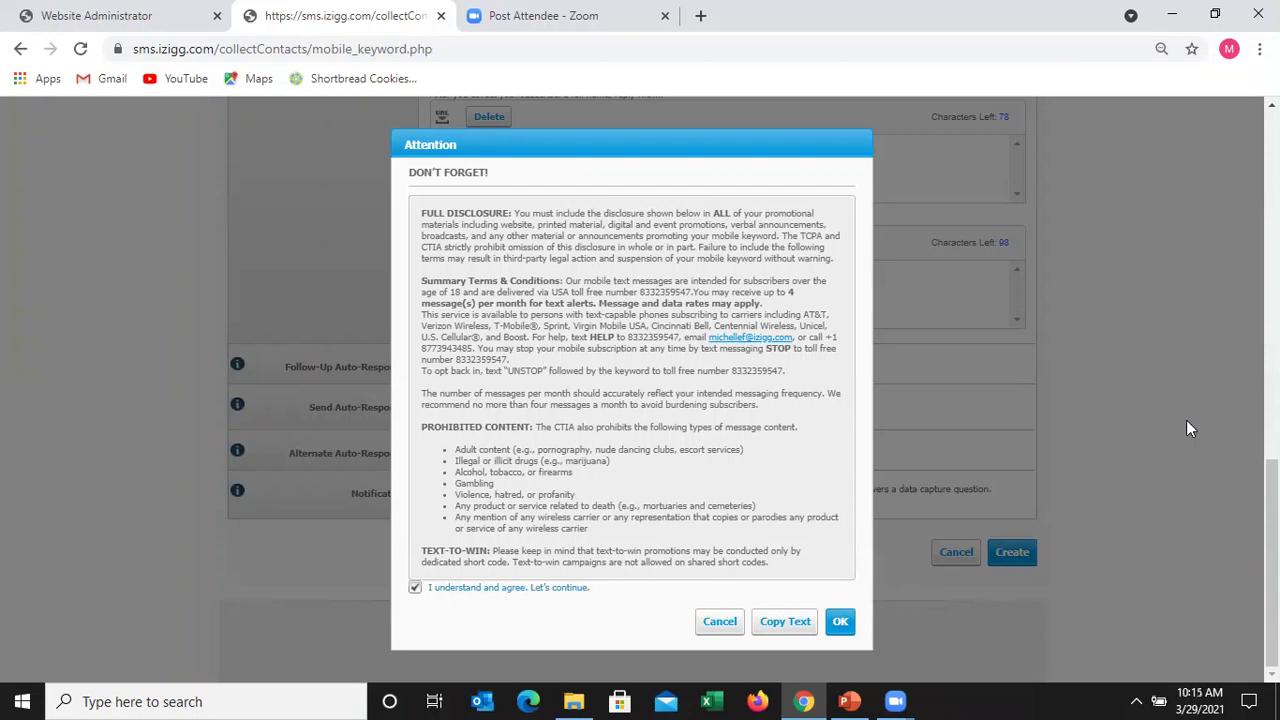
pyautogui.press('Return')
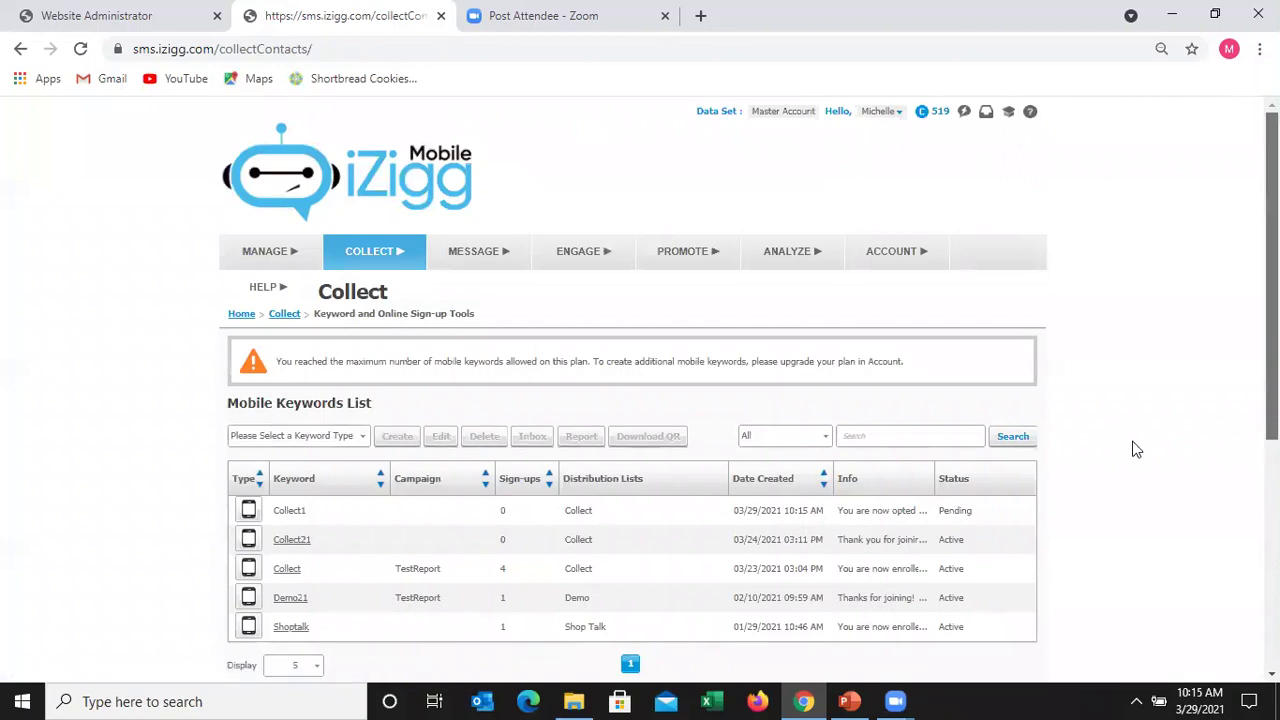
pyautogui.scroll(-1, 1136, 449)
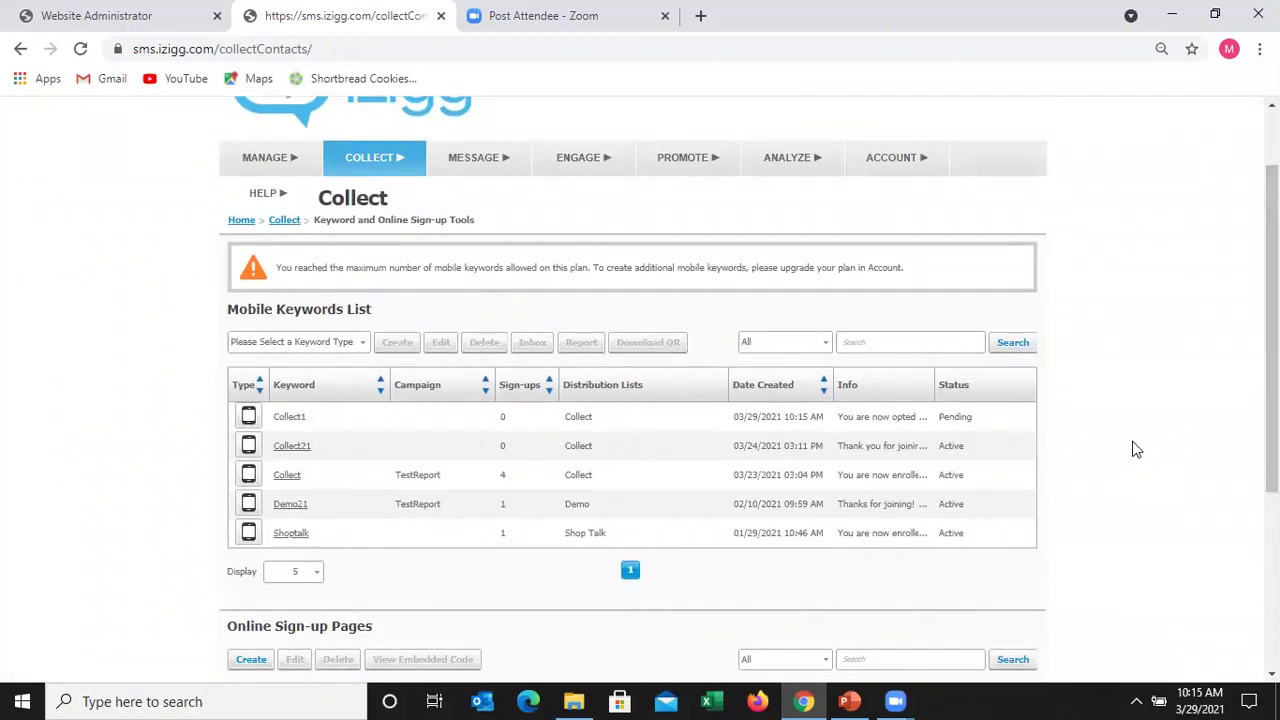
# - Download the Collect keyword's QR code in PNG format as QRCode (5).png
pyautogui.click(346, 482)
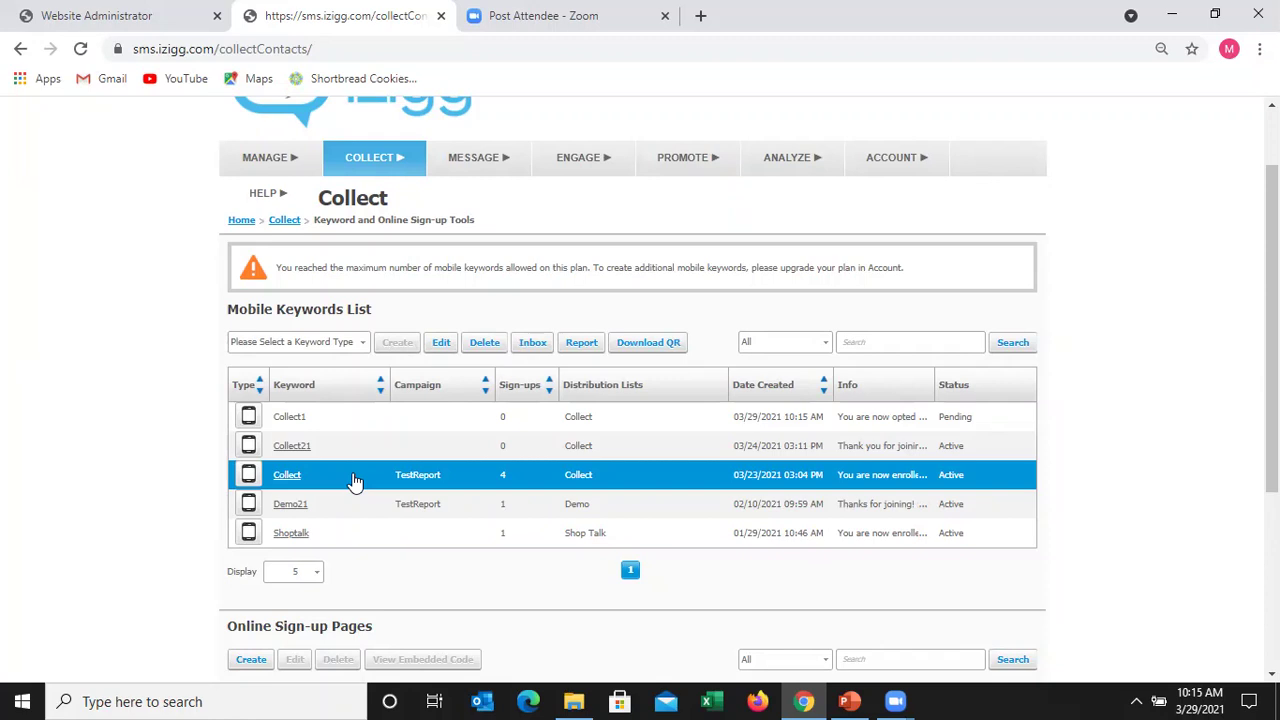
pyautogui.click(641, 343)
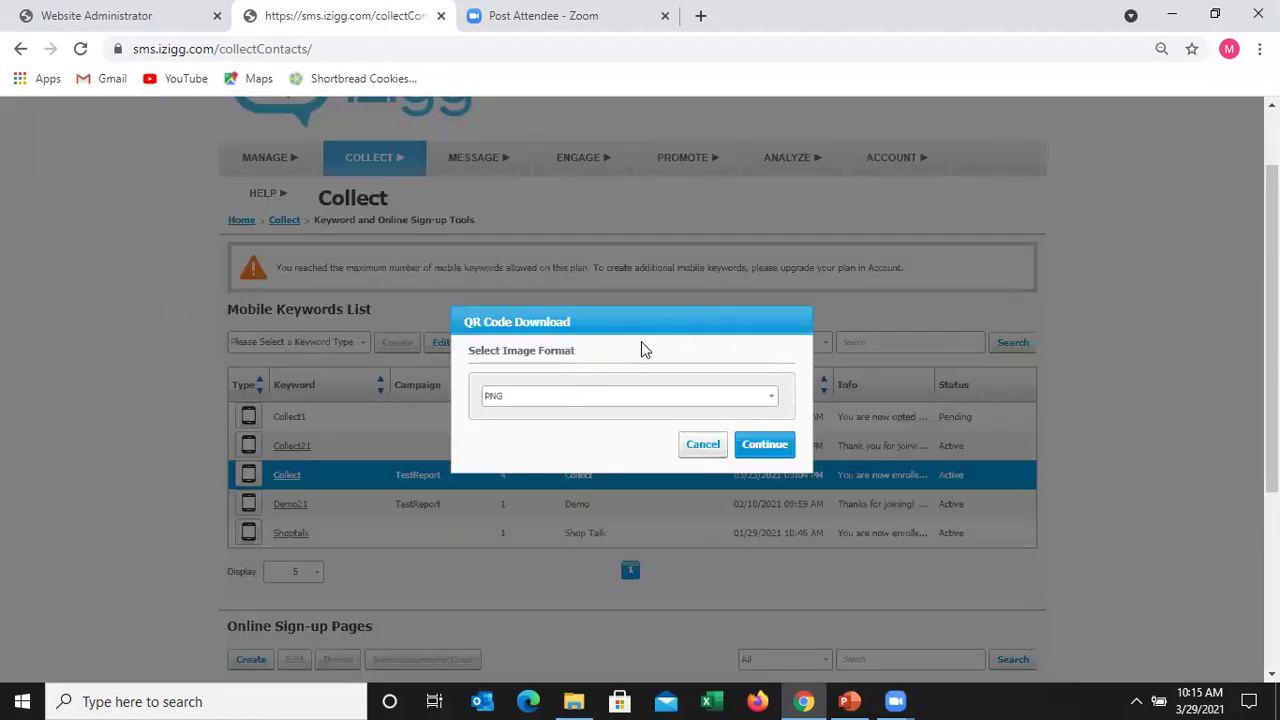
pyautogui.click(765, 400)
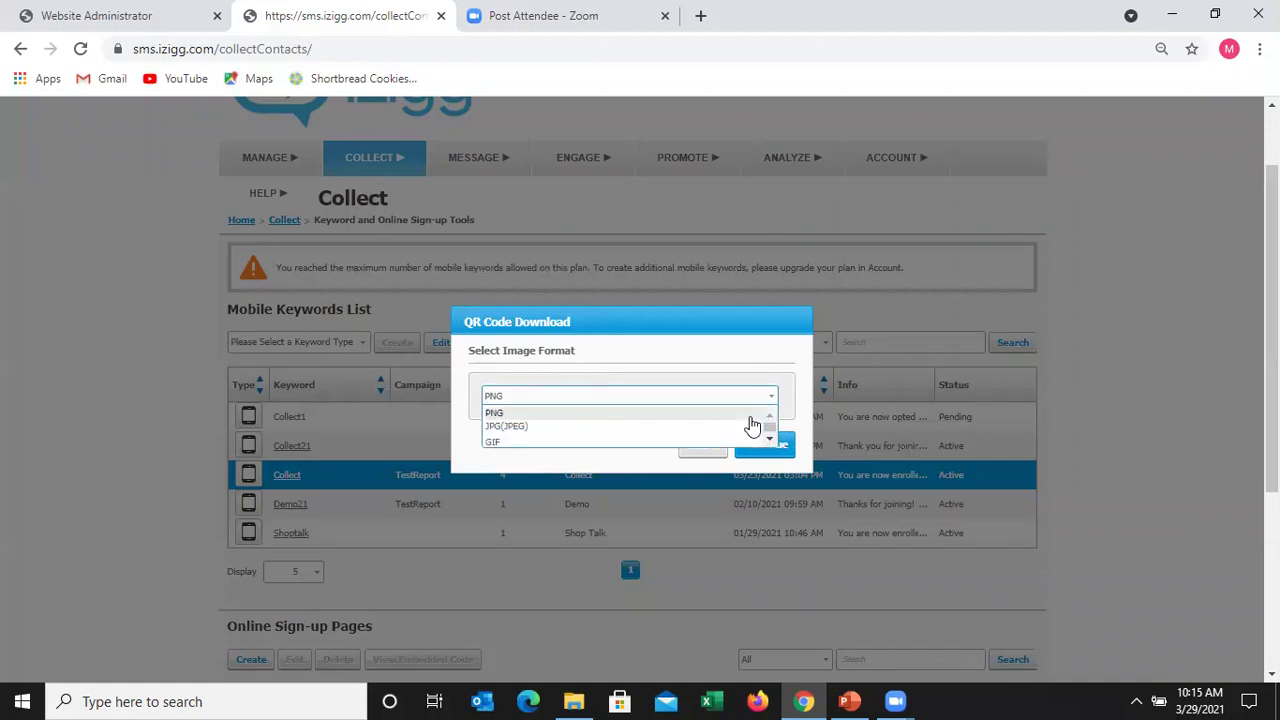
pyautogui.click(756, 418)
pyautogui.click(765, 445)
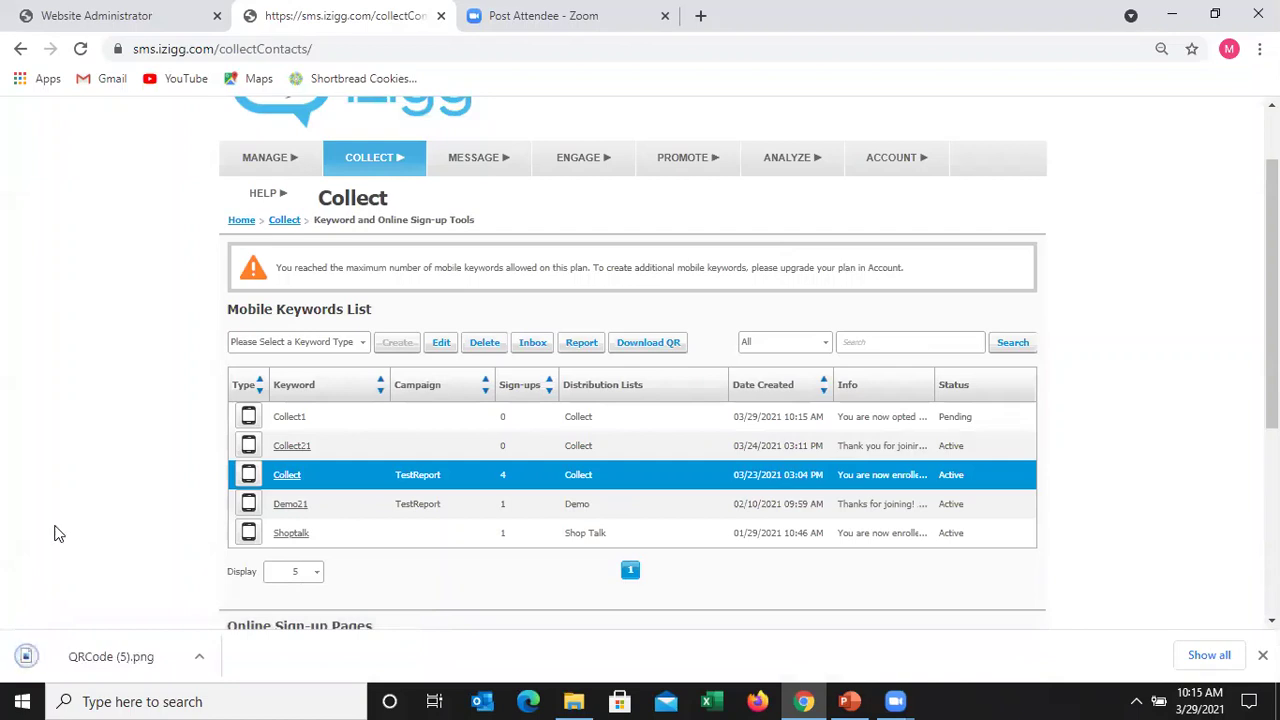
pyautogui.click(75, 656)
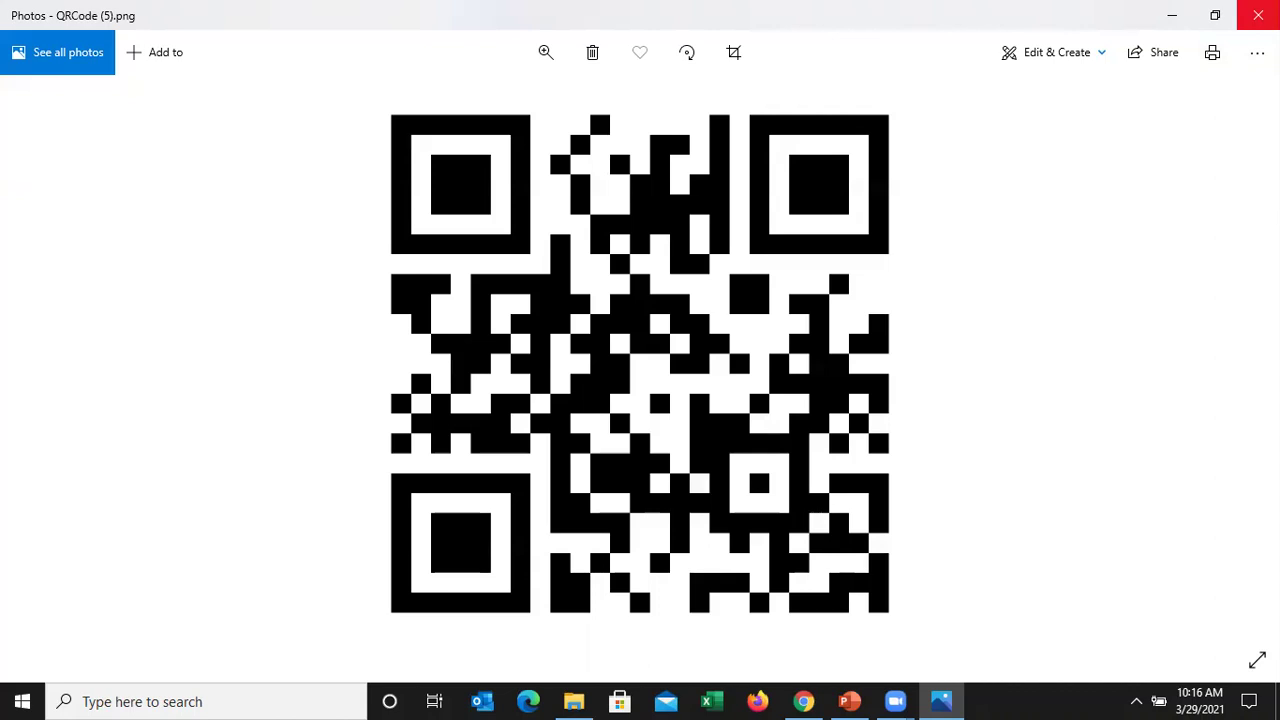
pyautogui.click(1258, 15)
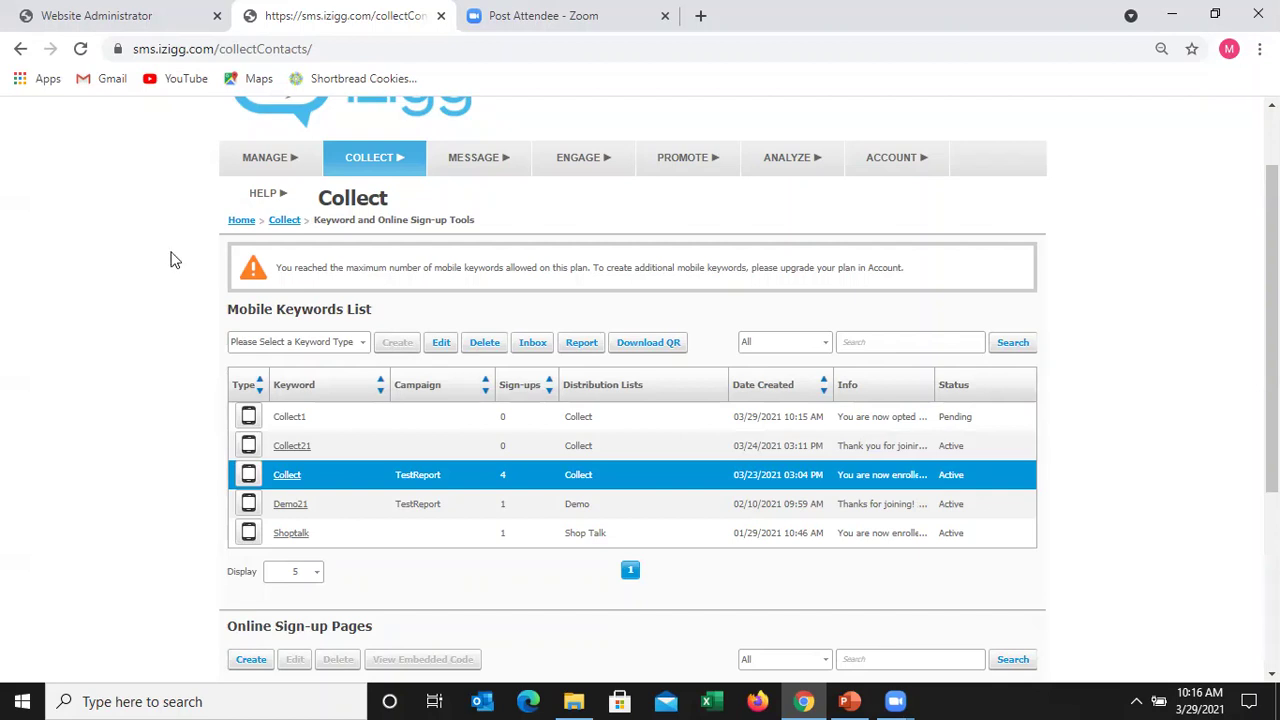
# - Open the first Collect-list subscriber's contact record and review it, including the empty Birth Month field
pyautogui.moveTo(249, 162)
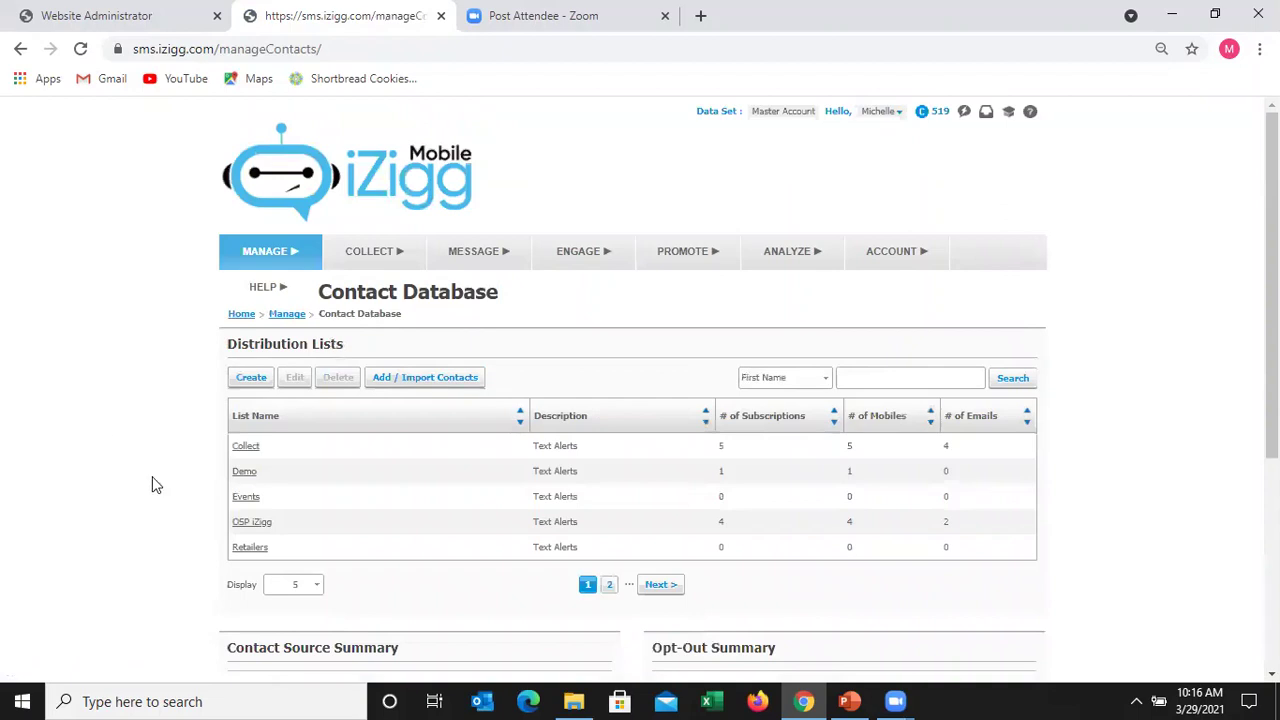
pyautogui.click(248, 449)
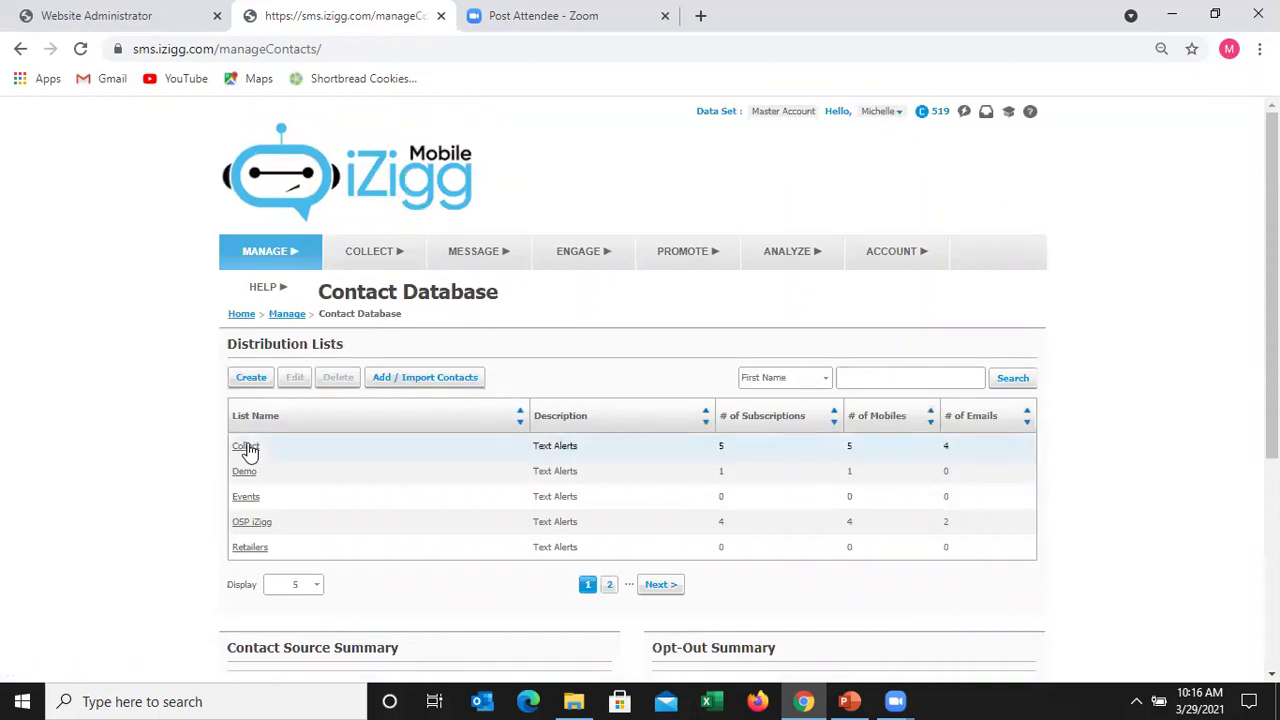
pyautogui.click(248, 449)
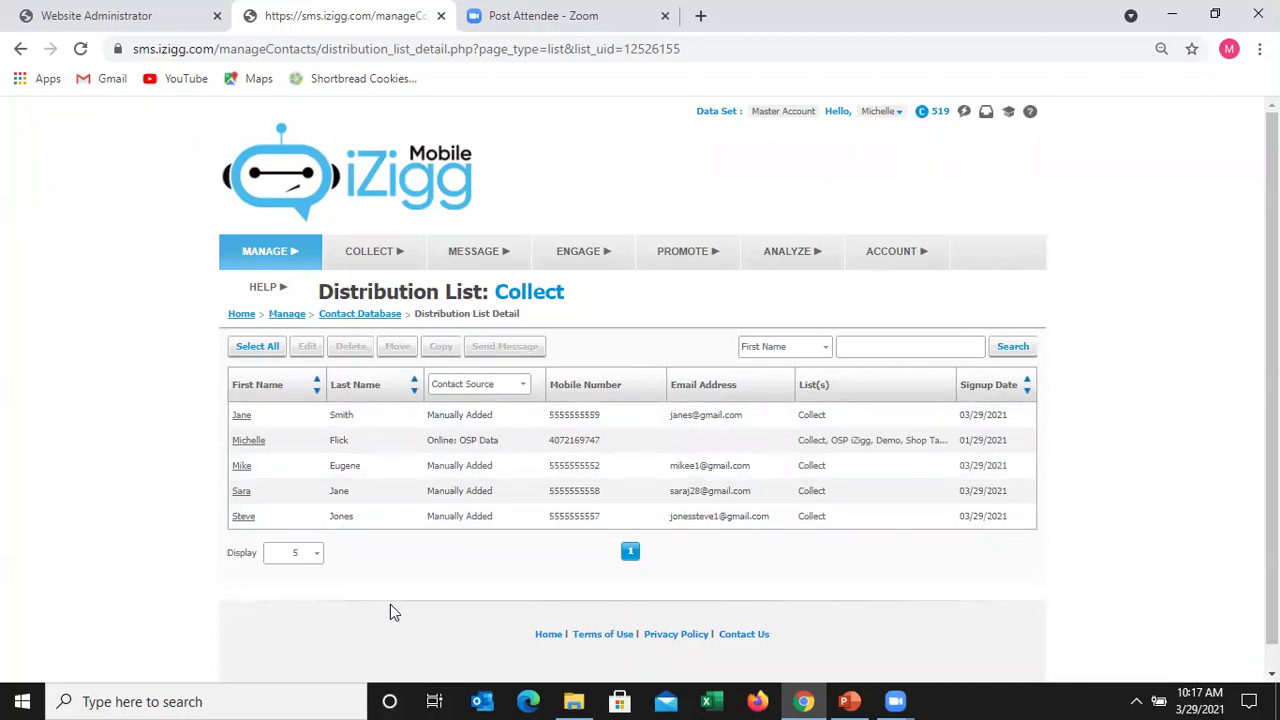
pyautogui.click(241, 416)
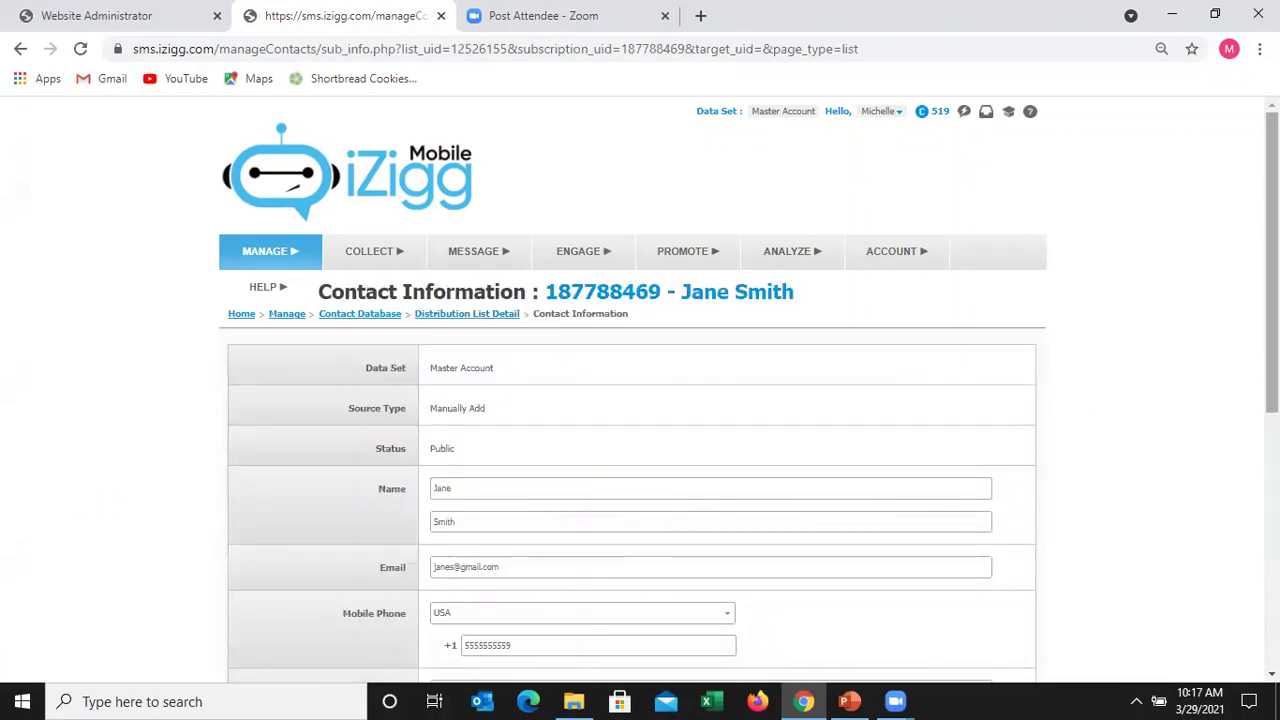
pyautogui.scroll(-2, 1272, 300)
pyautogui.moveTo(1272, 342); pyautogui.dragTo(1272, 346)
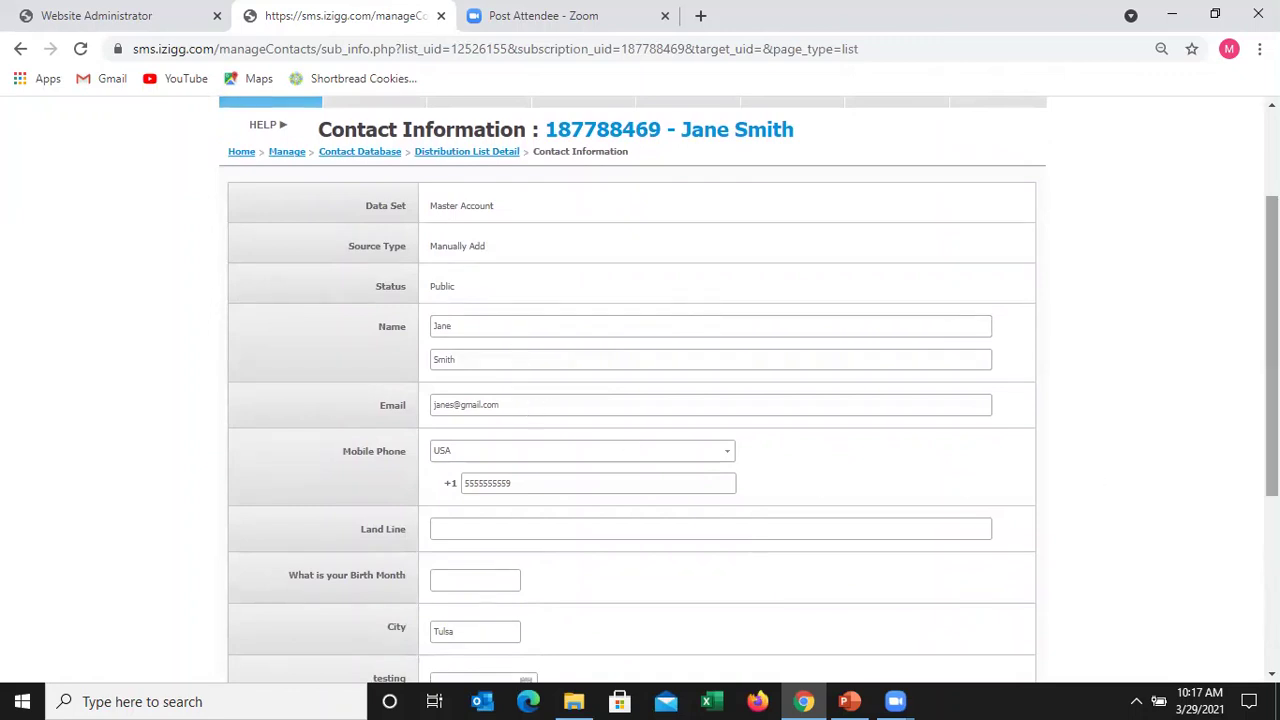
pyautogui.moveTo(1272, 346); pyautogui.dragTo(1272, 466)
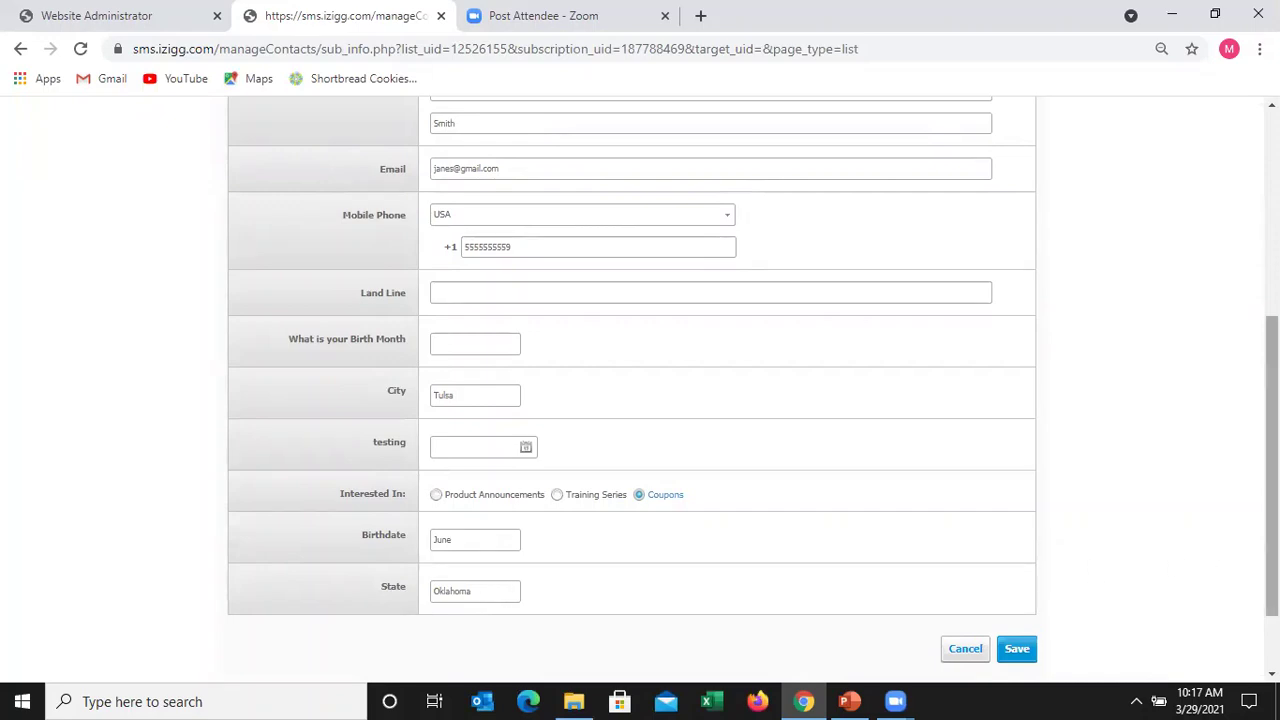
pyautogui.scroll(1, 1272, 450)
pyautogui.scroll(3, 1272, 420)
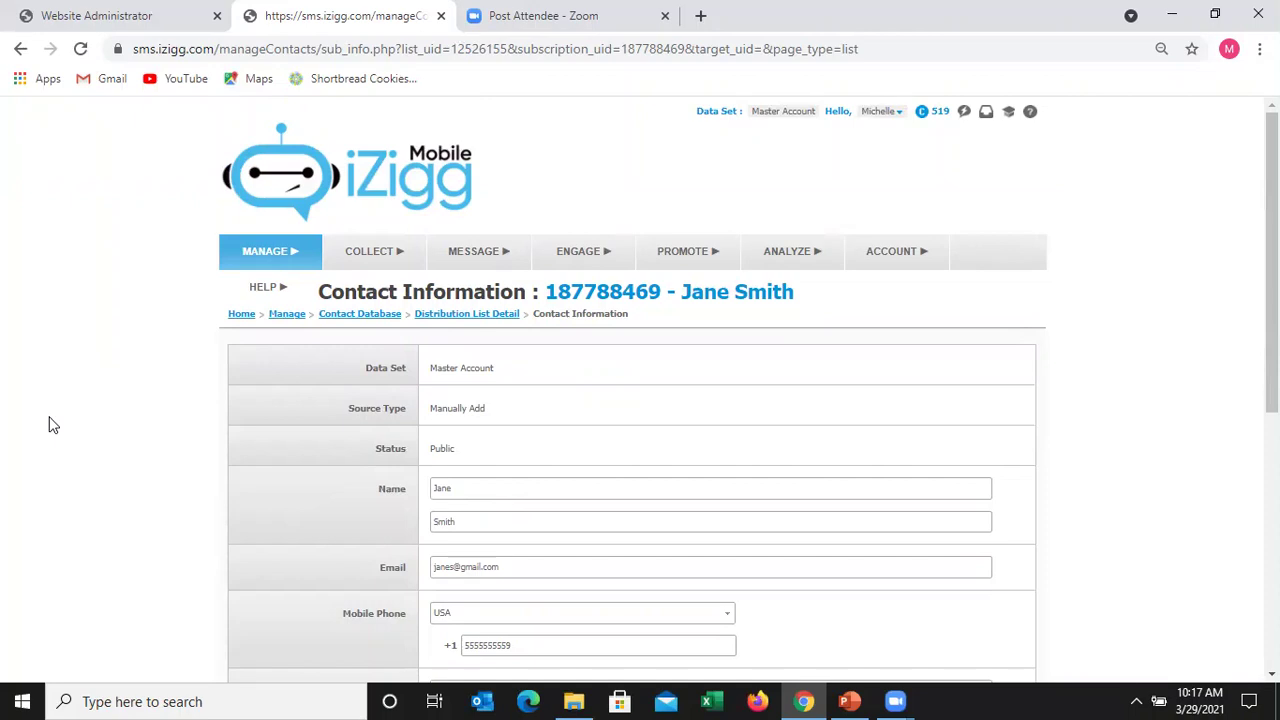
# - Go back to Keyword and Online Sign-up Tools and bring the Online Sign-up Pages list into view
pyautogui.moveTo(369, 280)
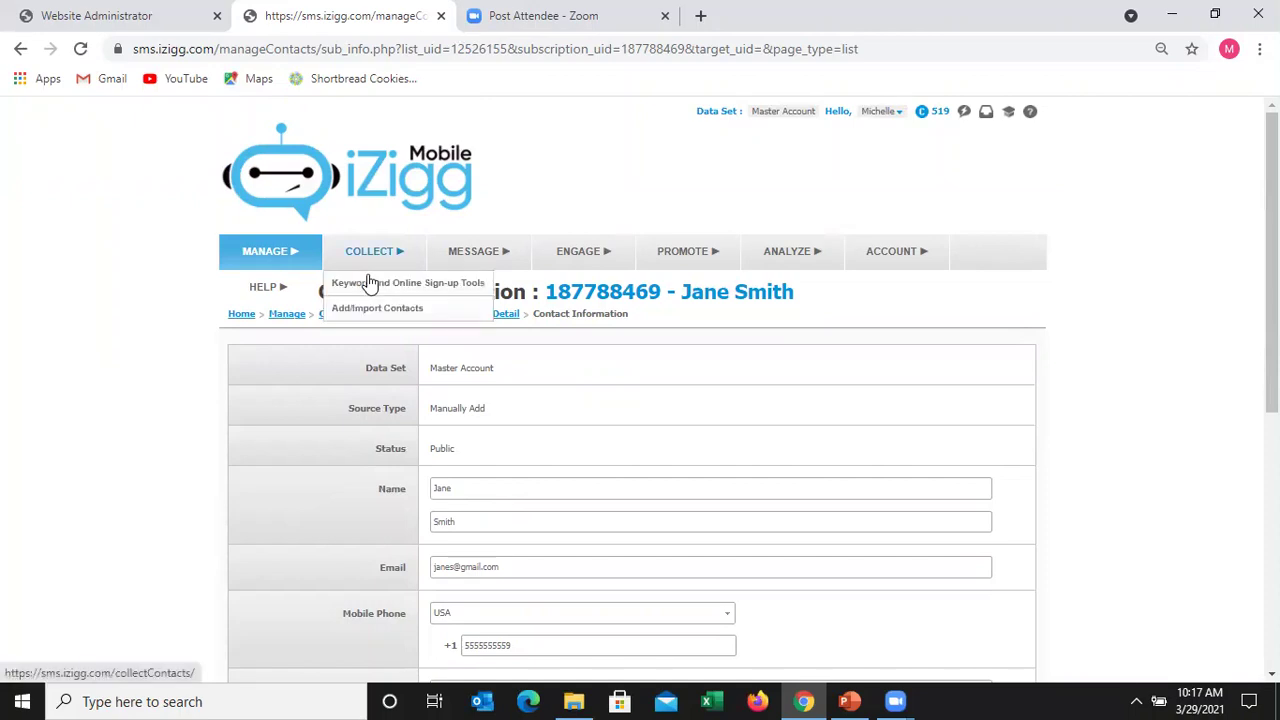
pyautogui.click(369, 283)
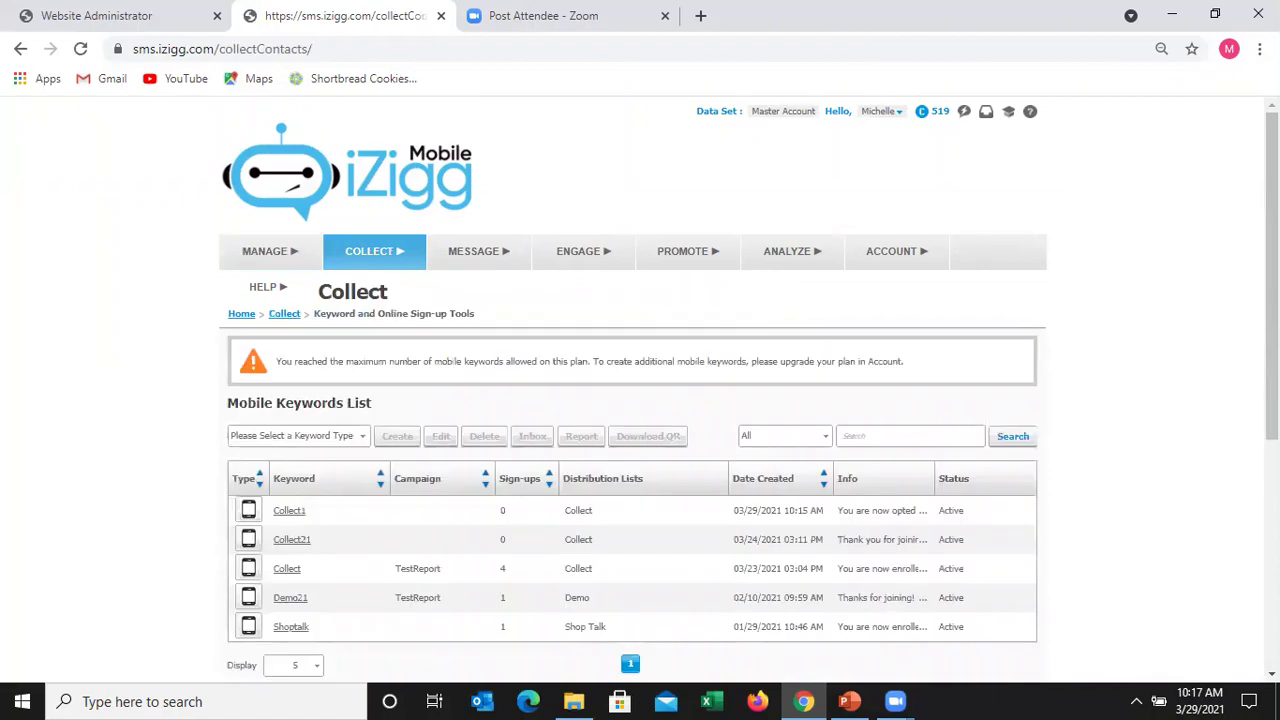
pyautogui.scroll(-3, 928, 528)
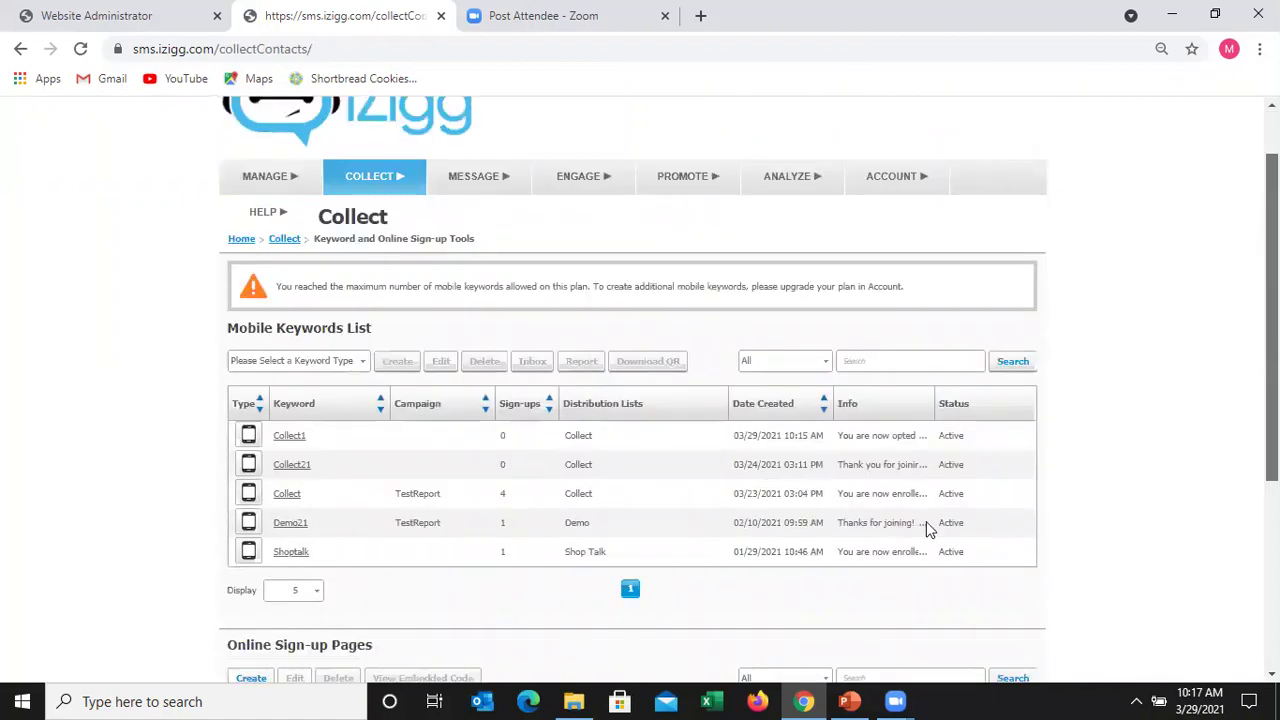
pyautogui.scroll(-1, 486, 474)
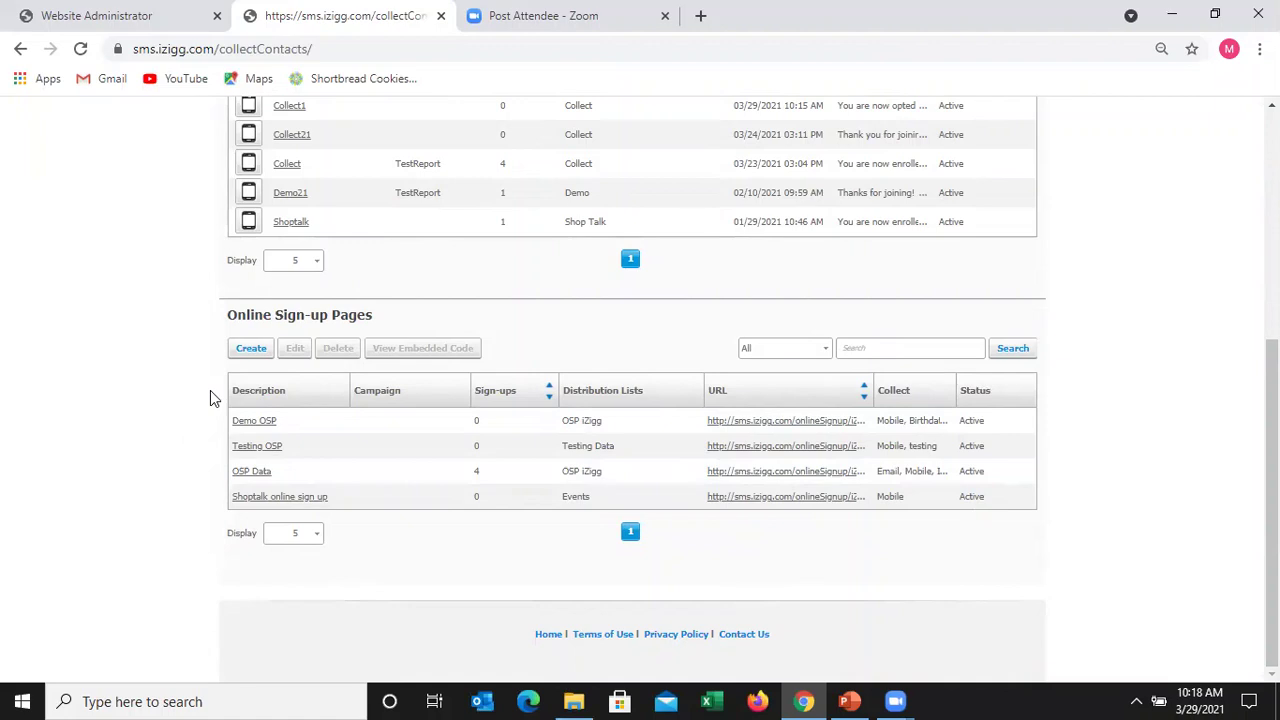
# - Create an online sign-up page described 'DEMO OSP2021', hosted online at the URL suffix 'DemoSignUp'
pyautogui.click(250, 356)
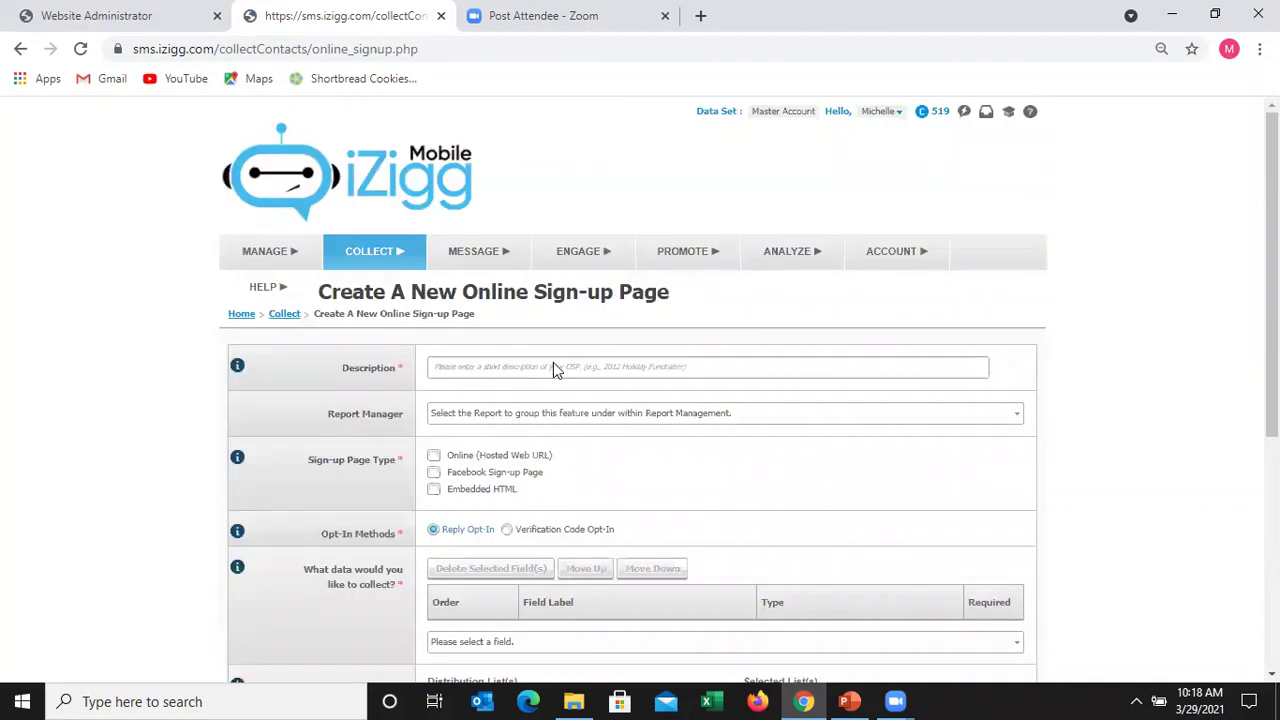
pyautogui.click(552, 365)
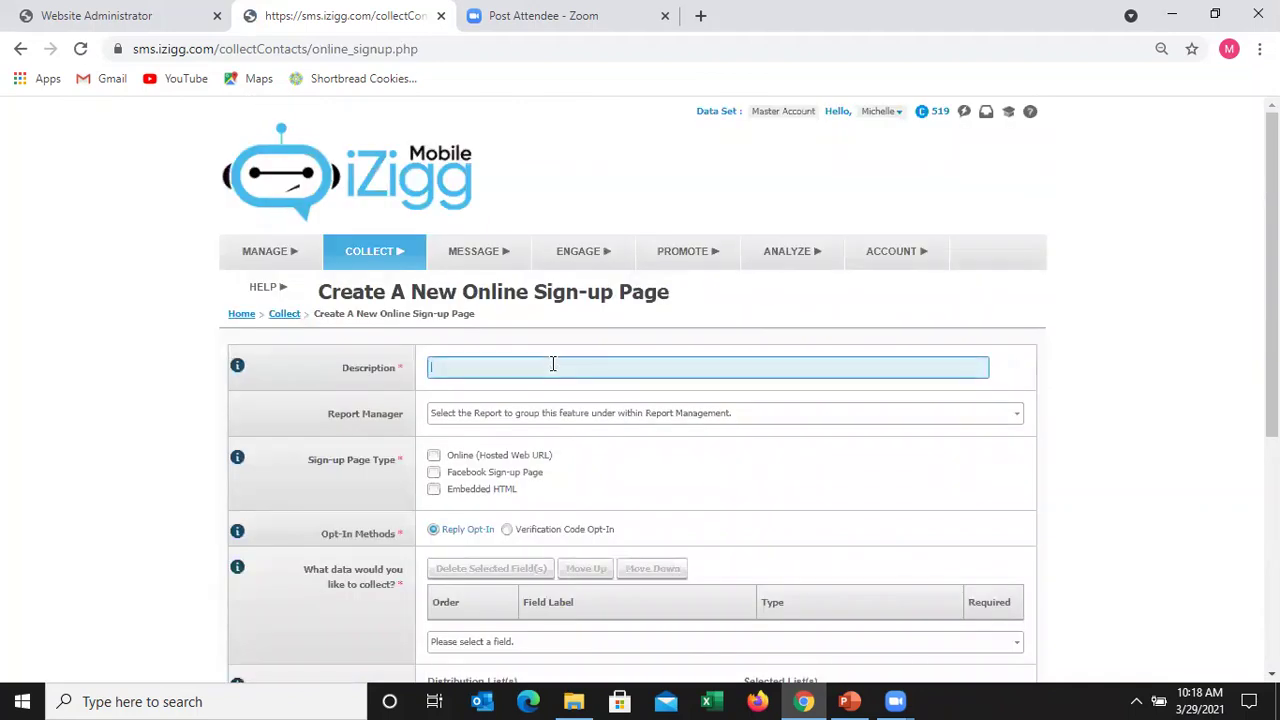
pyautogui.write('DEMO')
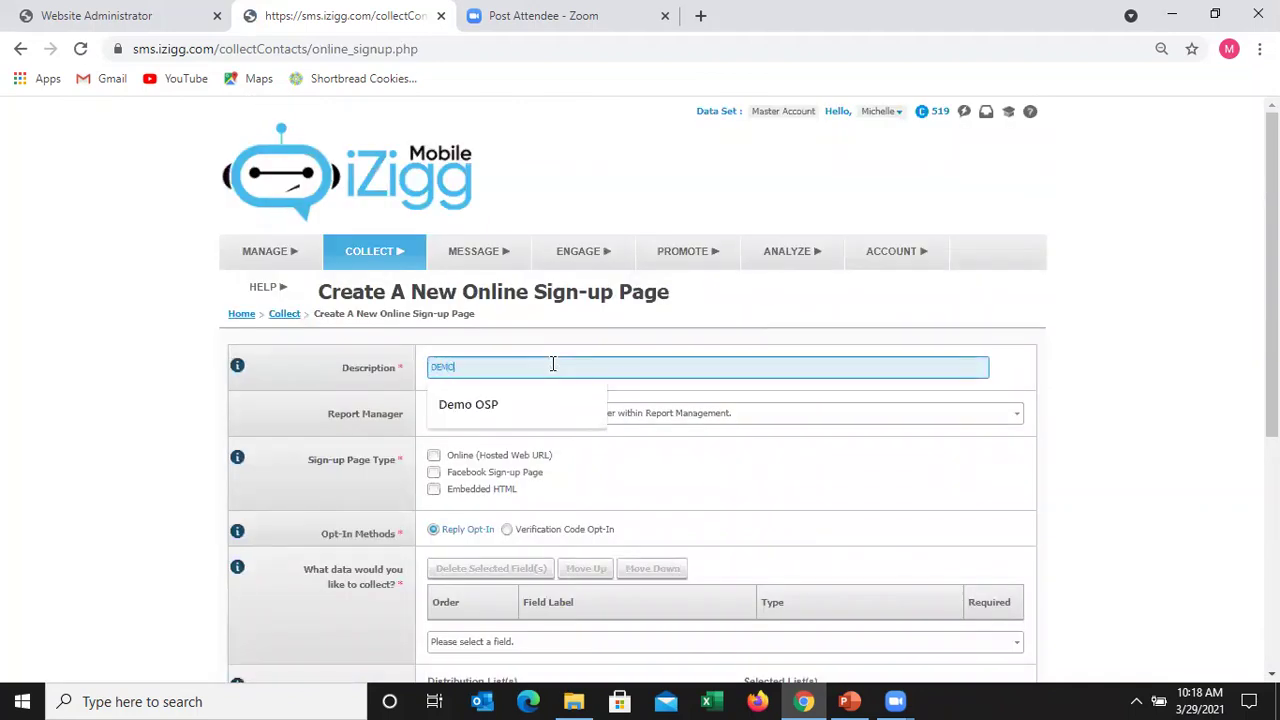
pyautogui.write(' OSP2021')
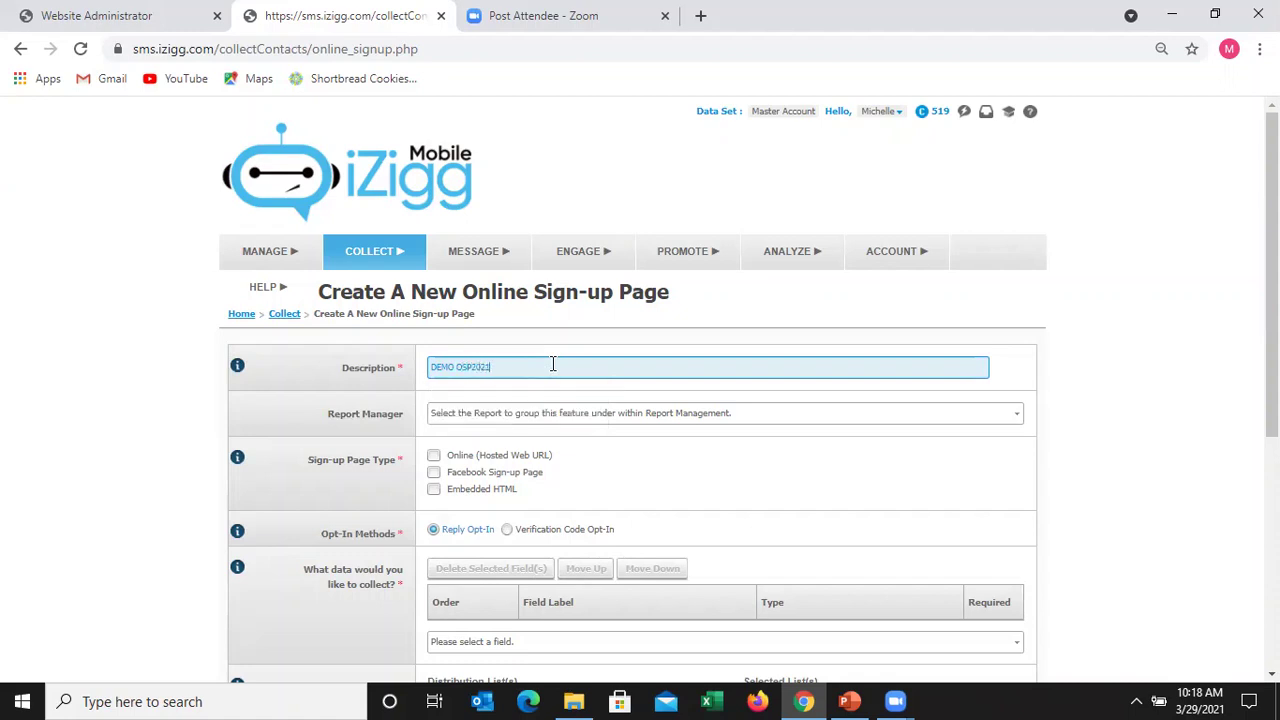
pyautogui.click(602, 466)
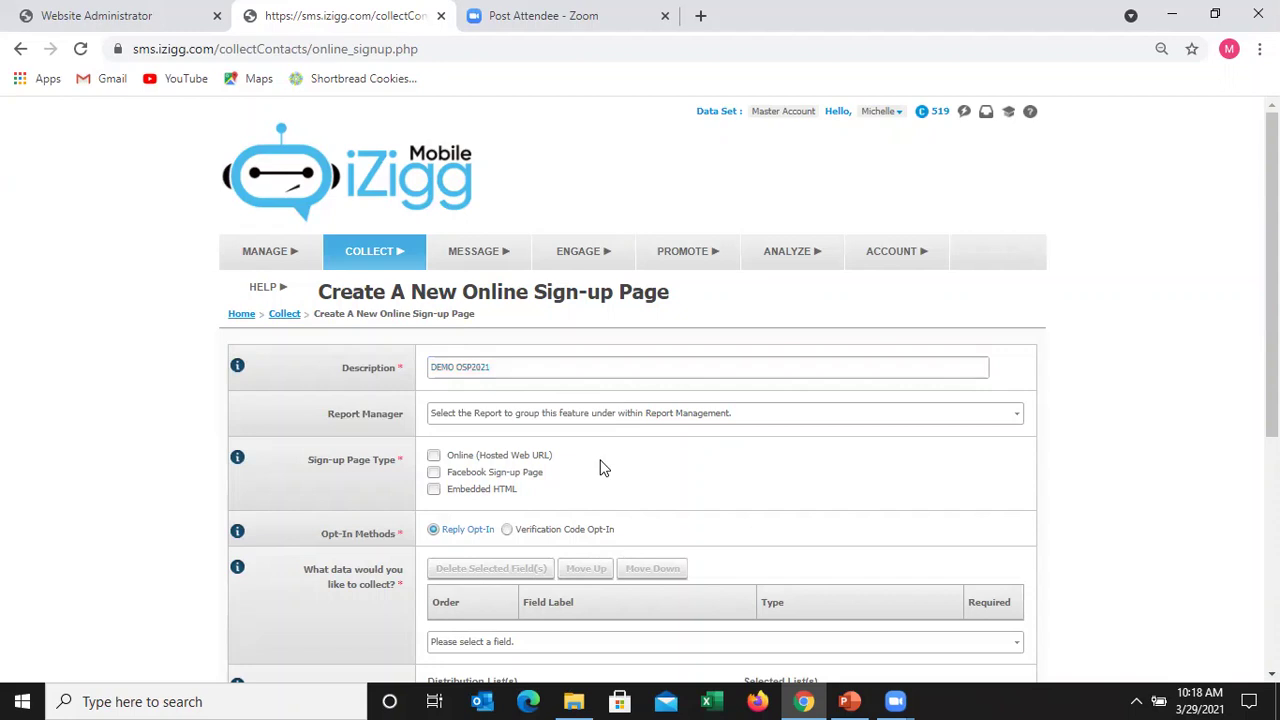
pyautogui.click(435, 457)
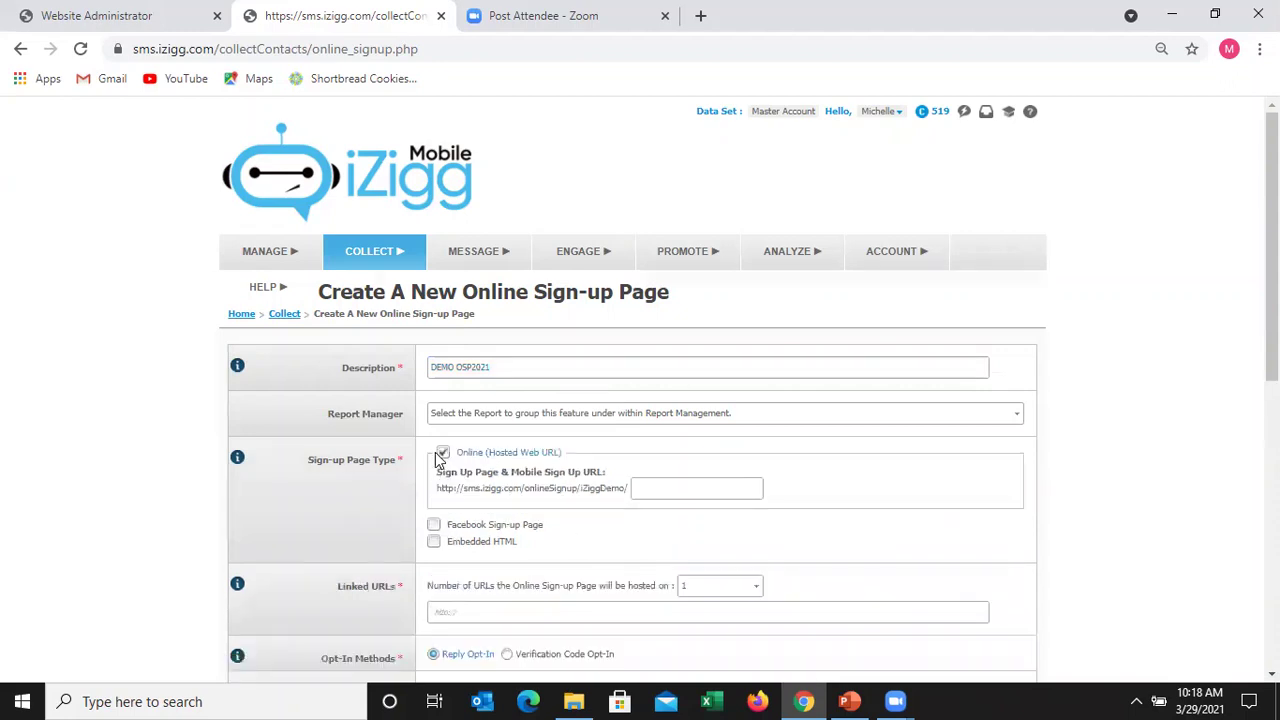
pyautogui.click(669, 490)
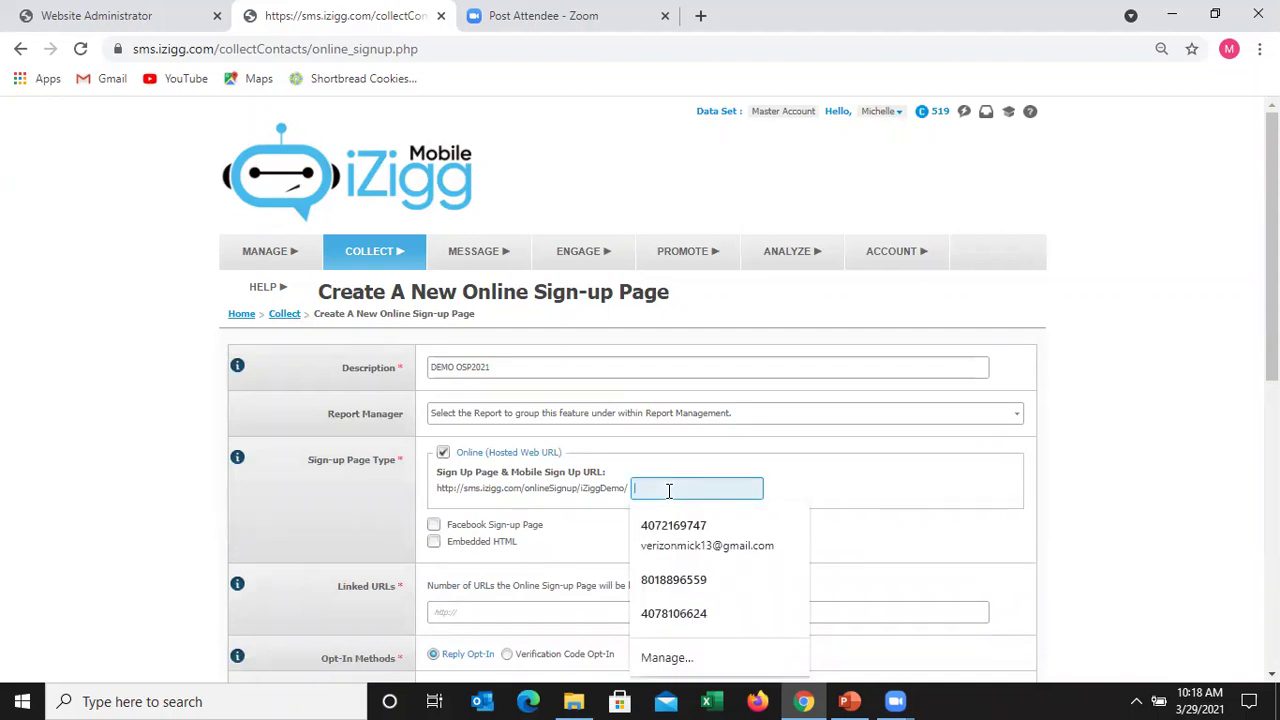
pyautogui.write('DemoSignUp')
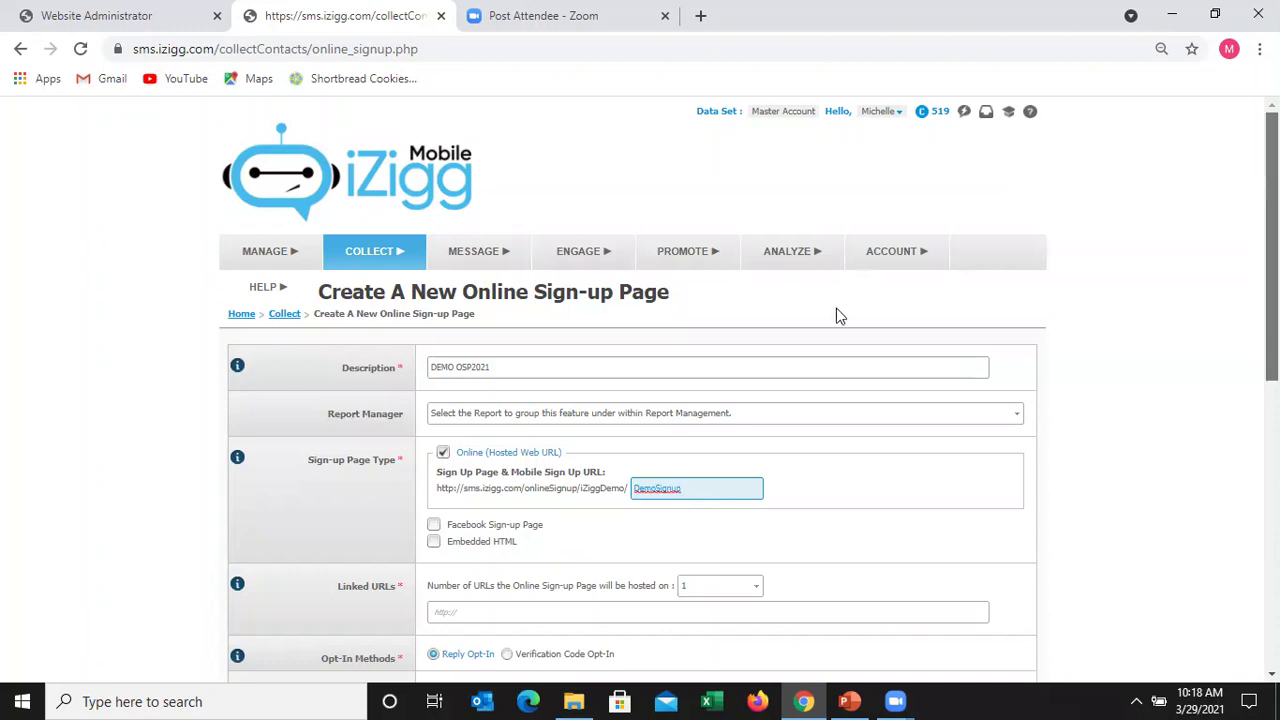
# - Set the sign-up page's Linked URLs 'Number of URLs' to none
pyautogui.scroll(-3, 626, 297)
pyautogui.scroll(-1, 609, 234)
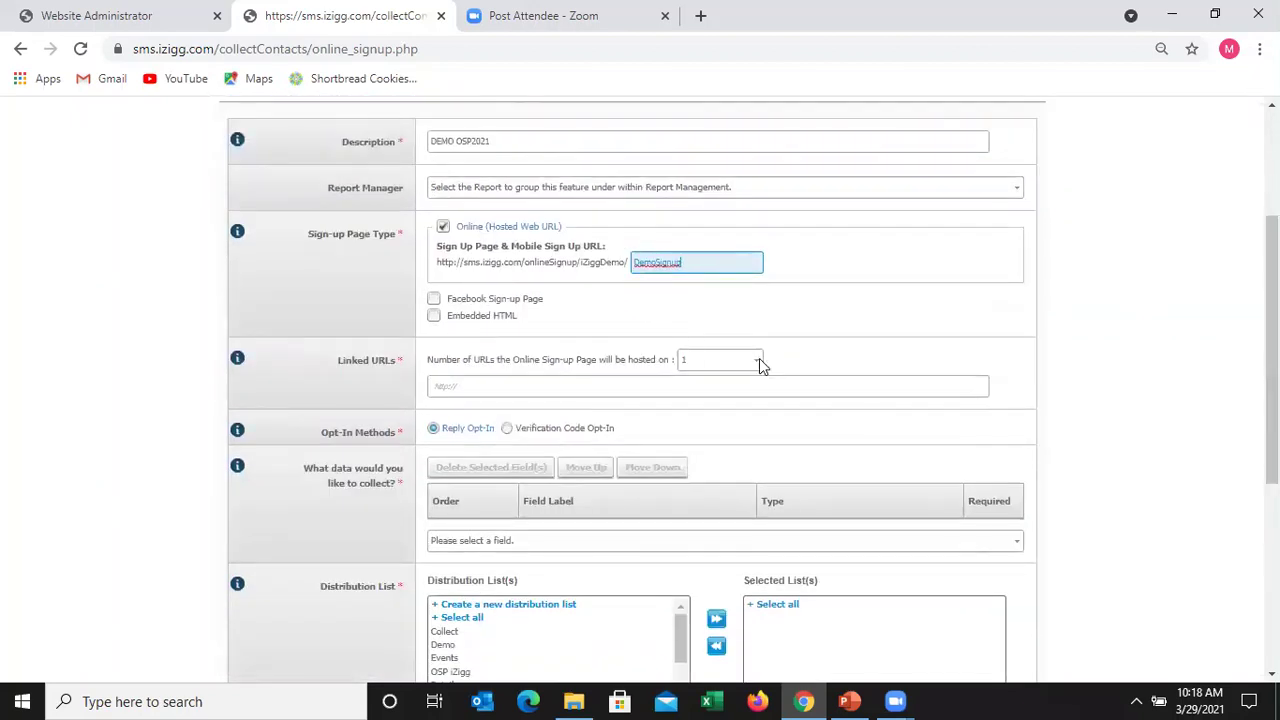
pyautogui.click(734, 368)
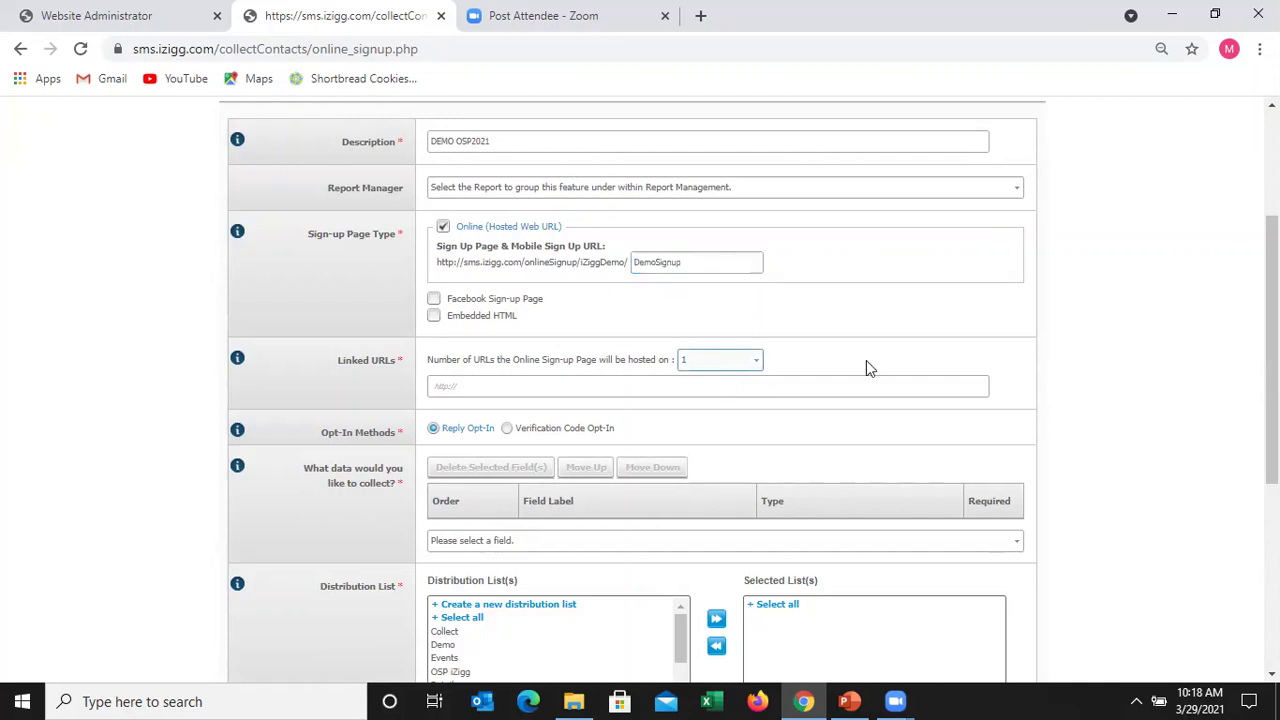
pyautogui.click(708, 379)
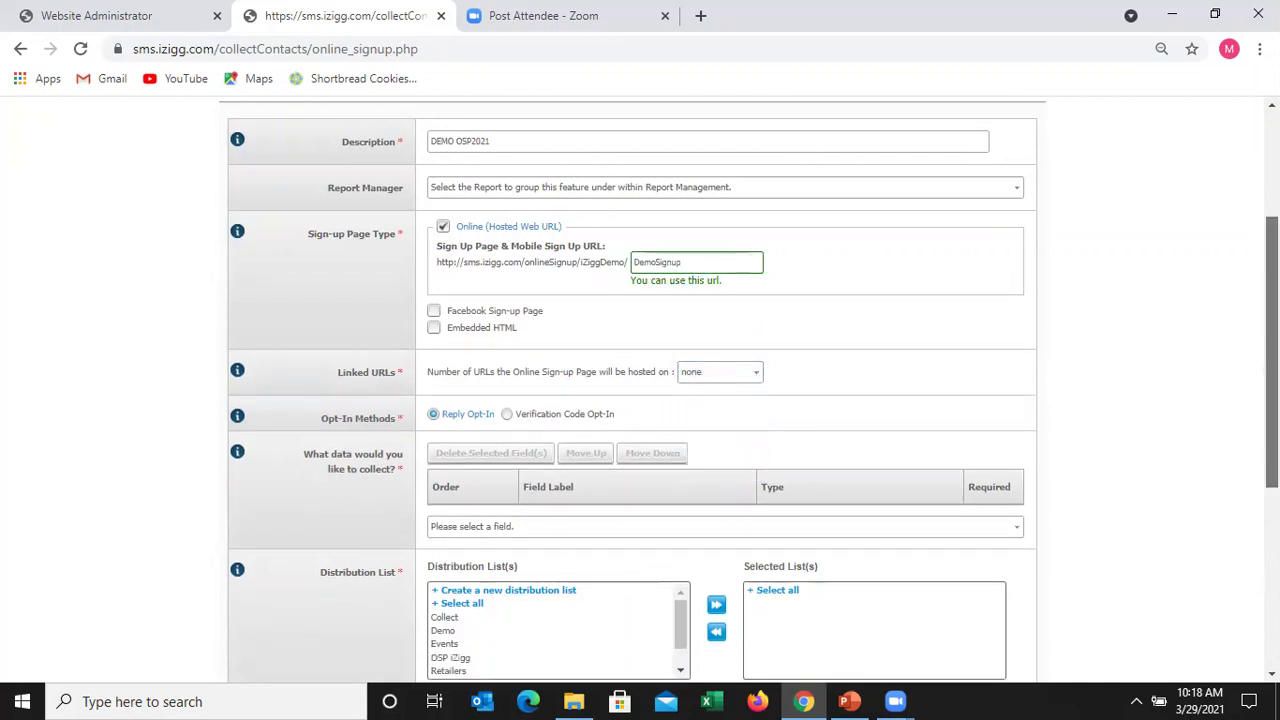
pyautogui.scroll(-1, 1187, 365)
pyautogui.scroll(-1, 1147, 350)
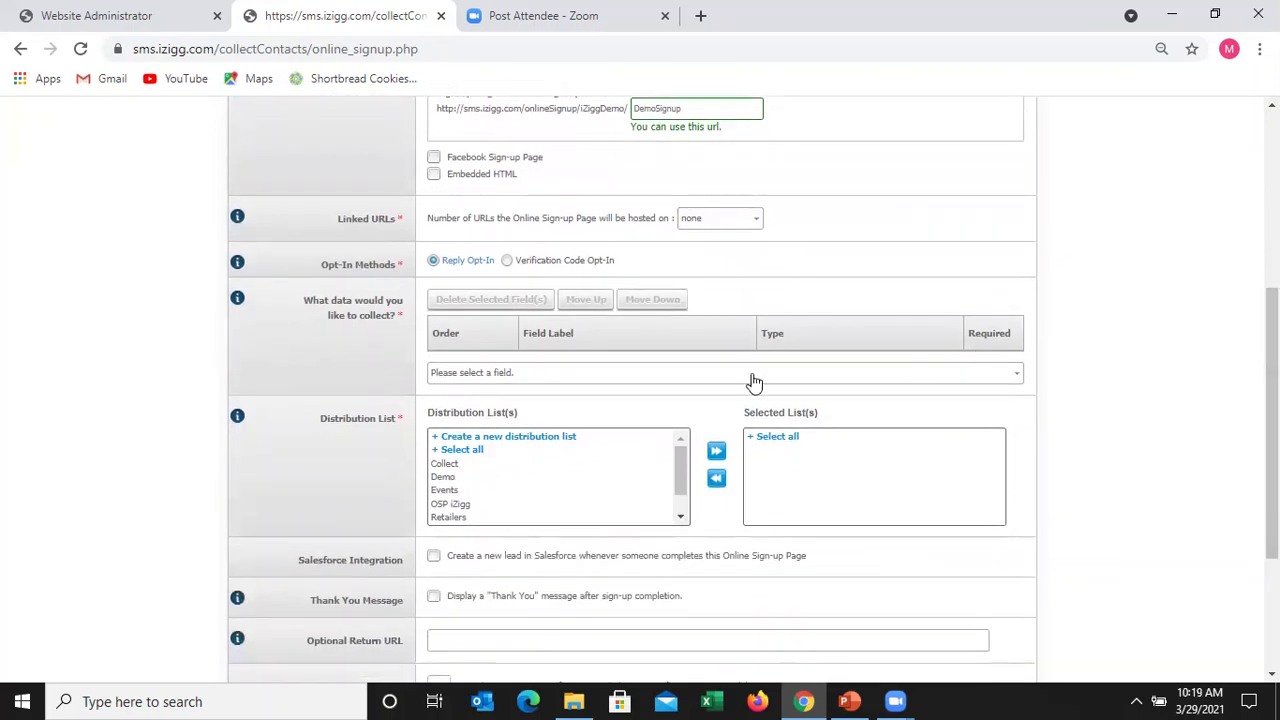
# - Add Mobile Number (Text Message Only), Interested In: and City as collected sign-up fields
pyautogui.click(535, 374)
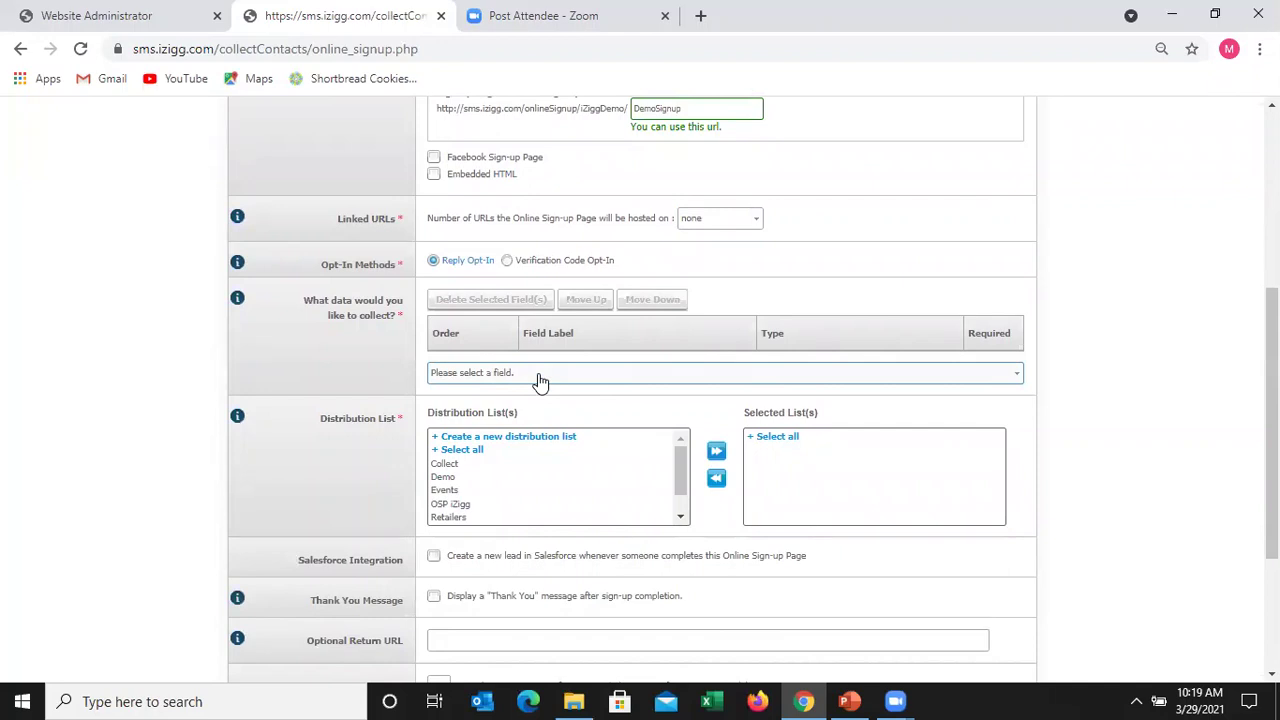
pyautogui.click(540, 375)
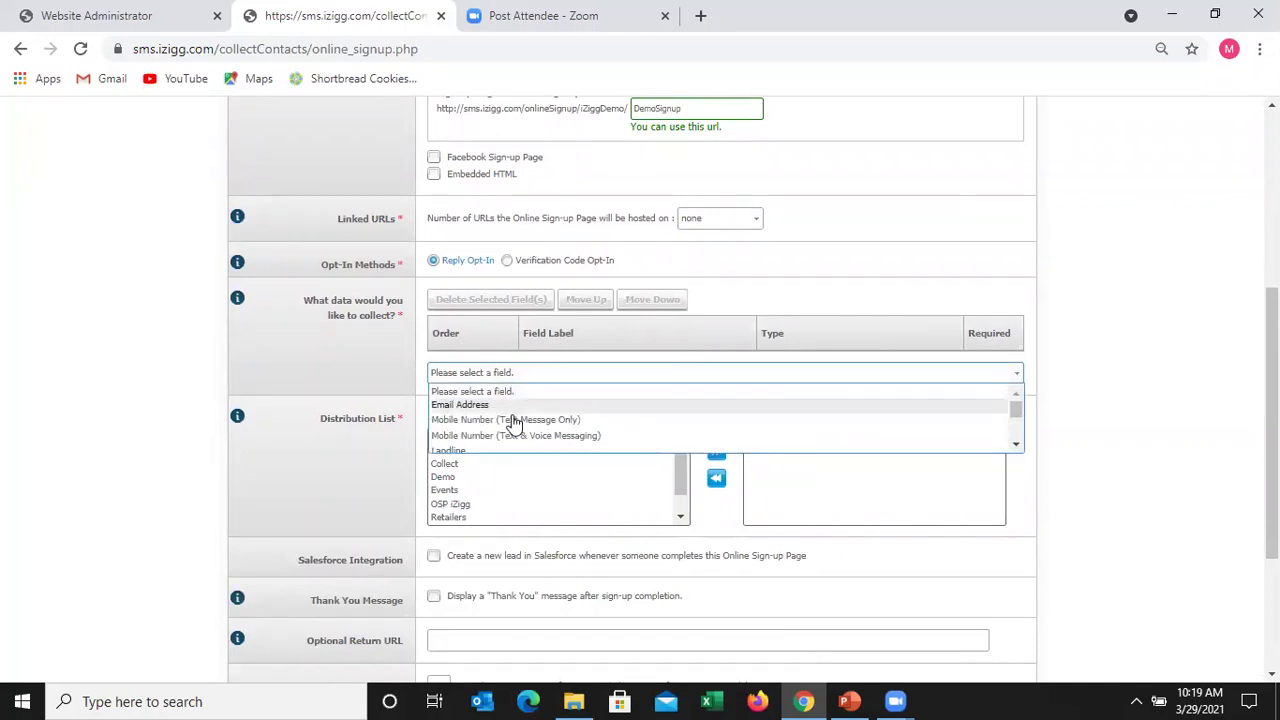
pyautogui.click(512, 420)
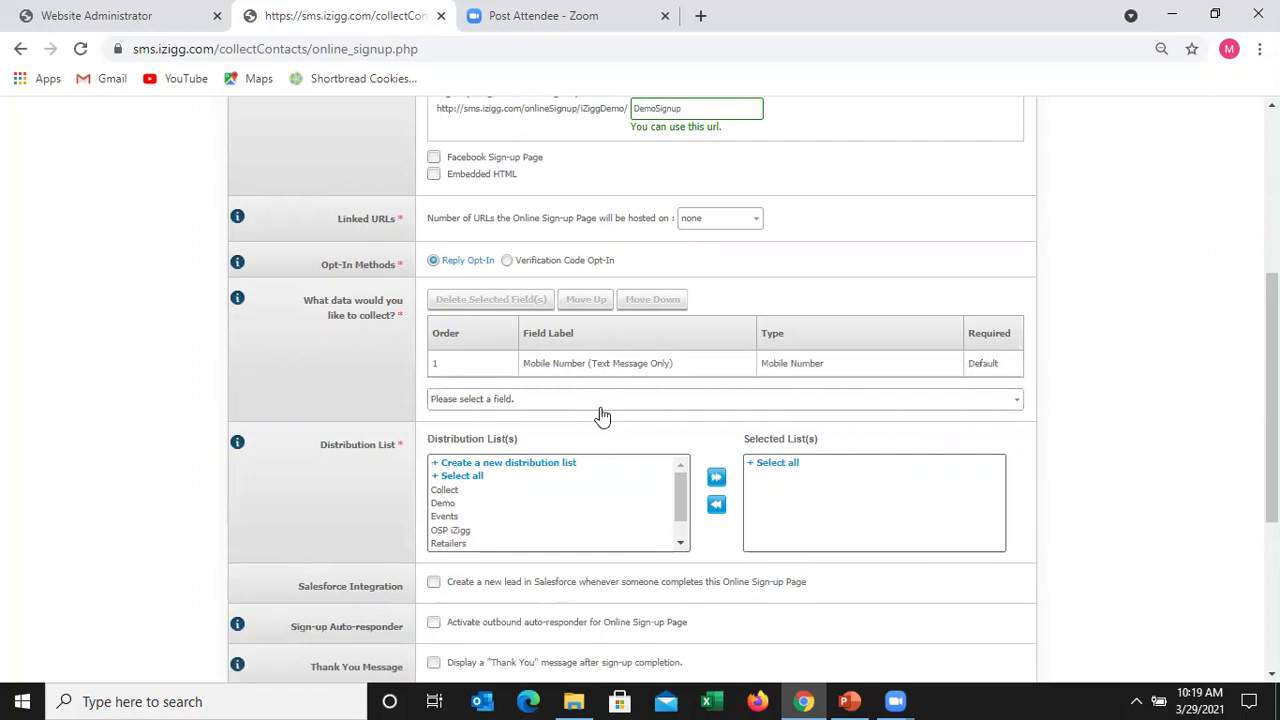
pyautogui.click(601, 410)
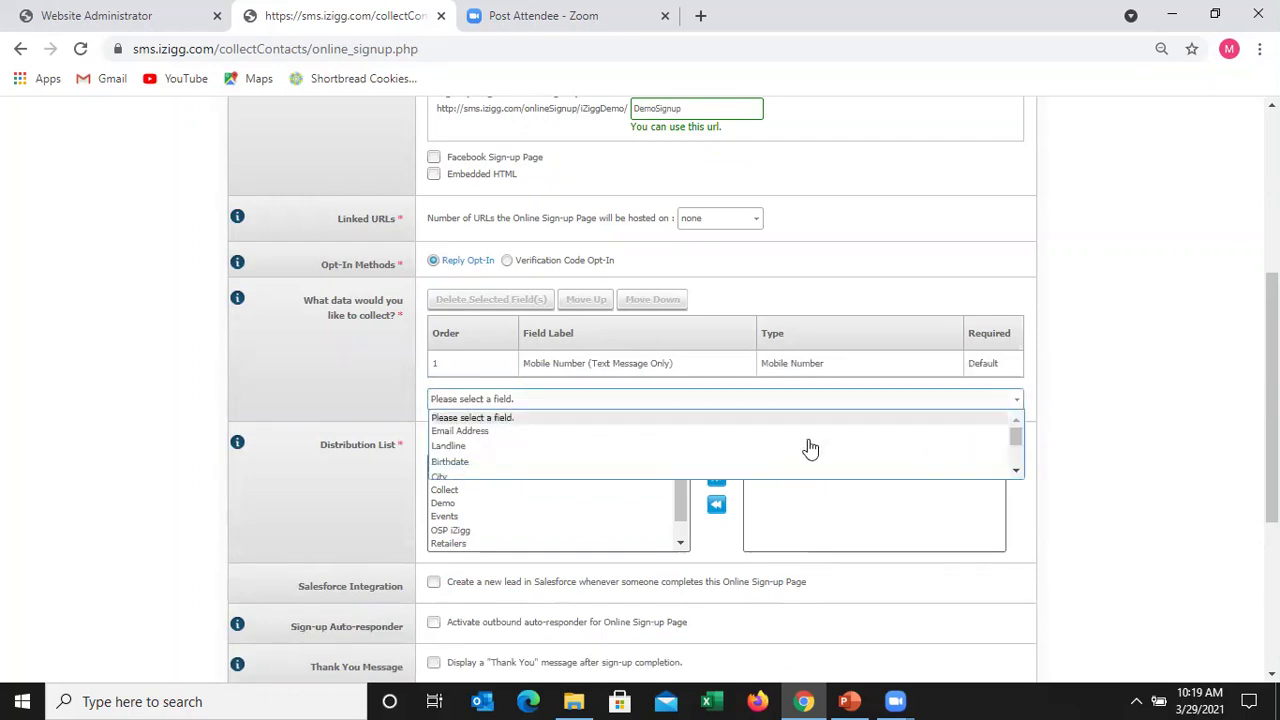
pyautogui.click(1016, 470)
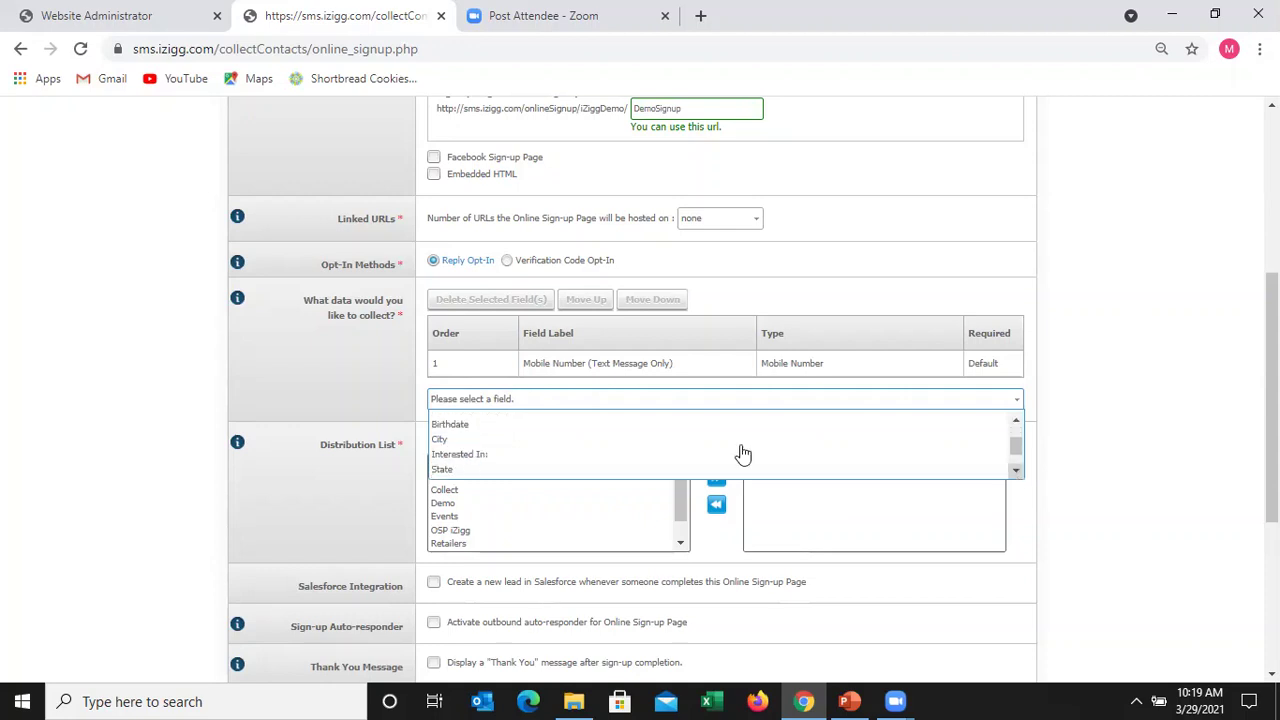
pyautogui.click(541, 466)
pyautogui.click(596, 432)
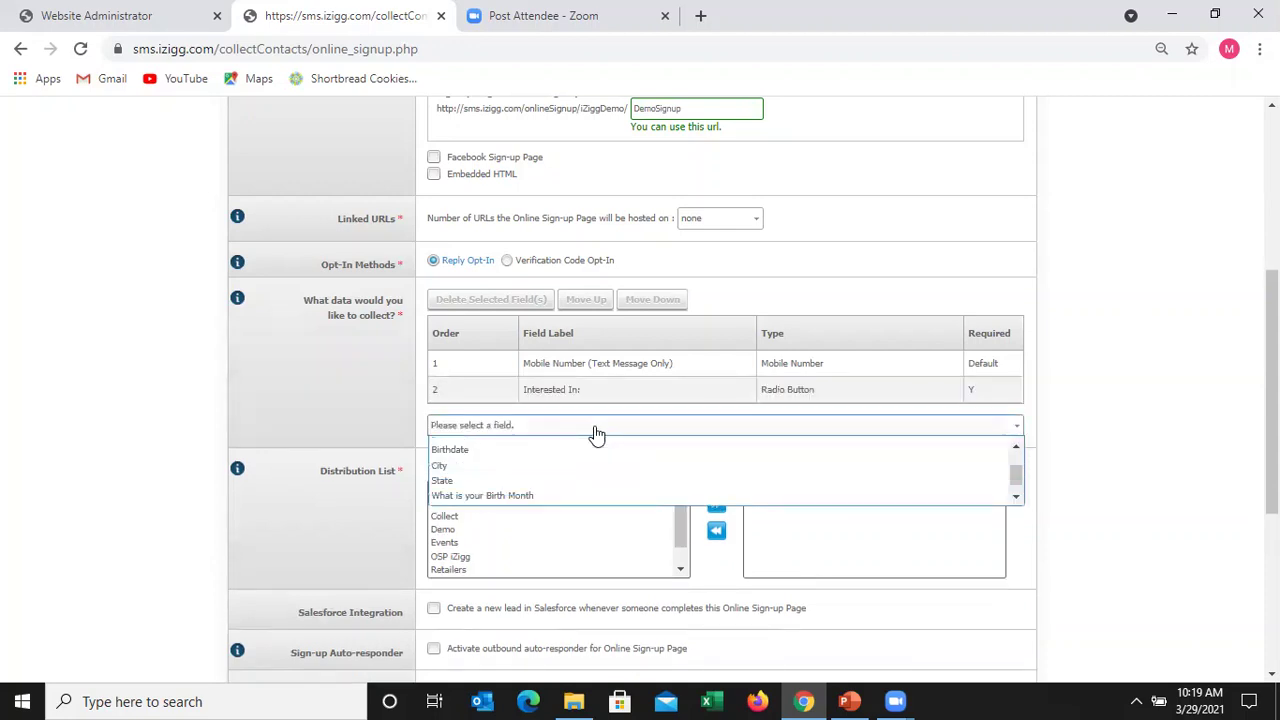
pyautogui.click(549, 467)
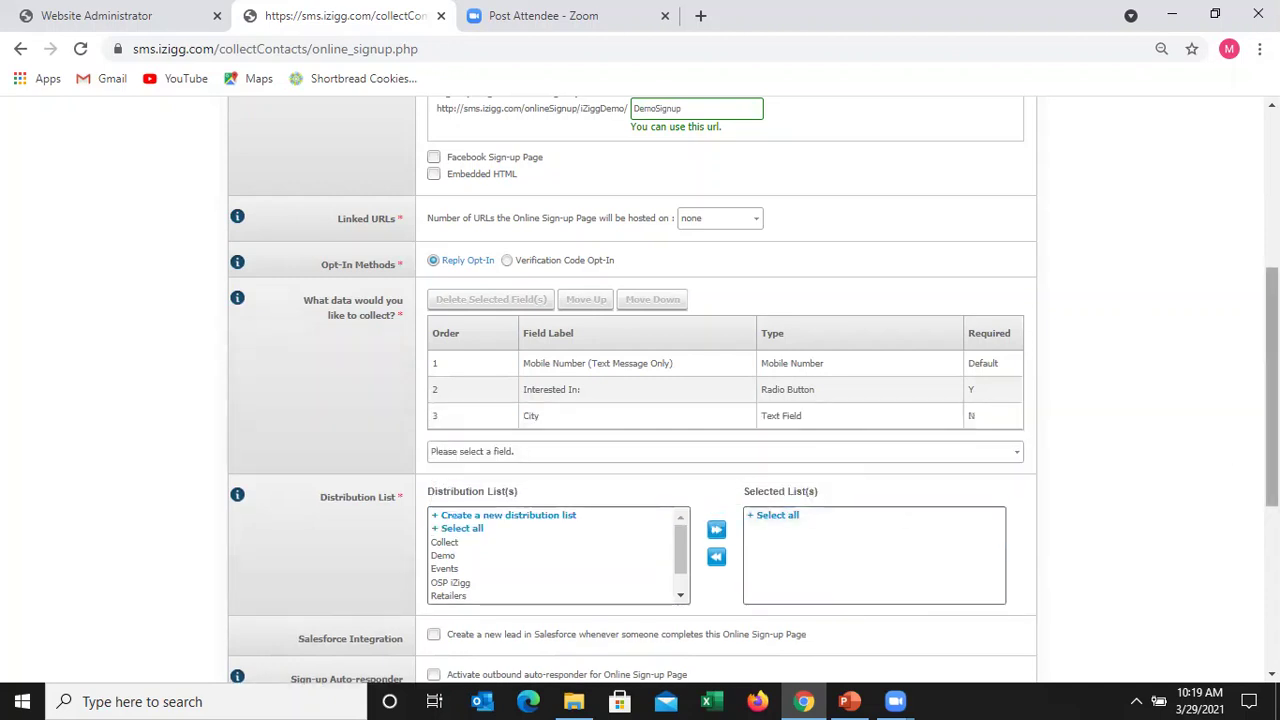
pyautogui.scroll(-2, 1202, 511)
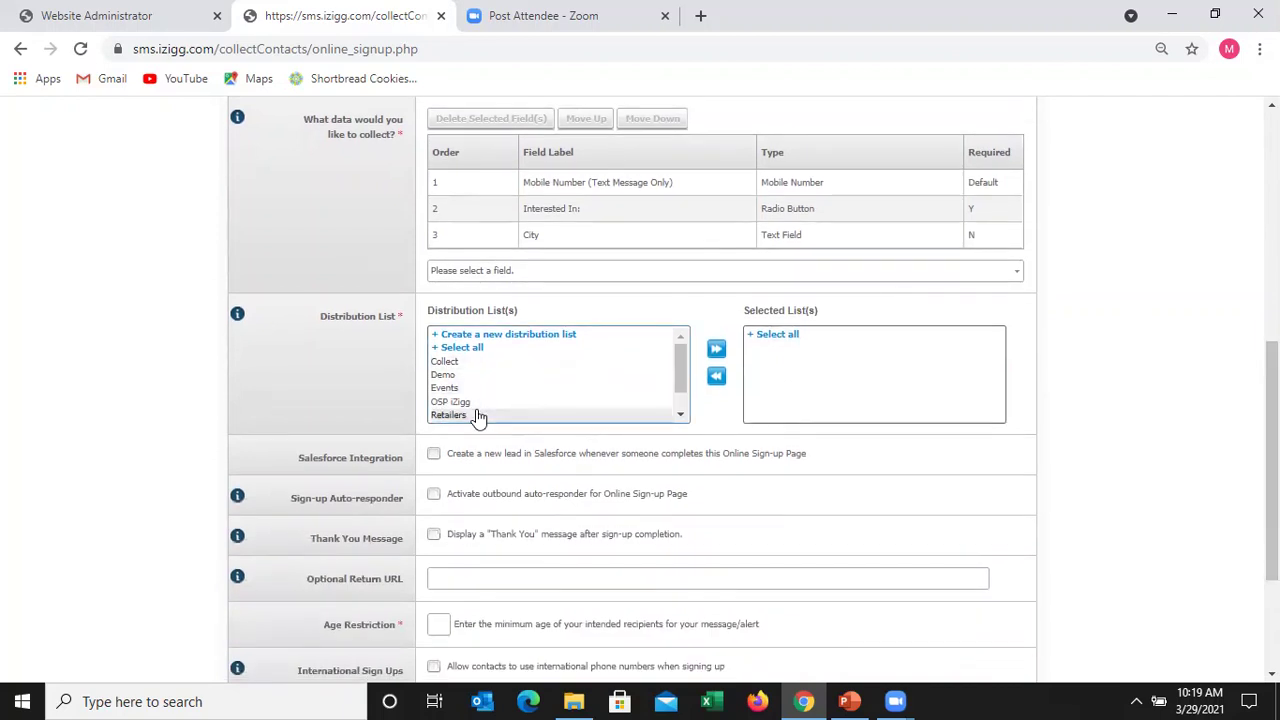
# - Create list 'DemoOSR2' with display name 'Demo OSP21', 4 messages a month, description 'Text Alerts'
pyautogui.click(516, 340)
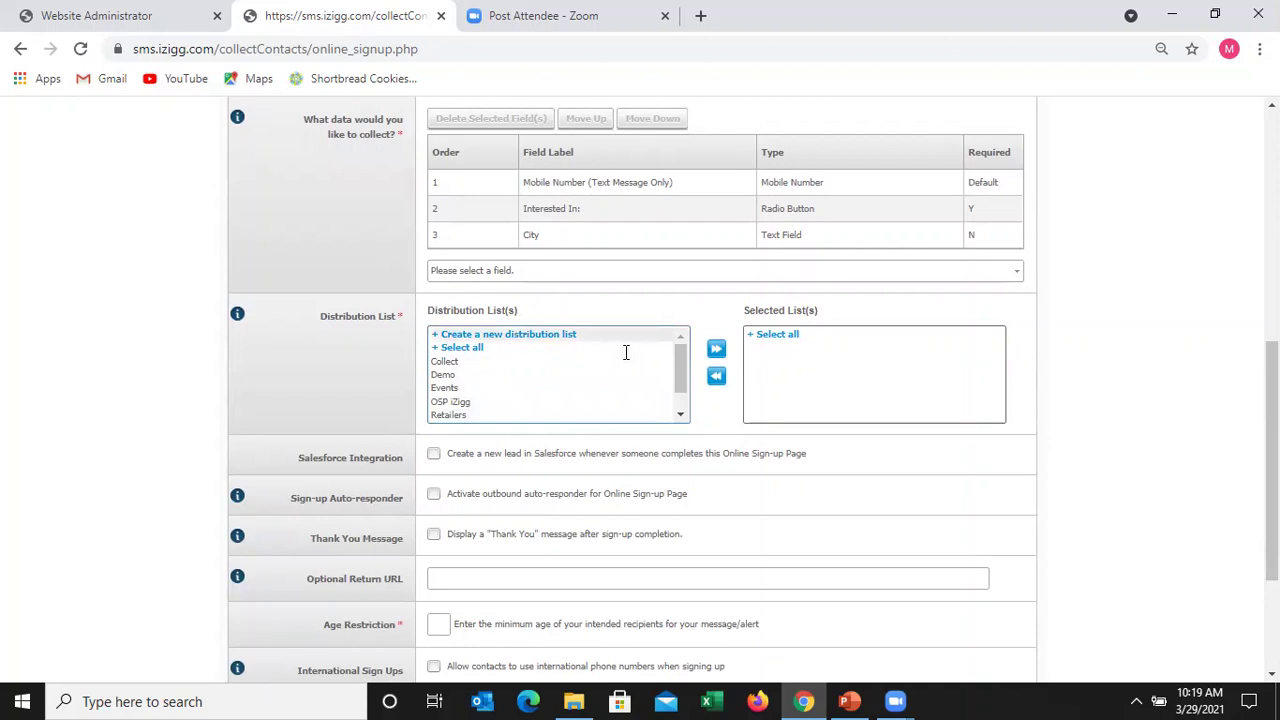
pyautogui.write('D')
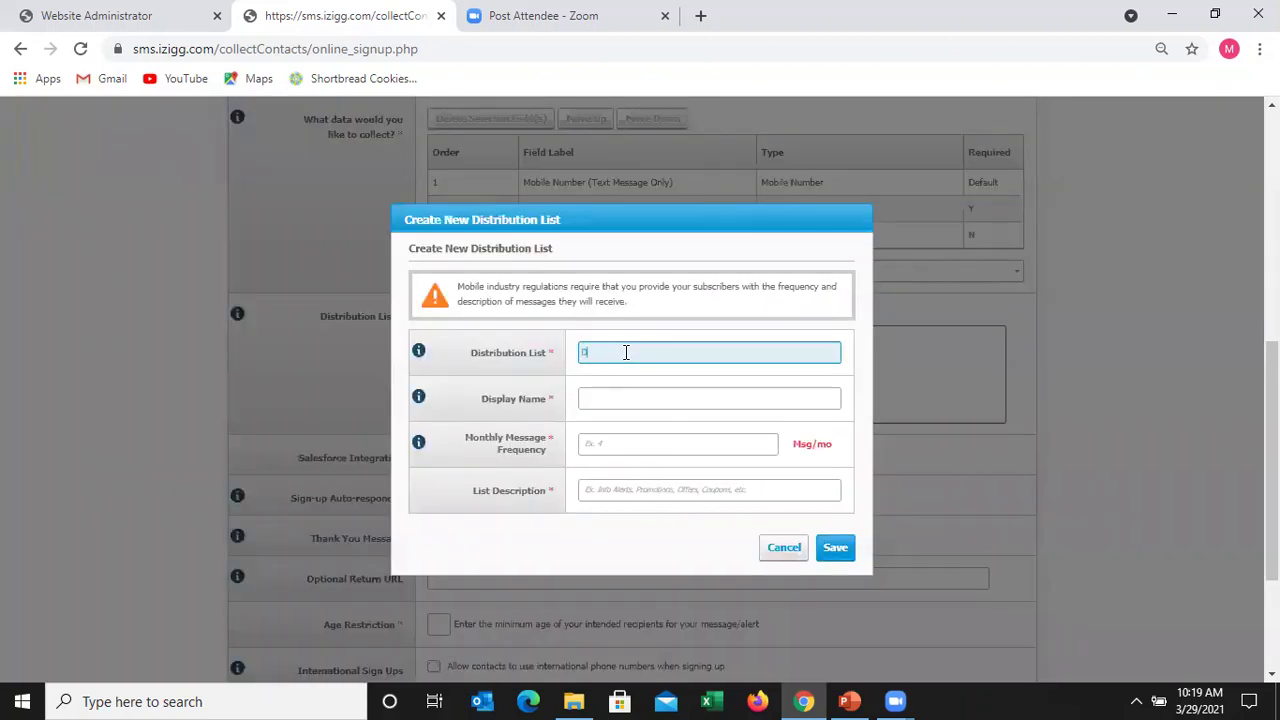
pyautogui.write('emoOSR2')
pyautogui.press('Tab')
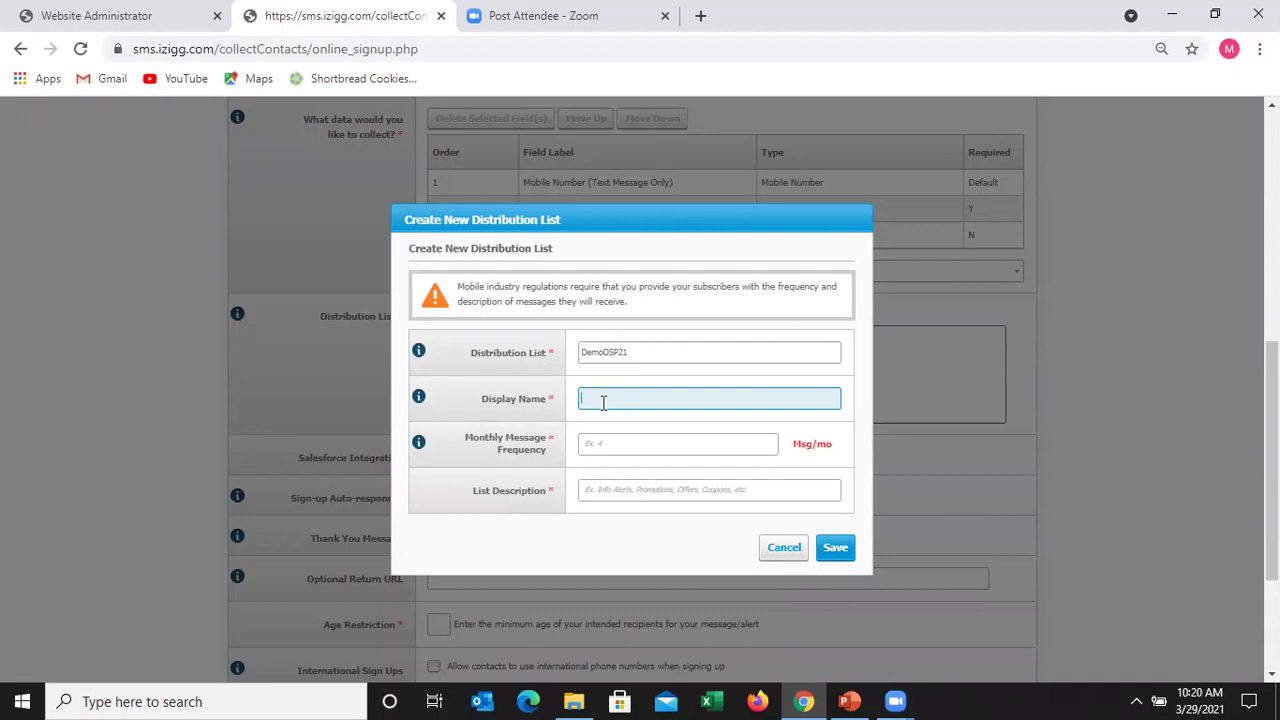
pyautogui.write('Demo OSP21')
pyautogui.click(616, 449)
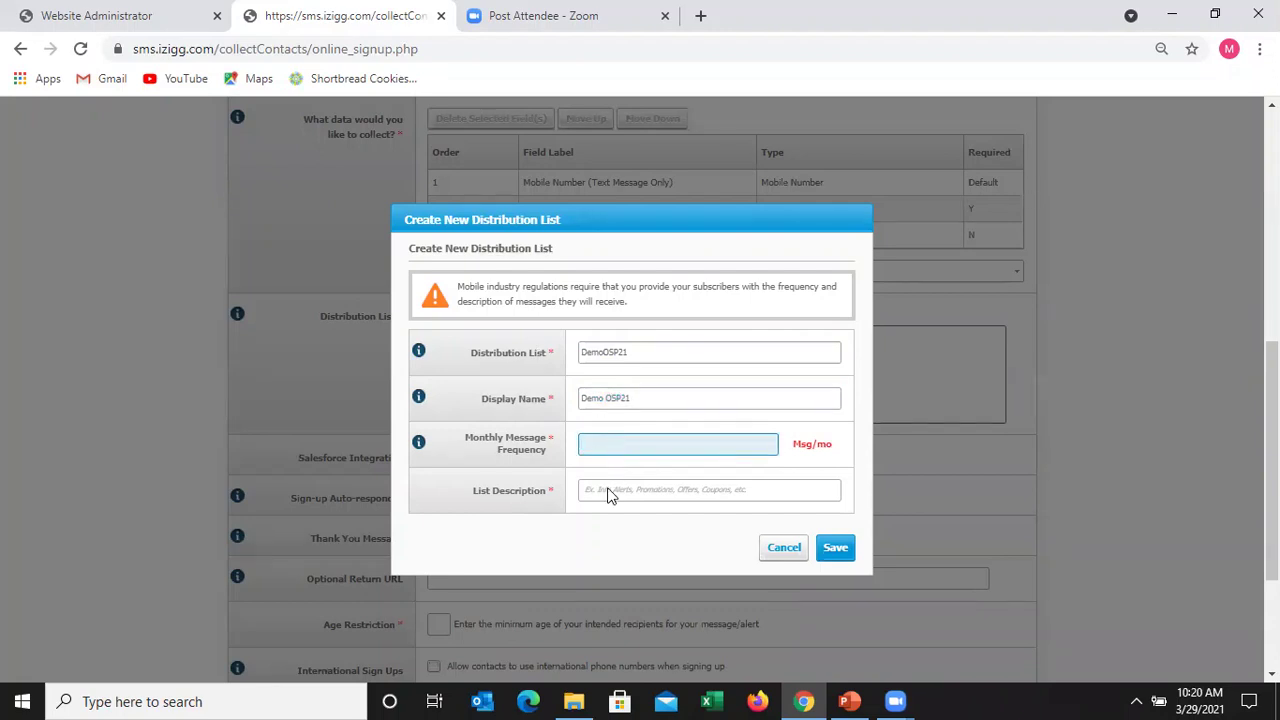
pyautogui.write('4')
pyautogui.click(608, 489)
pyautogui.write('Text Alerts')
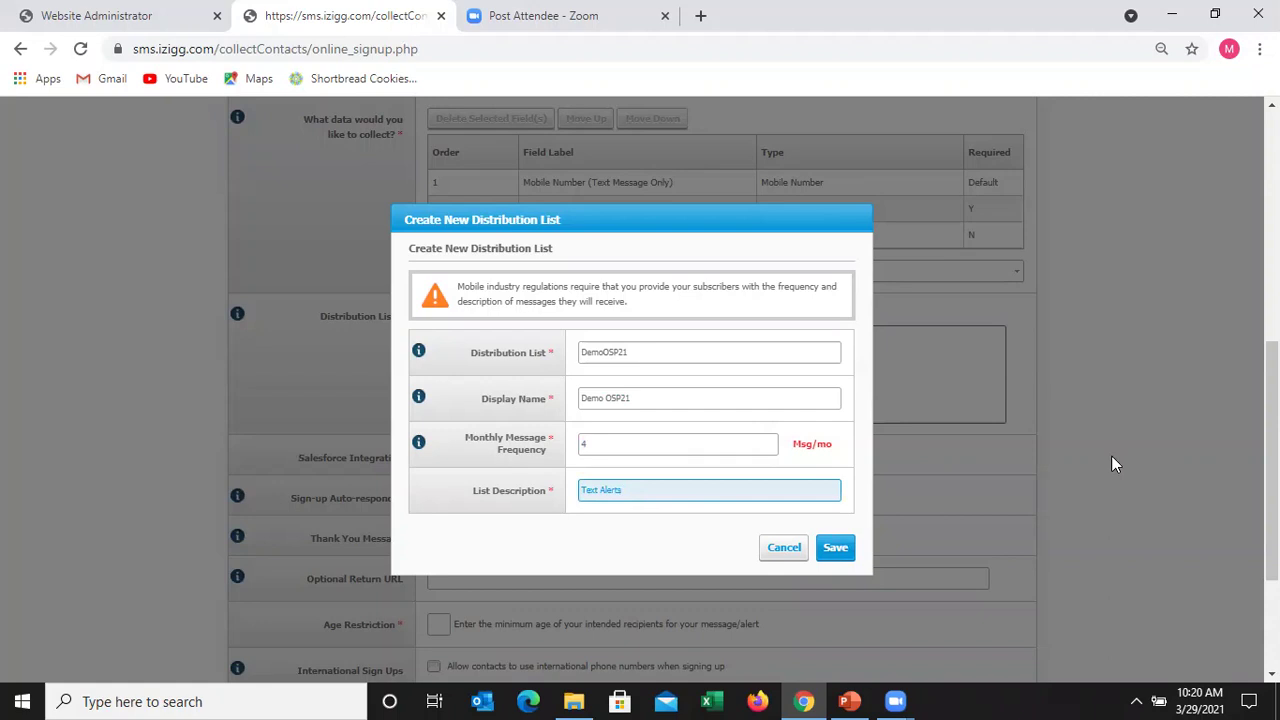
pyautogui.press('Return')
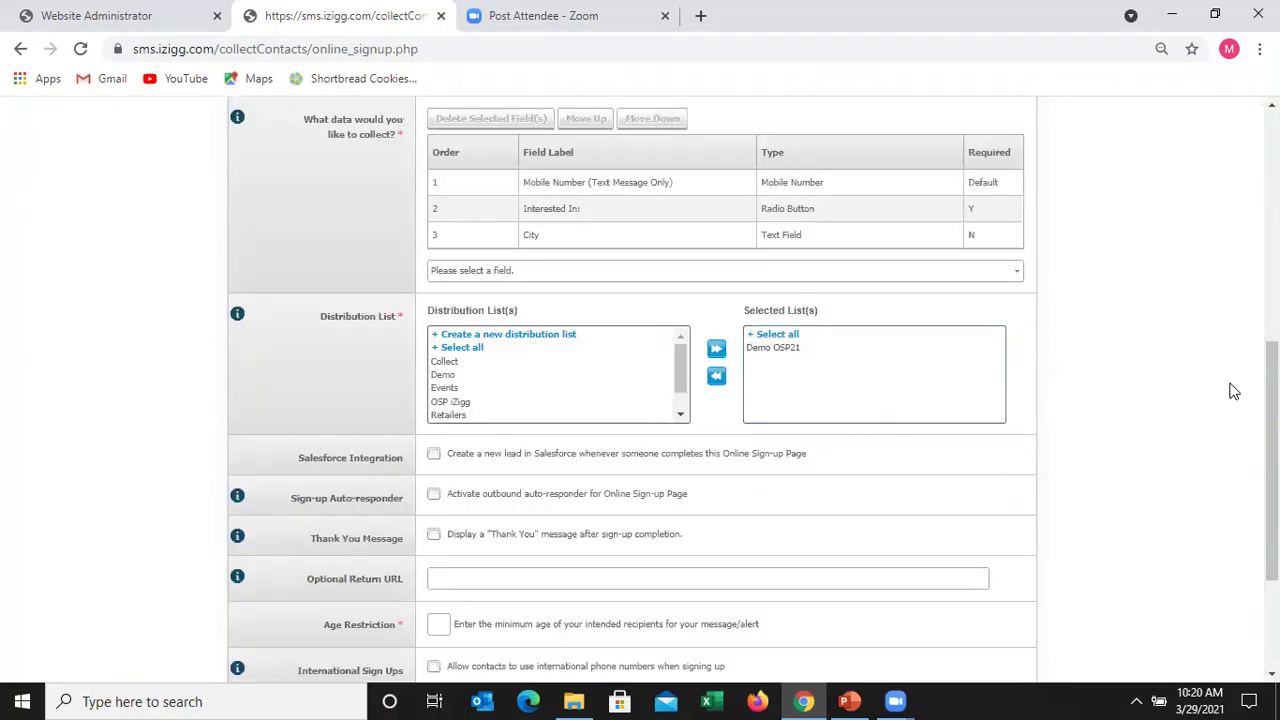
pyautogui.scroll(-2, 1272, 460)
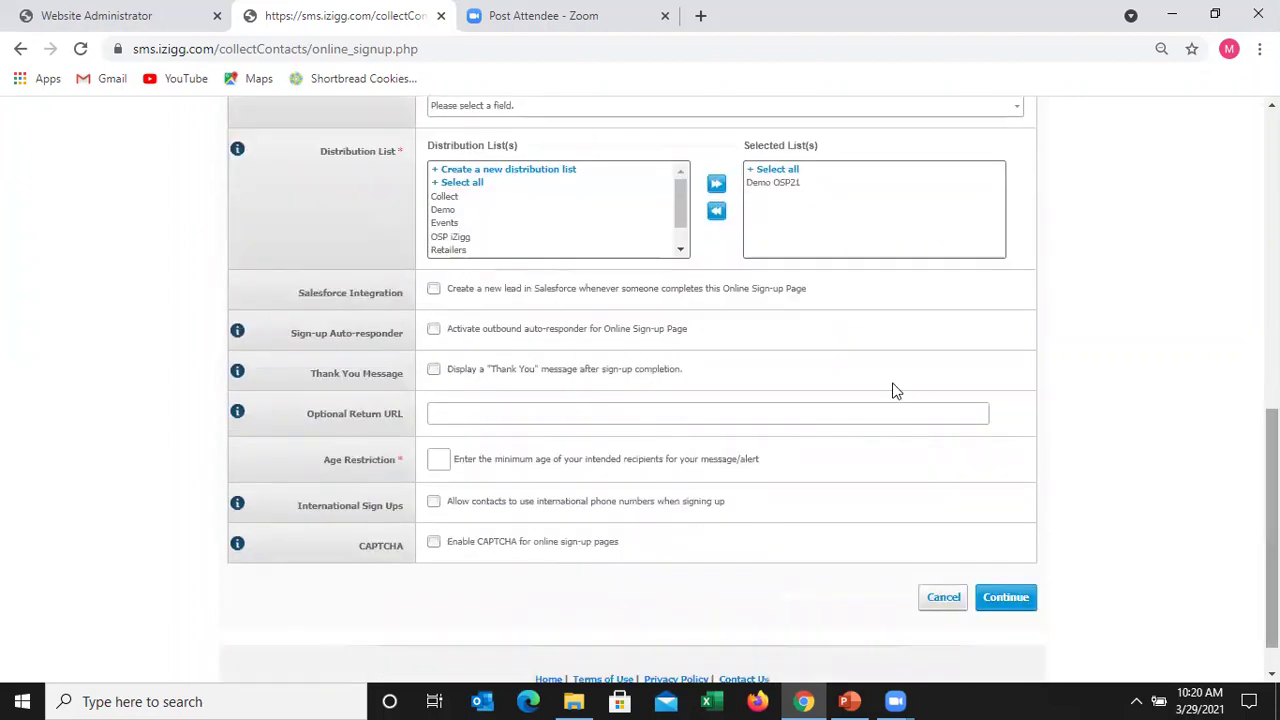
pyautogui.click(433, 369)
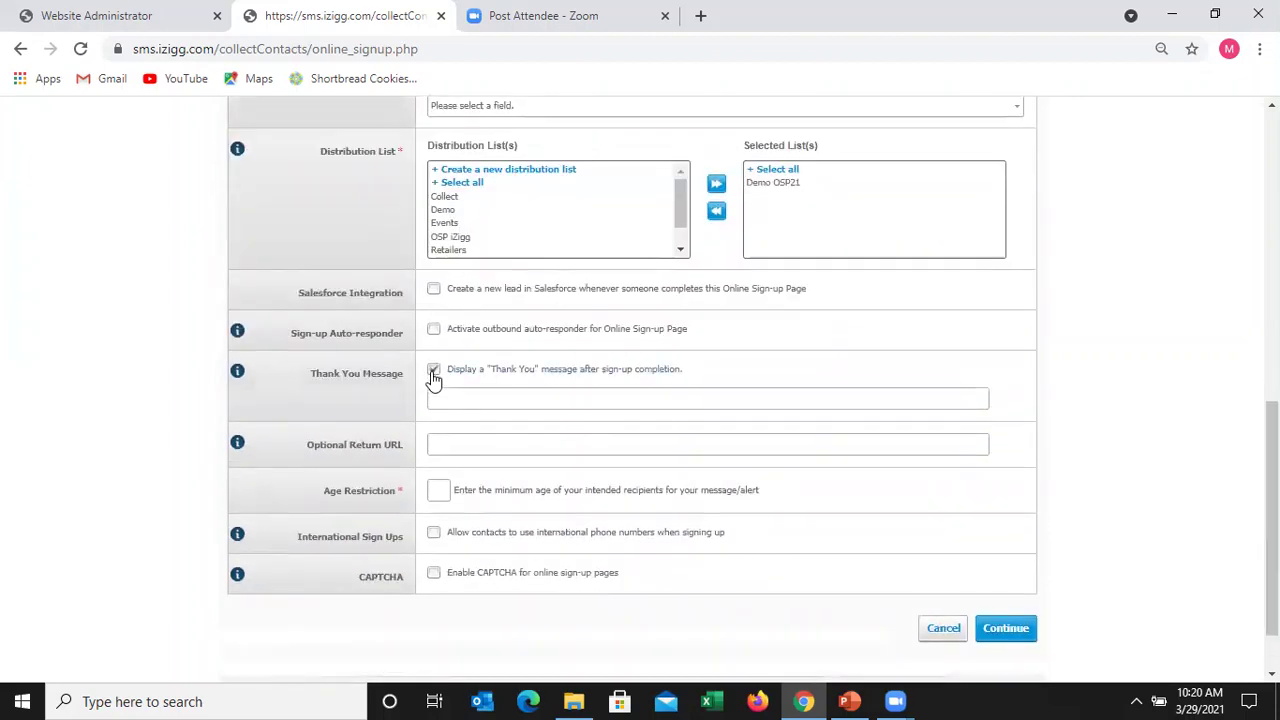
pyautogui.click(445, 398)
pyautogui.write('Thank')
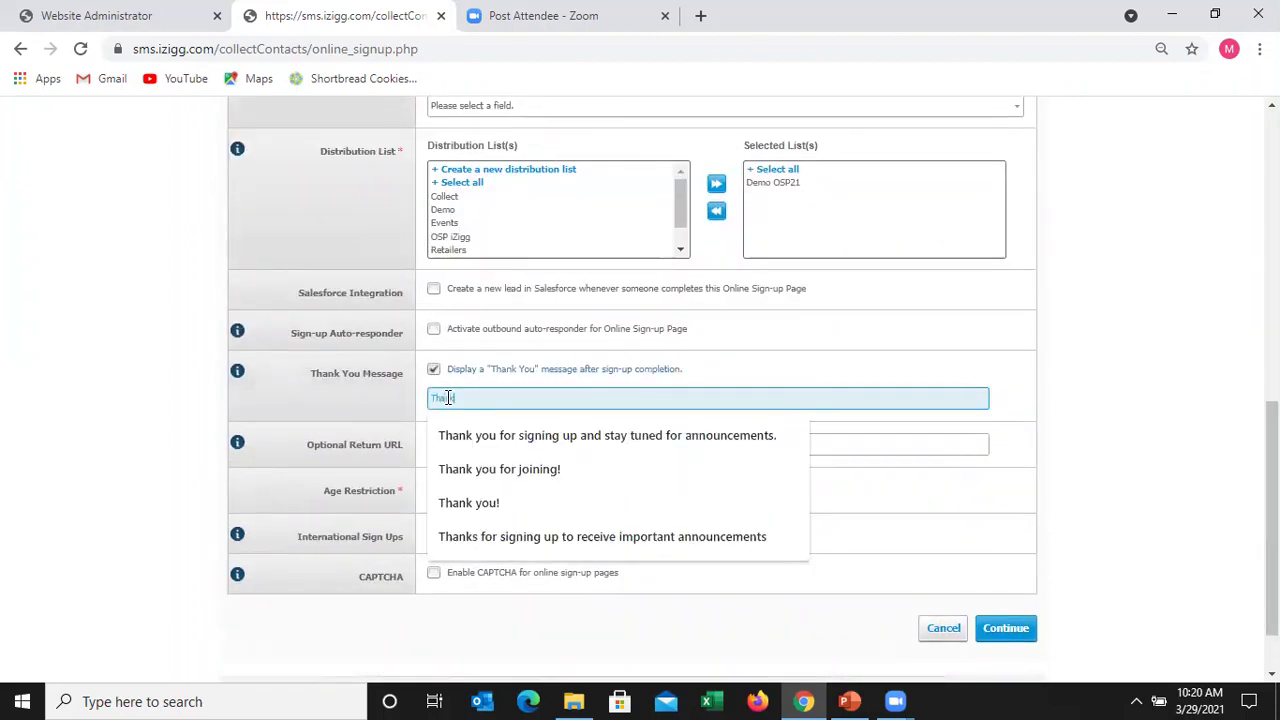
pyautogui.write(' you for sign')
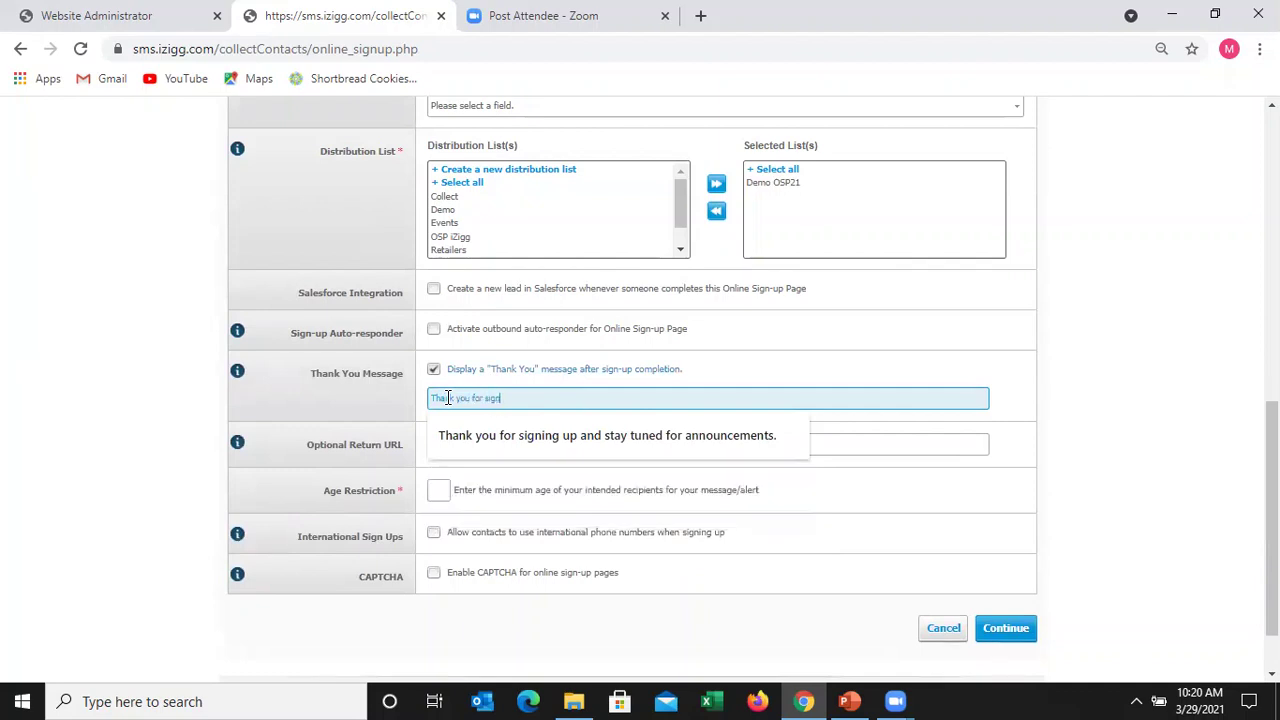
pyautogui.write('ing up for ou')
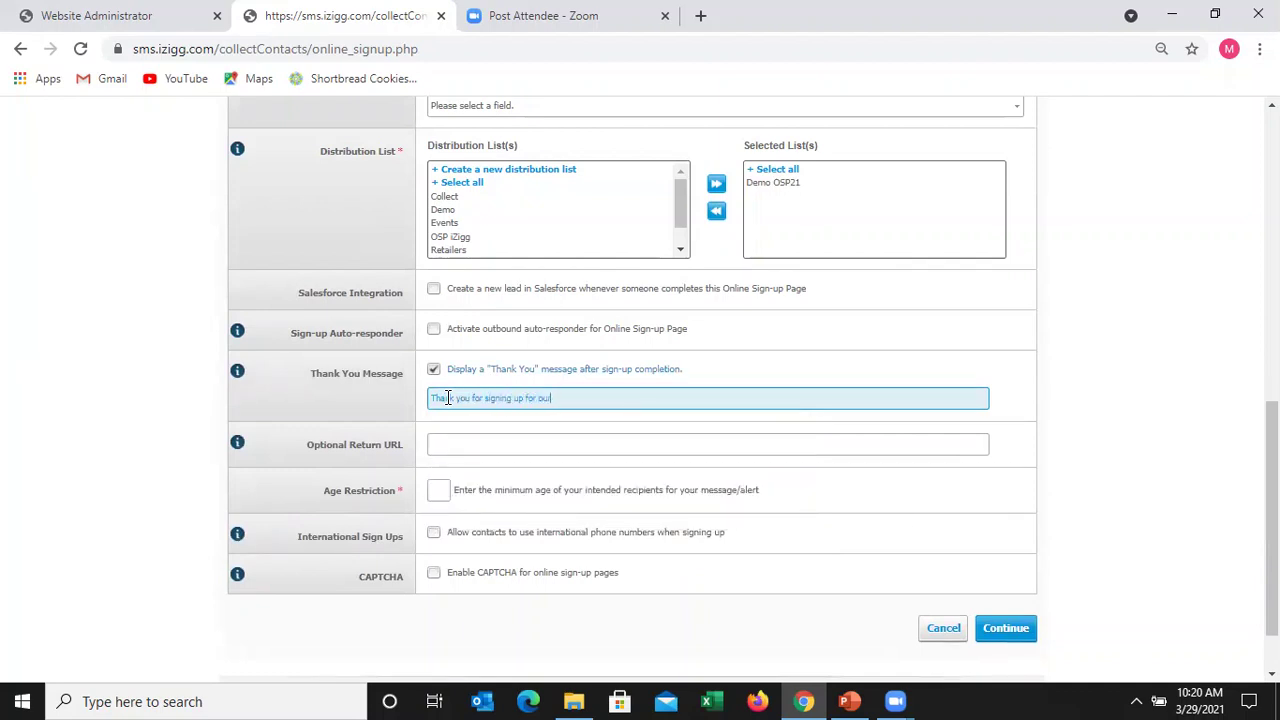
pyautogui.write('r Mobile Alert Platform!')
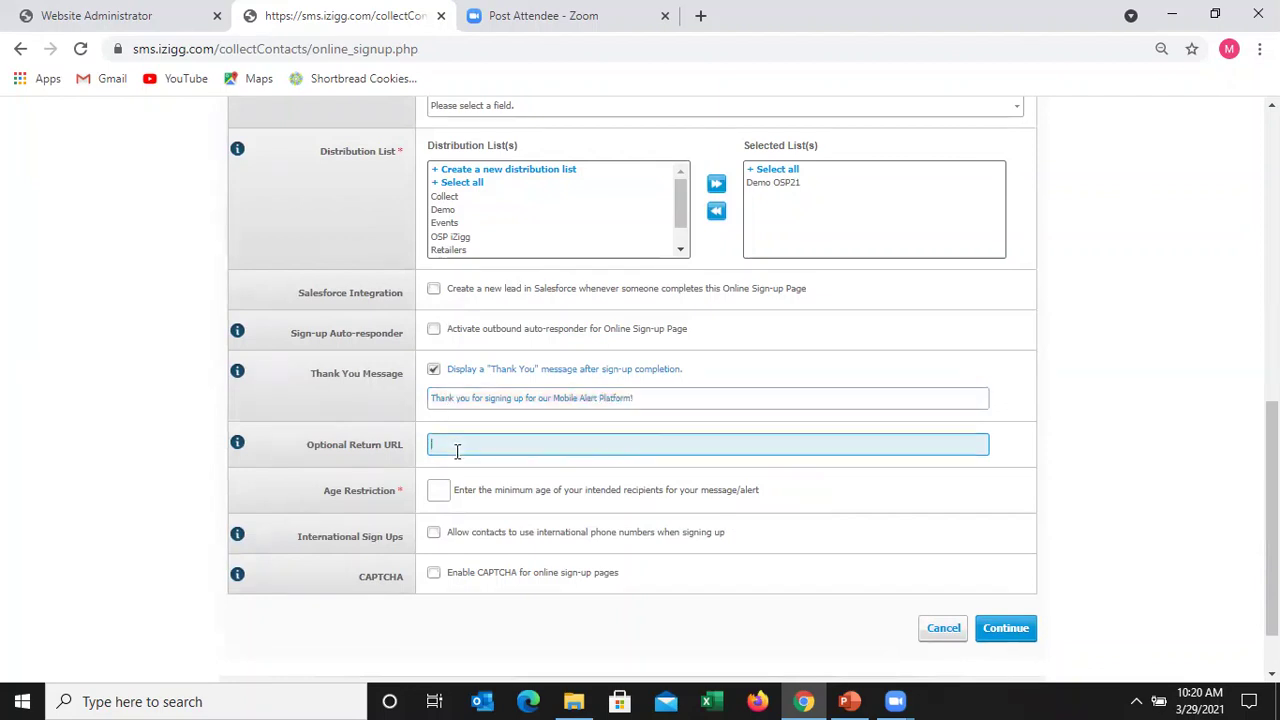
pyautogui.click(457, 451)
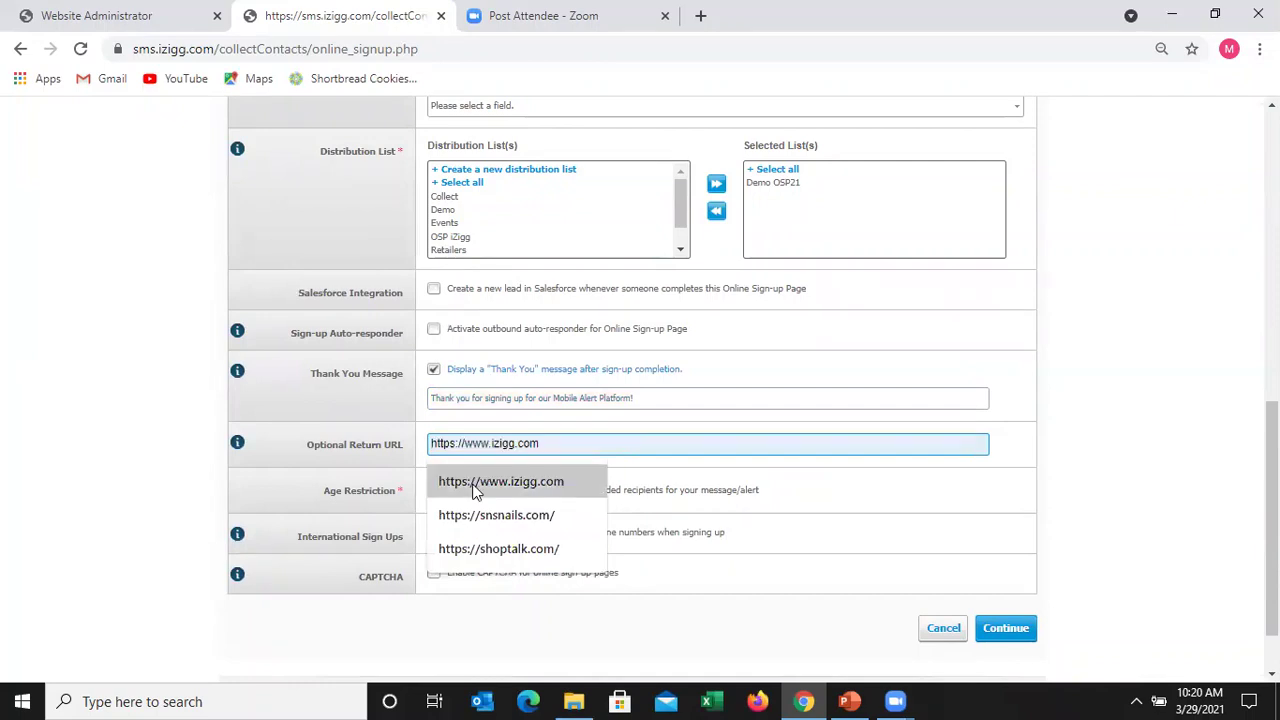
pyautogui.click(474, 486)
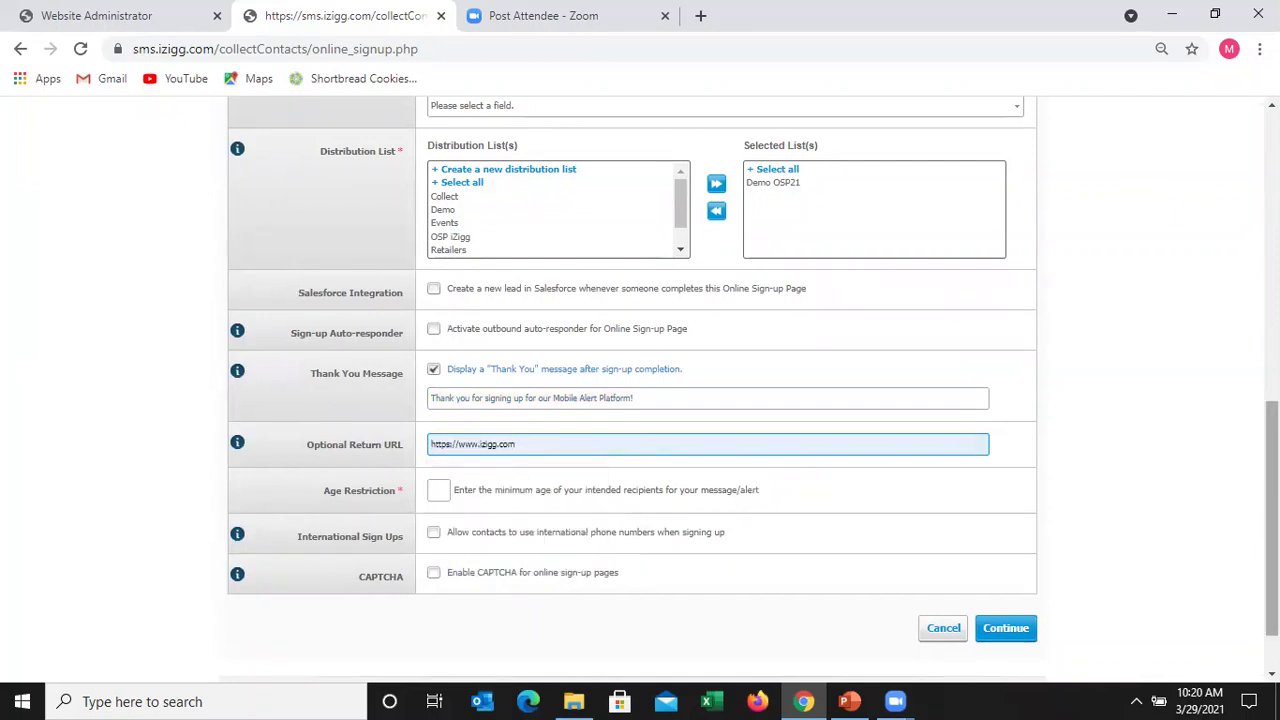
# - Set the sign-up page's Age Restriction to 18
pyautogui.scroll(-1, 1128, 422)
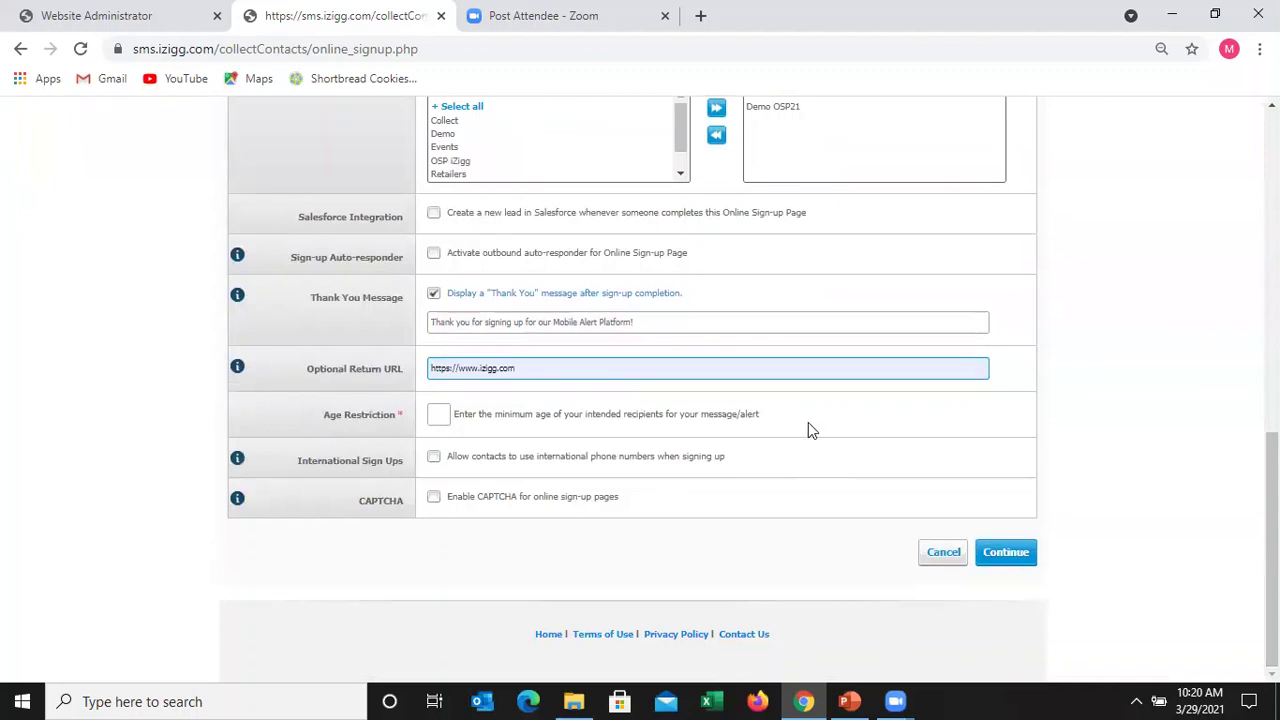
pyautogui.click(442, 414)
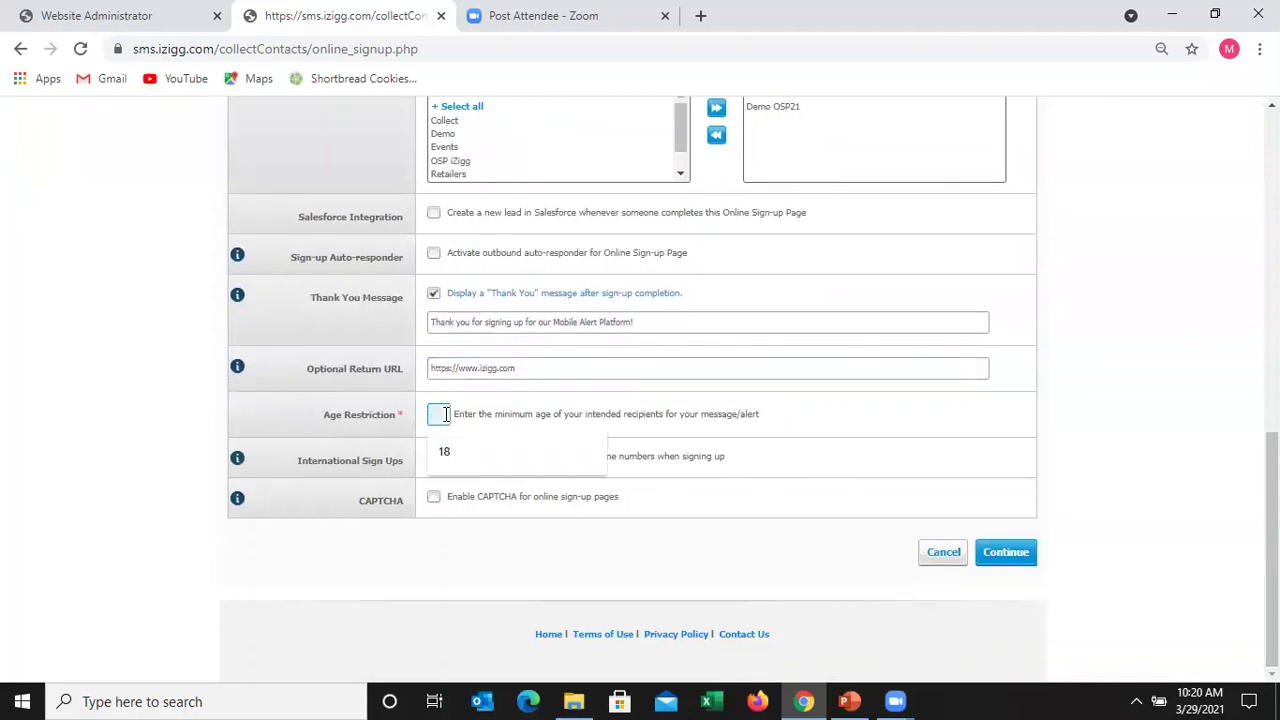
pyautogui.write('18')
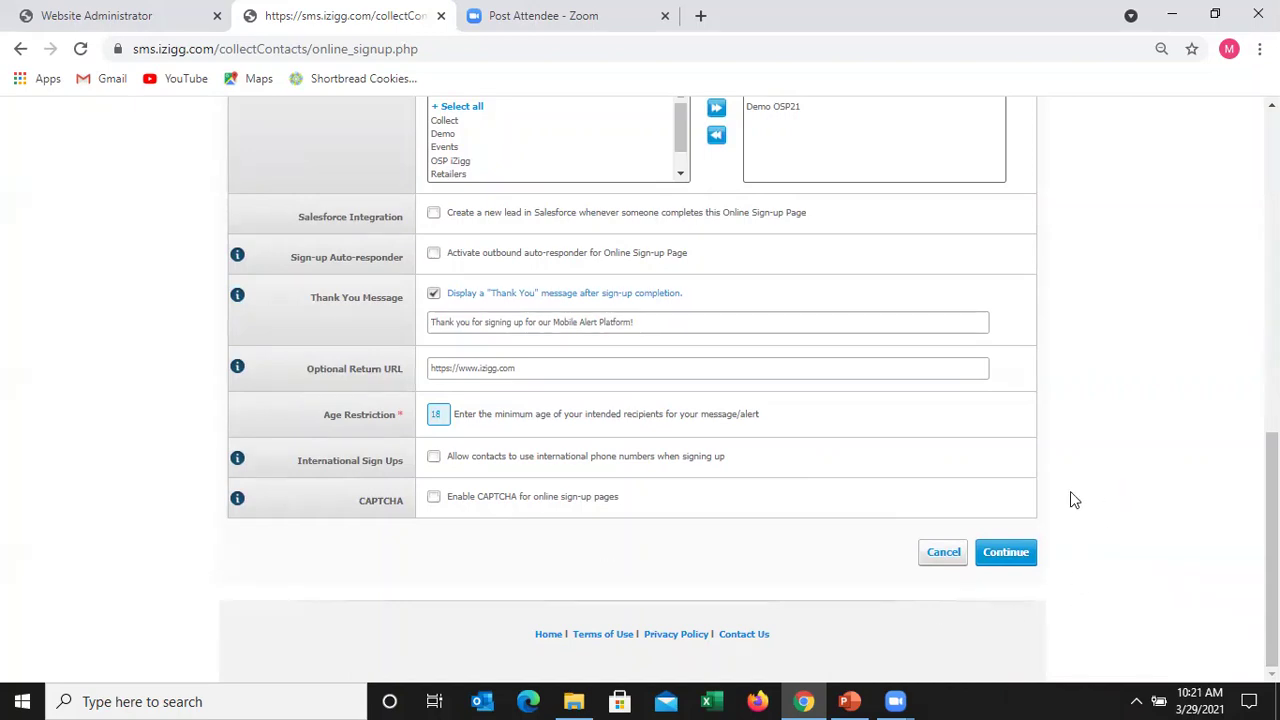
# - Save the DEMO OSP2021 settings with Continue and look over its customization page
pyautogui.click(1127, 444)
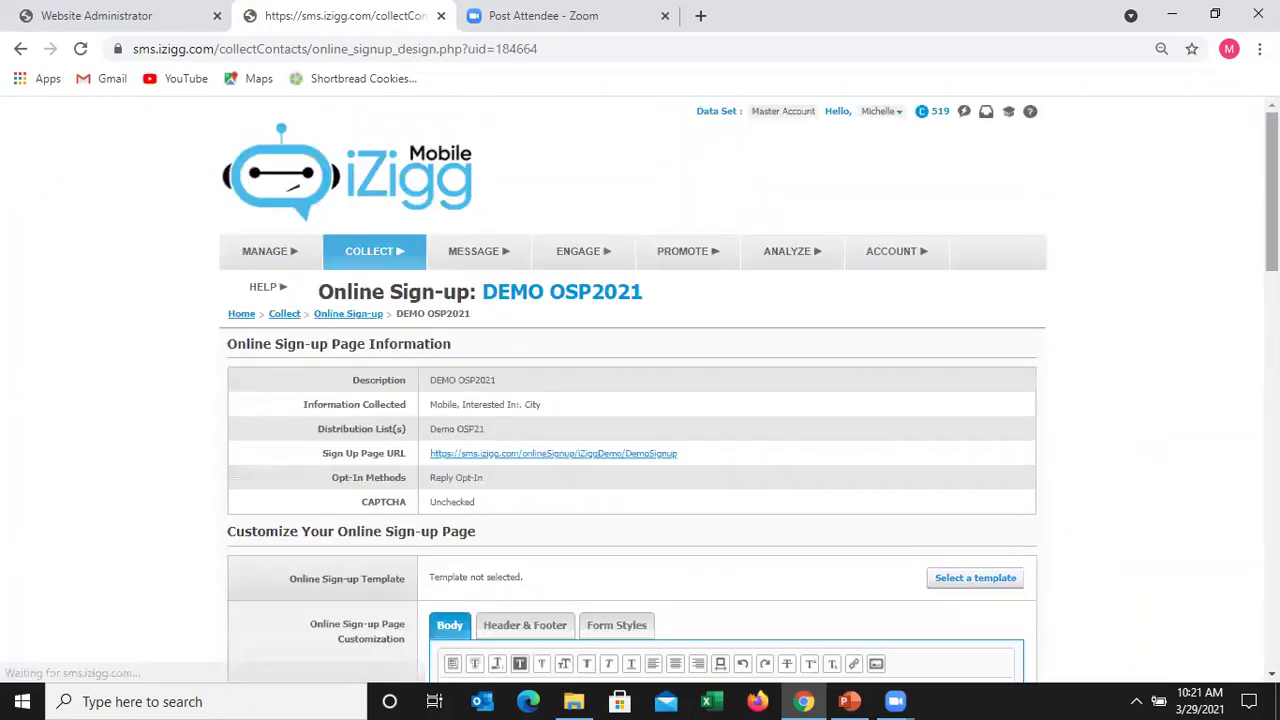
pyautogui.scroll(-5, 1144, 365)
pyautogui.scroll(2, 1144, 365)
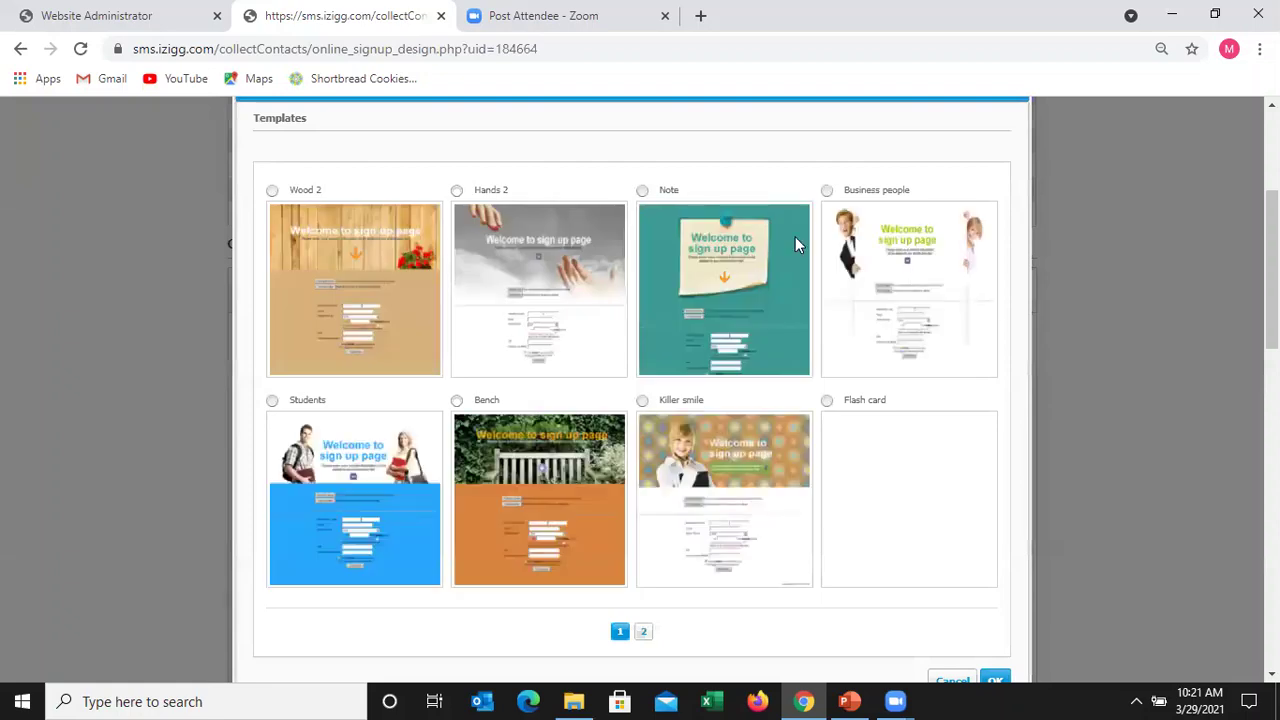
# - Apply the Note template so its 'Welcome to sign up page' design fills the body
pyautogui.click(643, 191)
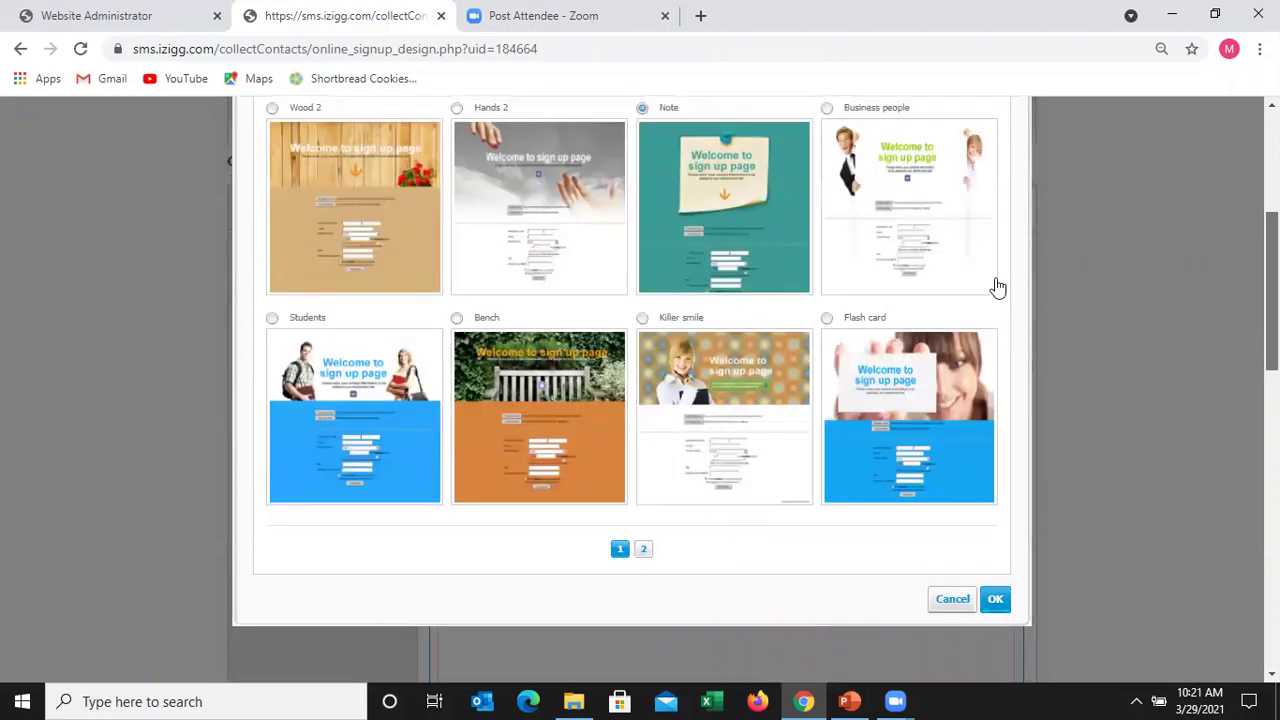
pyautogui.scroll(-3, 997, 286)
pyautogui.click(995, 284)
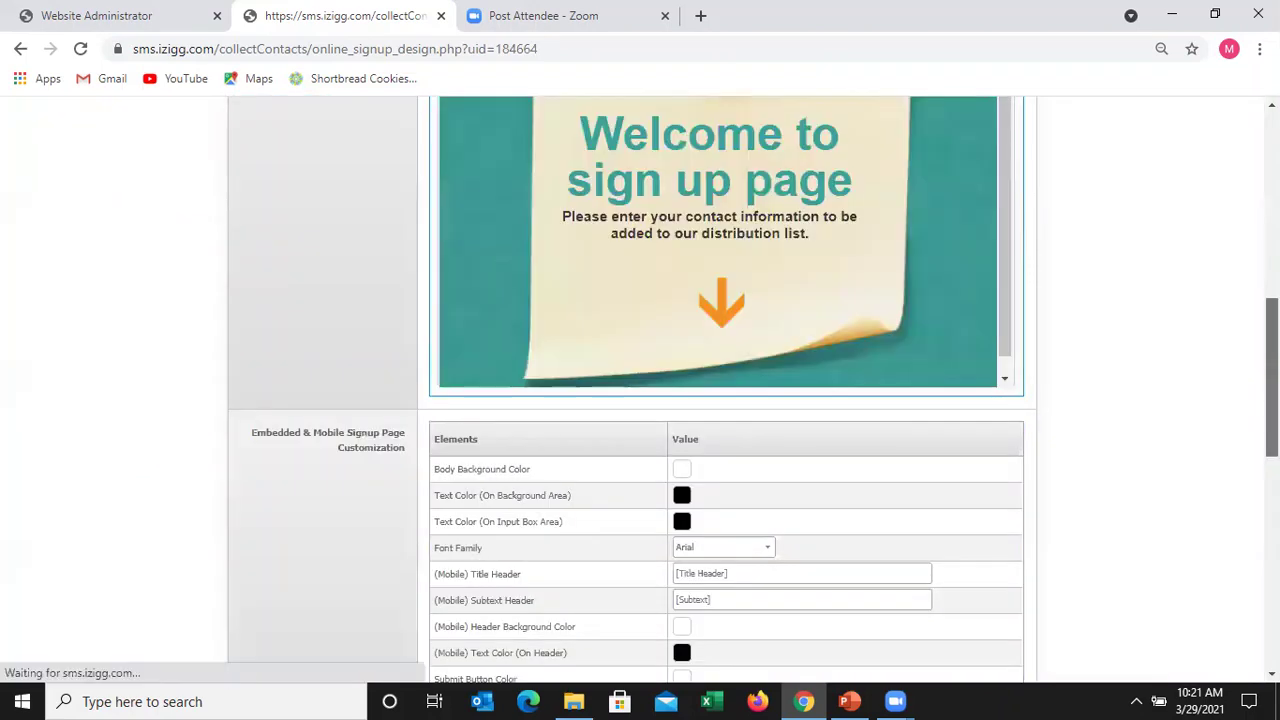
pyautogui.scroll(1, 989, 384)
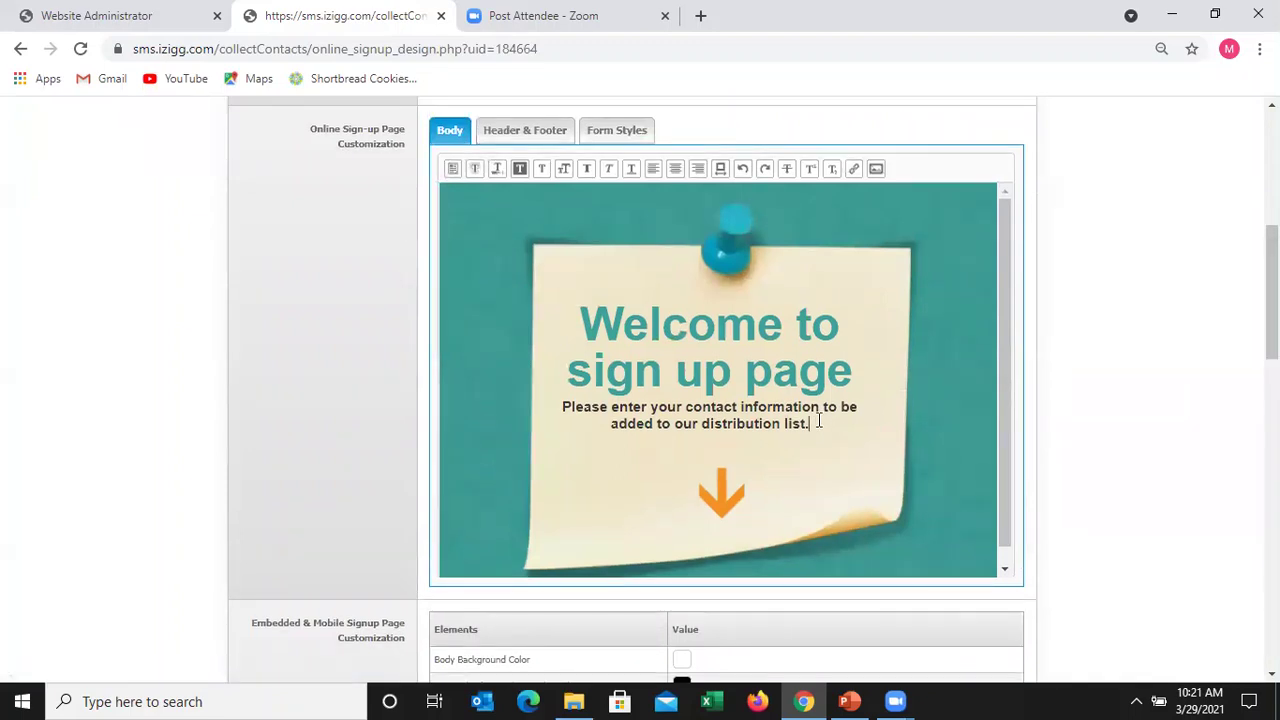
# - Correct the Body text so it ends with 'distribution list.'
pyautogui.click(818, 421)
pyautogui.press('BackSpace')
pyautogui.press('BackSpace')
pyautogui.press('BackSpace')
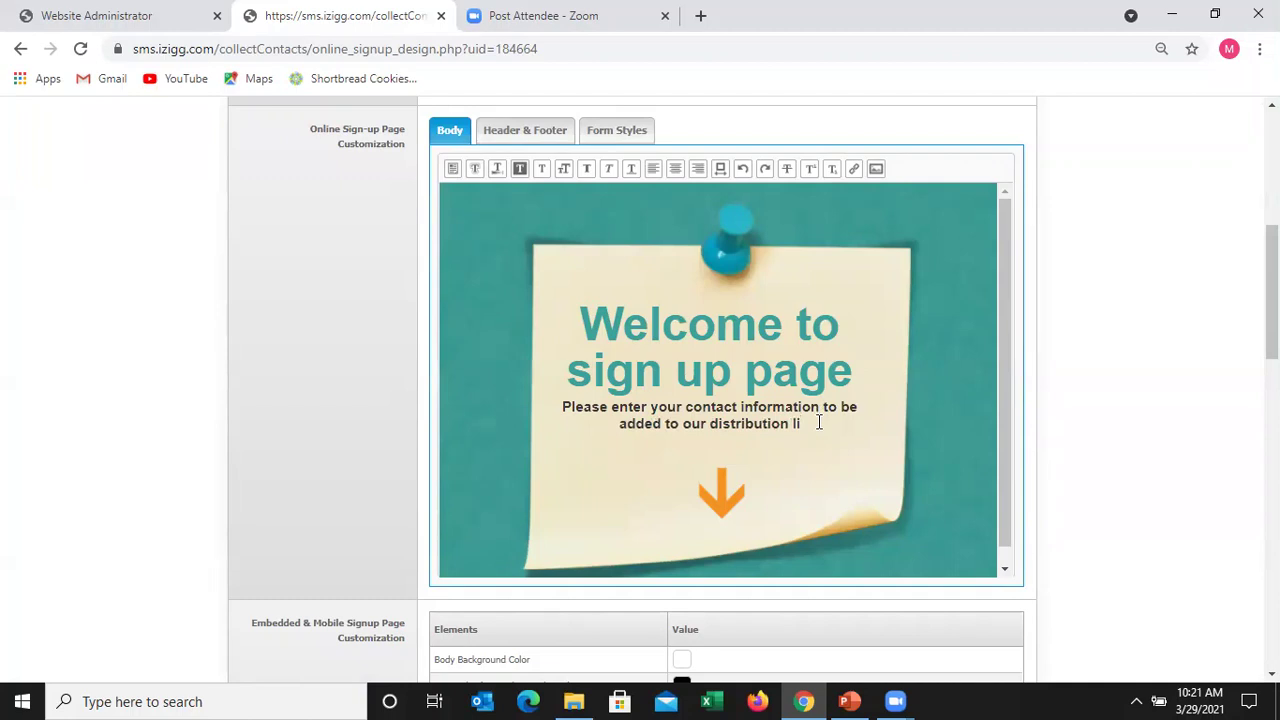
pyautogui.write('t')
pyautogui.press('BackSpace')
pyautogui.write('st.')
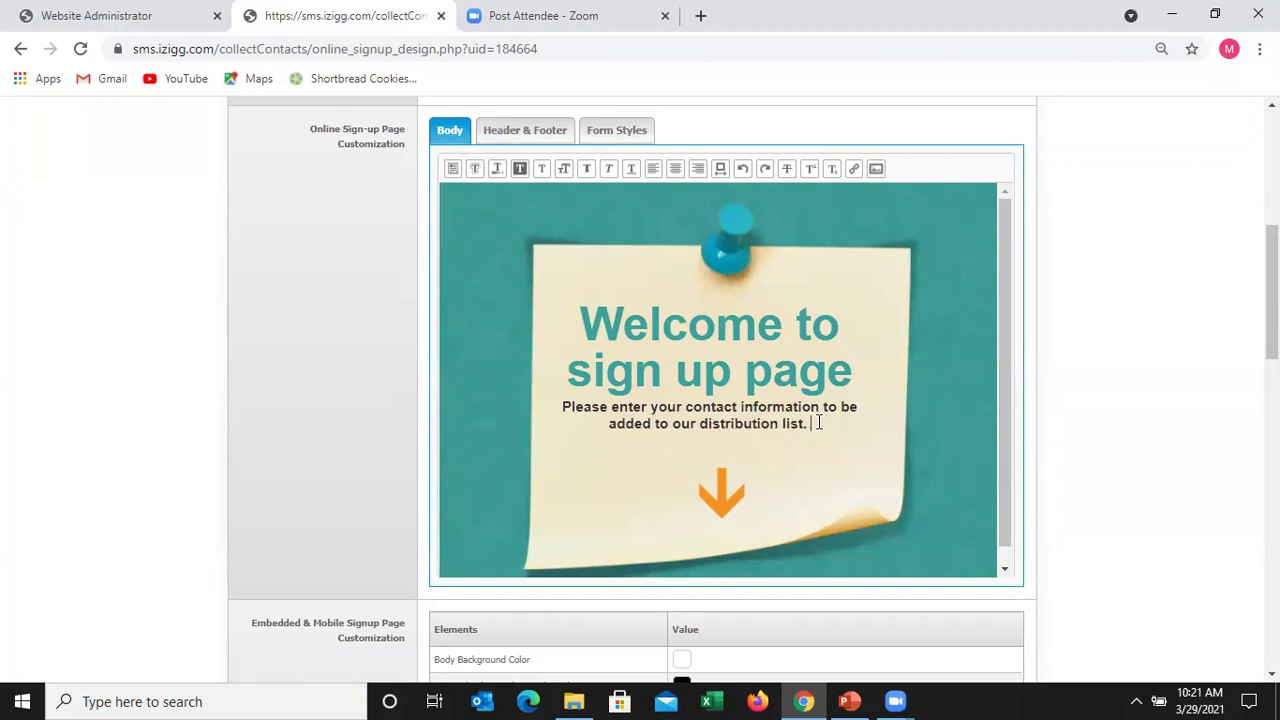
# - Set the Body Background Color to teal
pyautogui.scroll(-3, 654, 389)
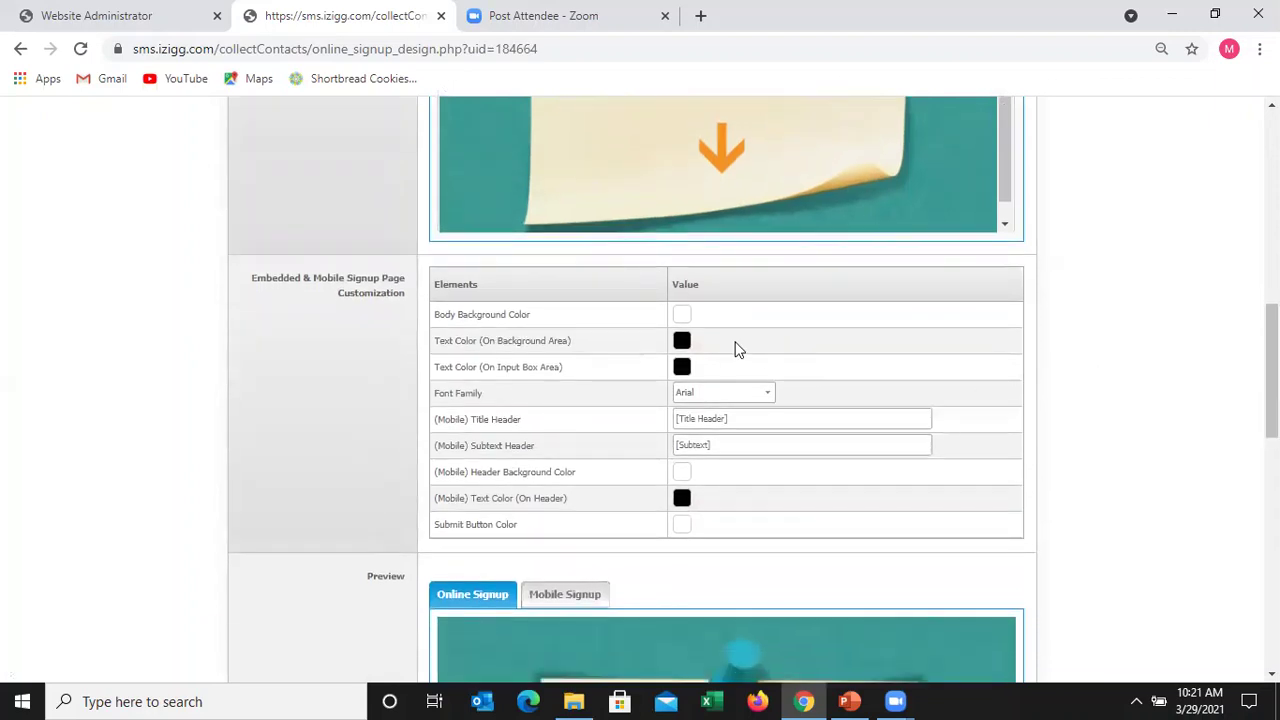
pyautogui.click(681, 316)
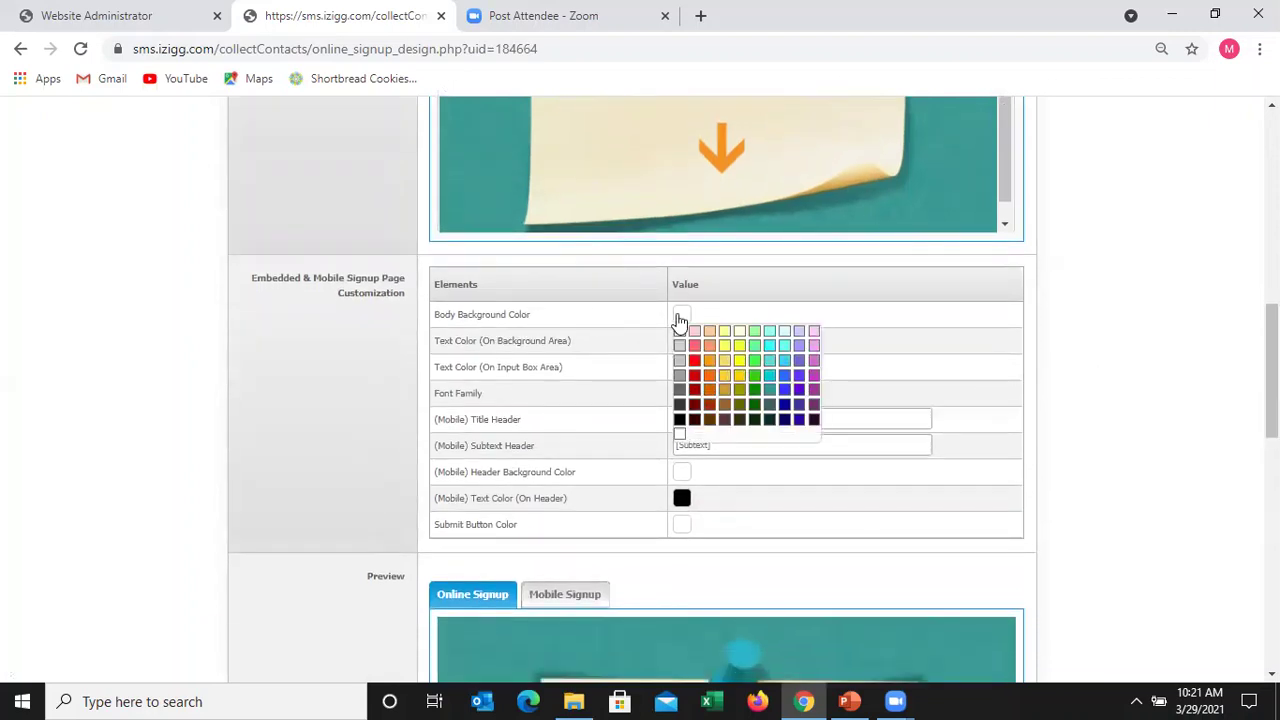
pyautogui.click(769, 390)
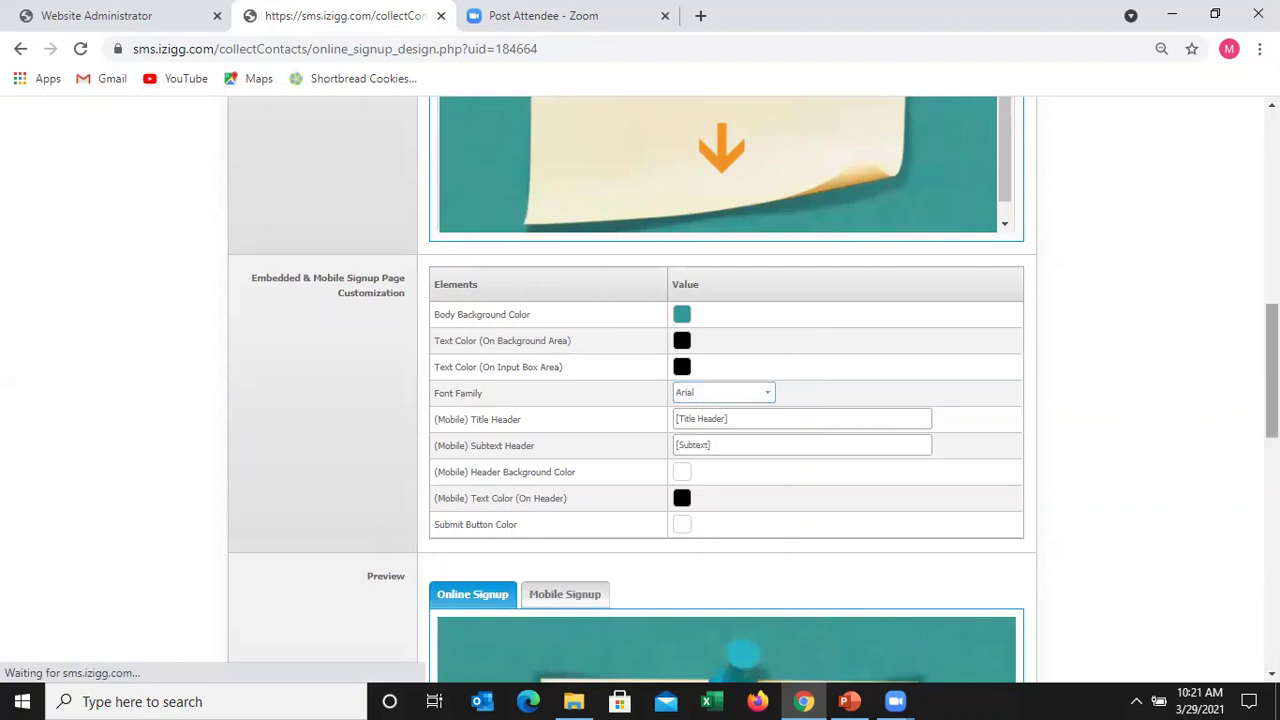
# - Preview the Mobile Signup and Online Signup versions, then submit the DEMO OSP2021 page for approval
pyautogui.scroll(-3, 558, 290)
pyautogui.scroll(-1, 486, 286)
pyautogui.click(564, 287)
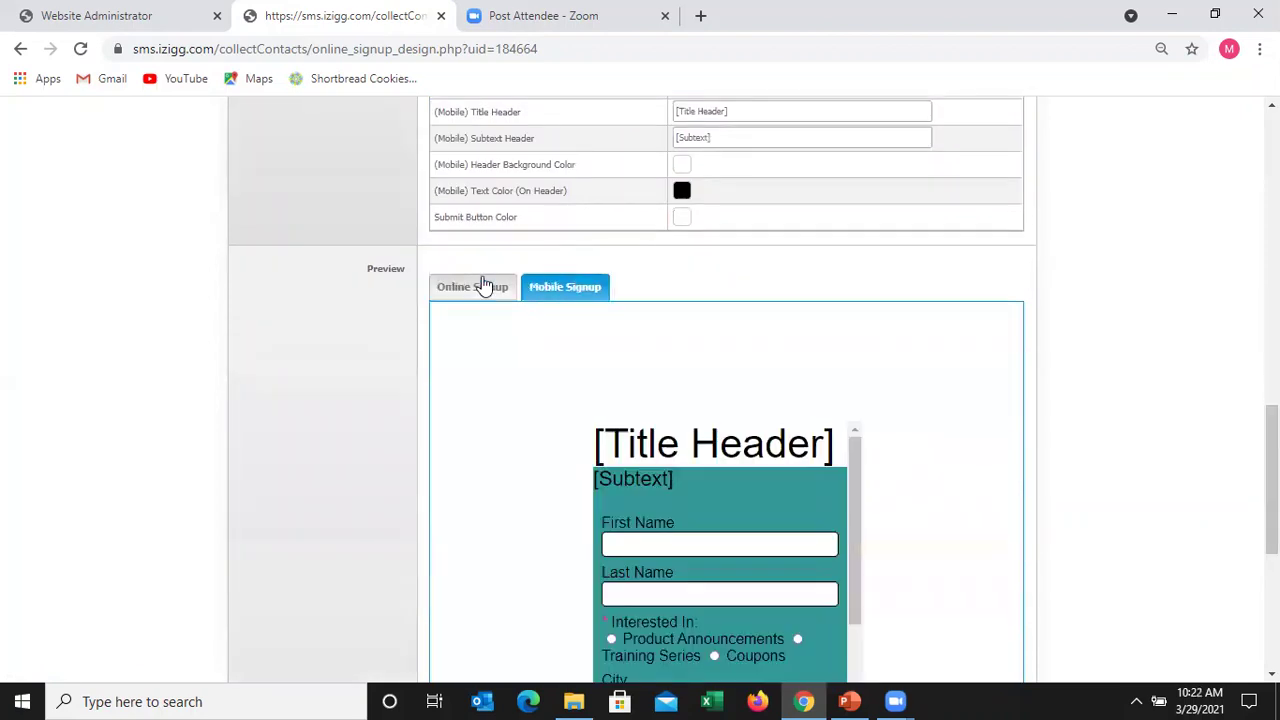
pyautogui.click(483, 286)
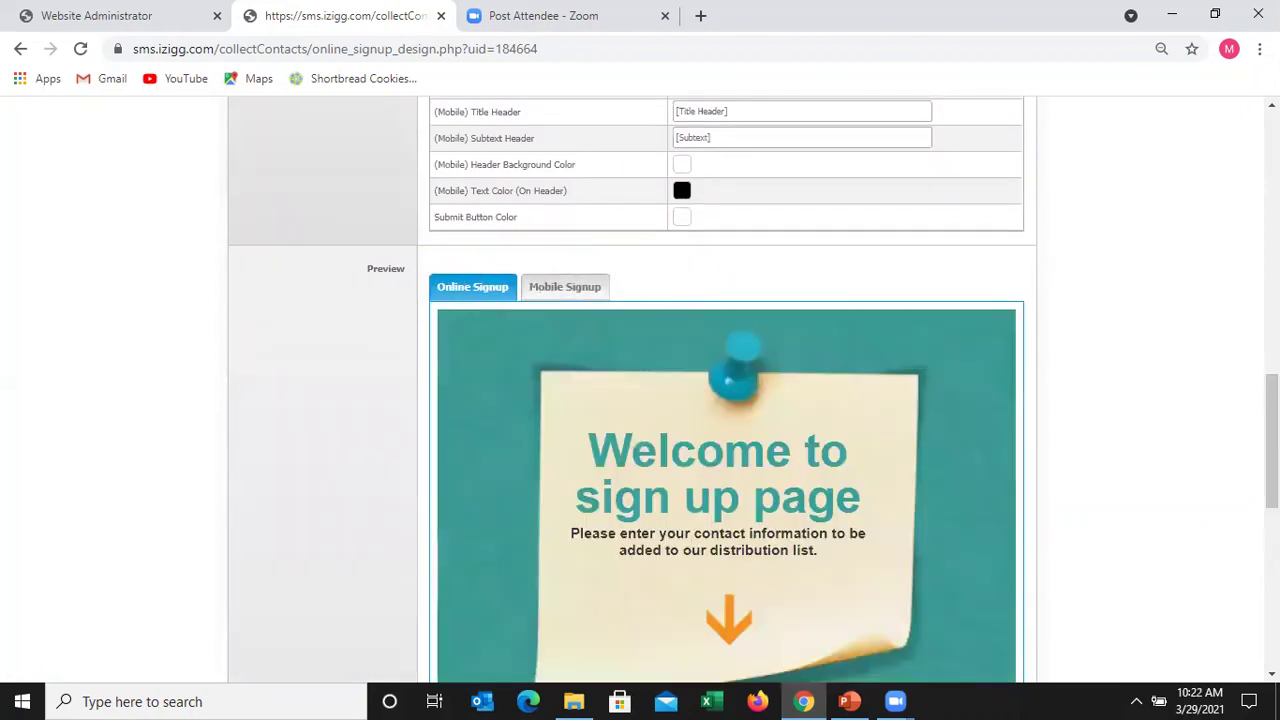
pyautogui.scroll(-3, 1076, 488)
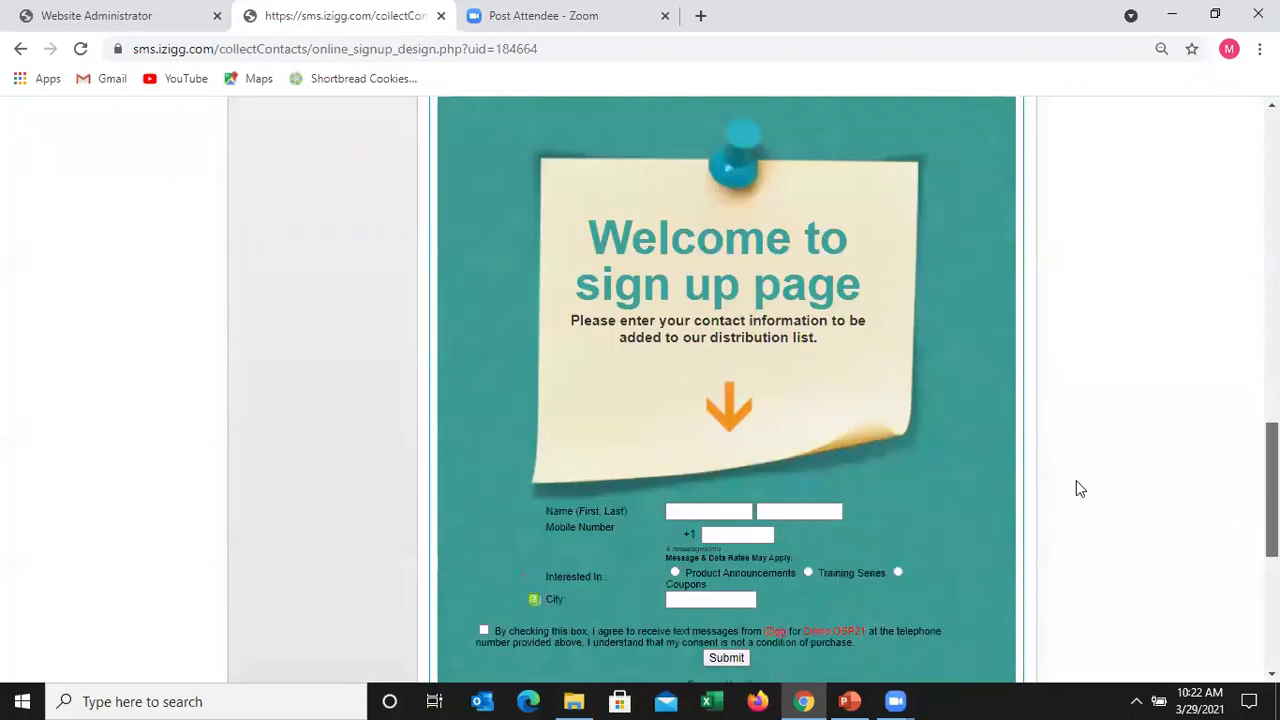
pyautogui.scroll(-1, 1076, 488)
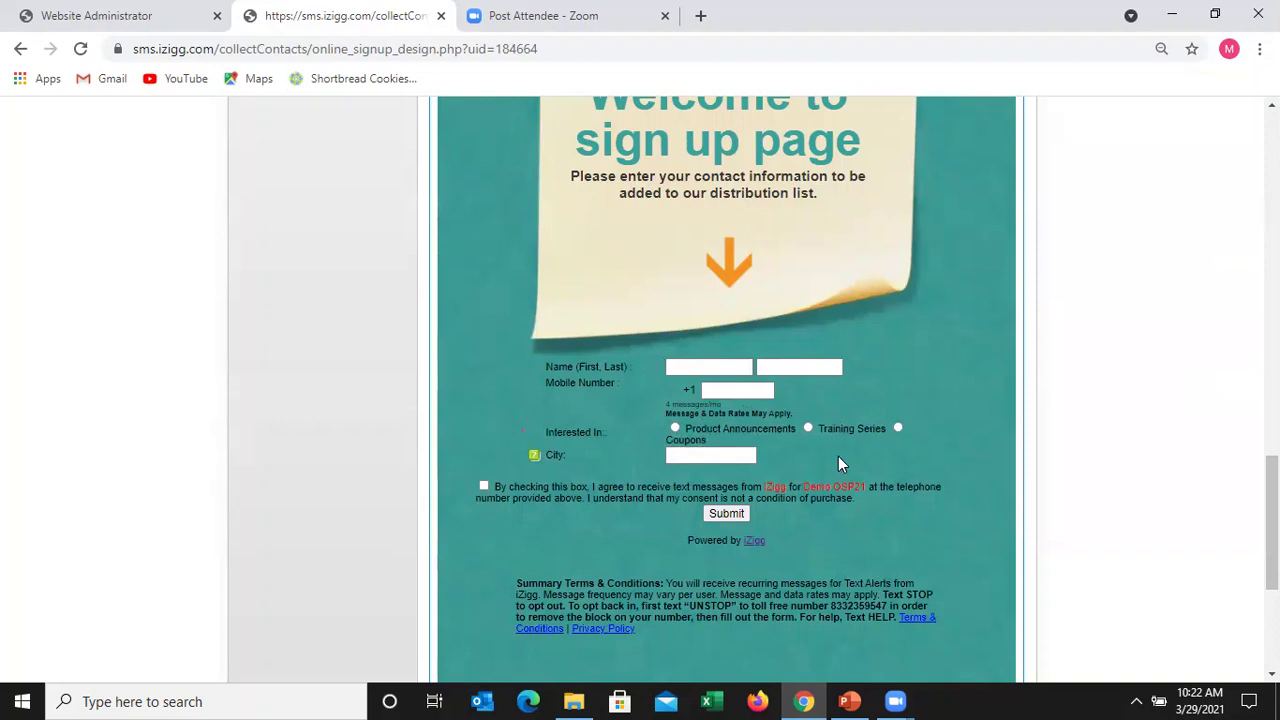
pyautogui.moveTo(1271, 522); pyautogui.dragTo(1271, 526)
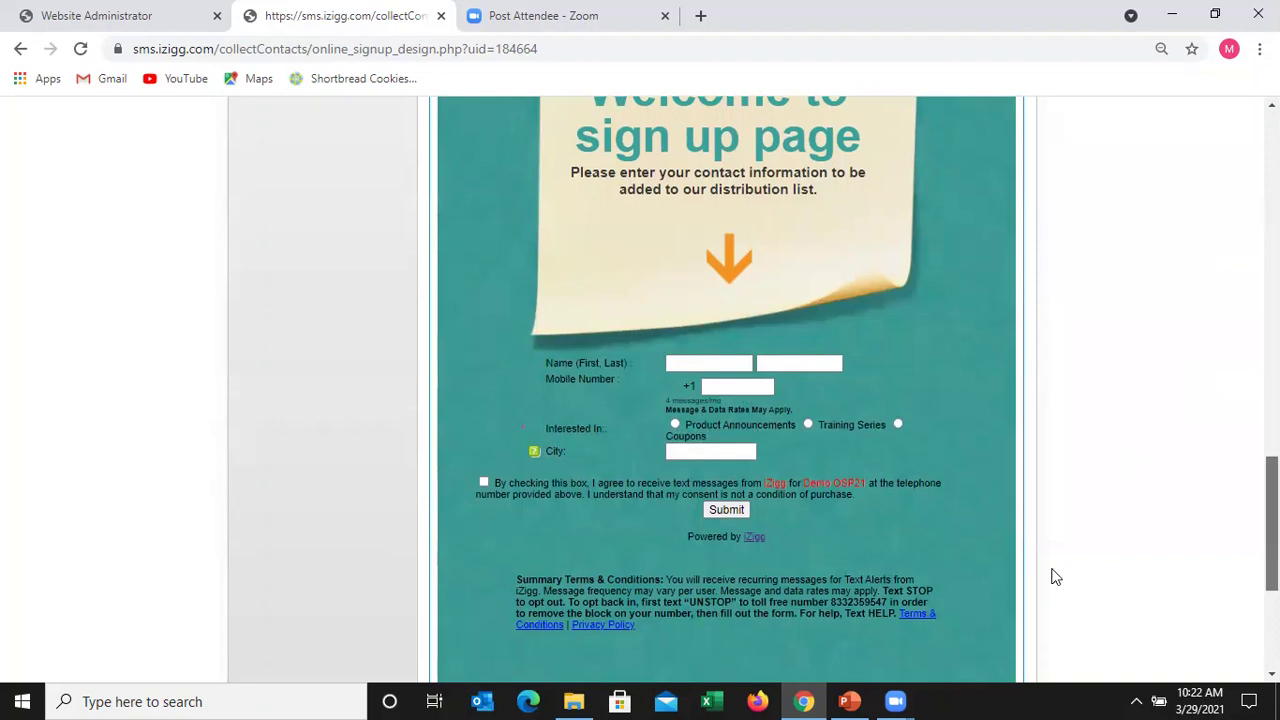
pyautogui.scroll(-3, 988, 618)
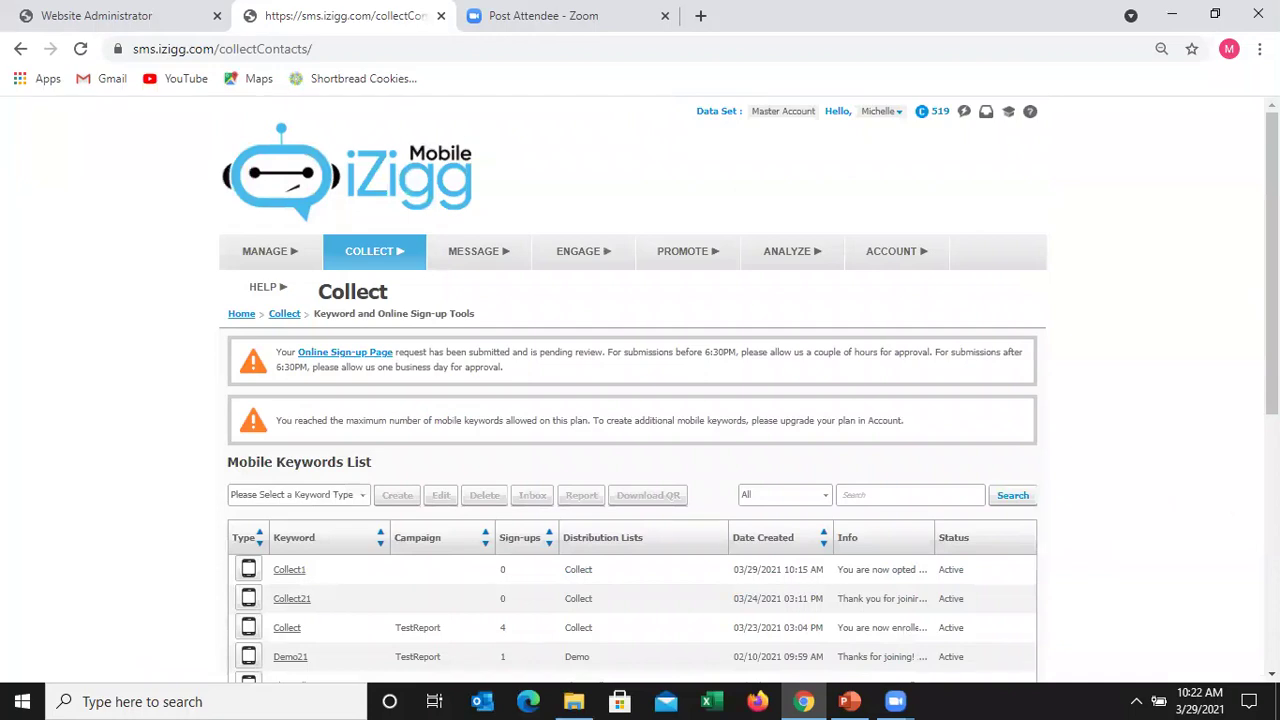
pyautogui.scroll(-1, 620, 483)
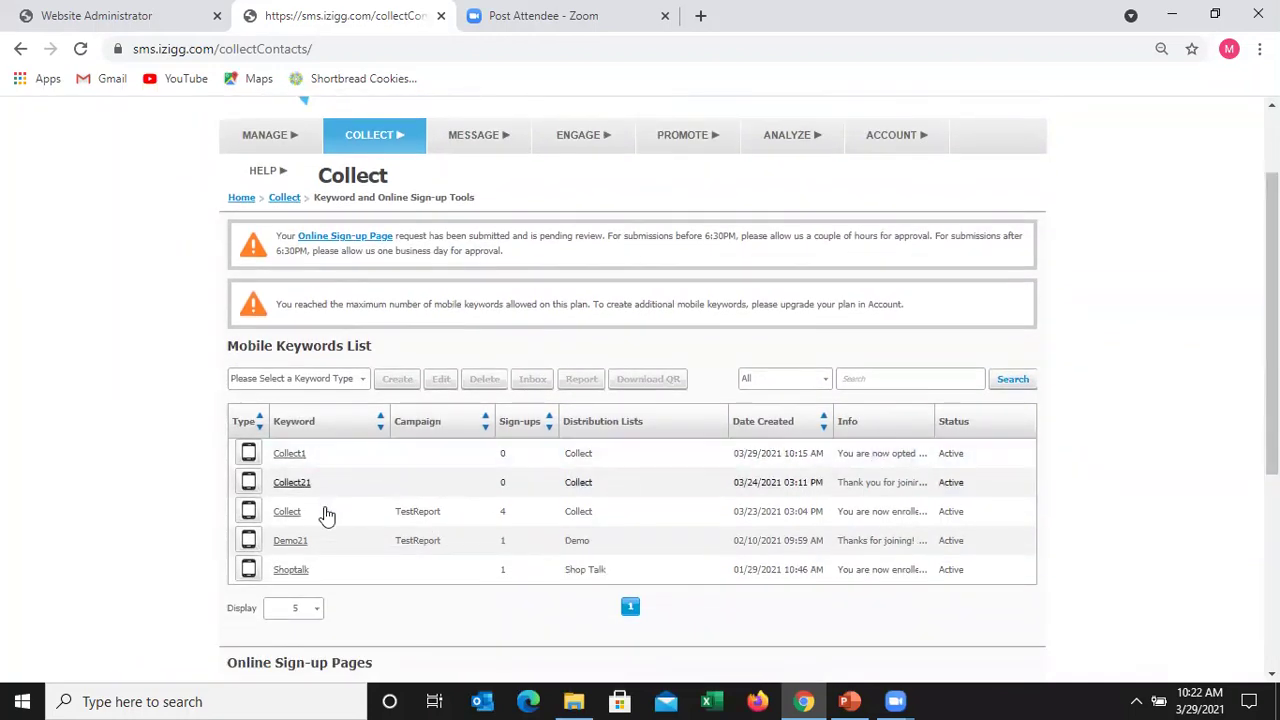
pyautogui.click(326, 515)
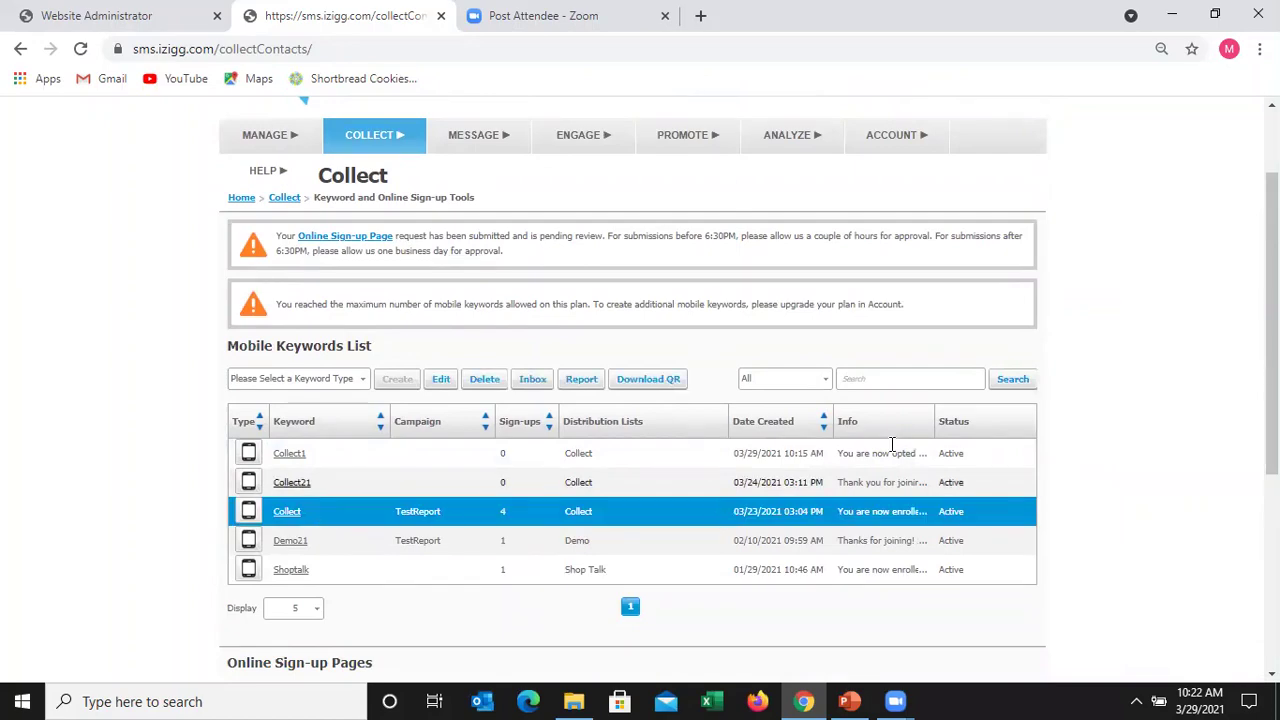
pyautogui.scroll(-1, 1271, 355)
pyautogui.scroll(-4, 403, 577)
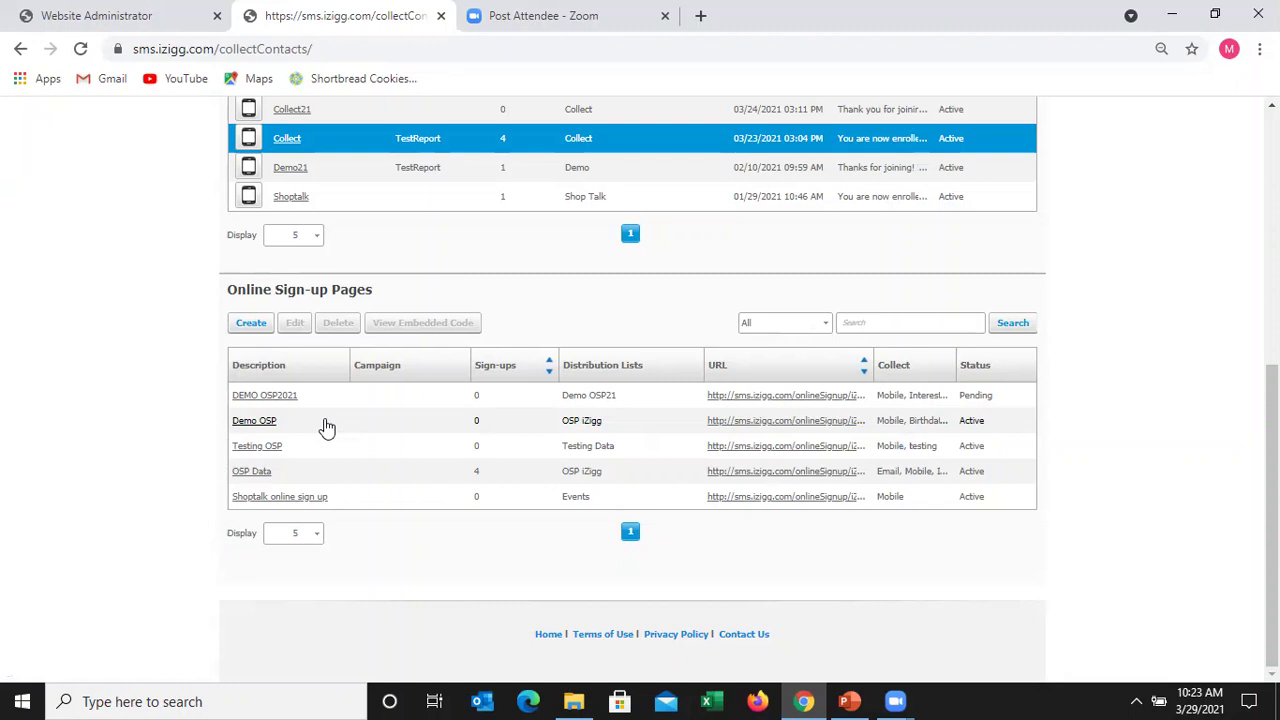
# - Open the Demo OSP sign-up page and enter the test contact's first name, last name and mobile number
pyautogui.click(779, 424)
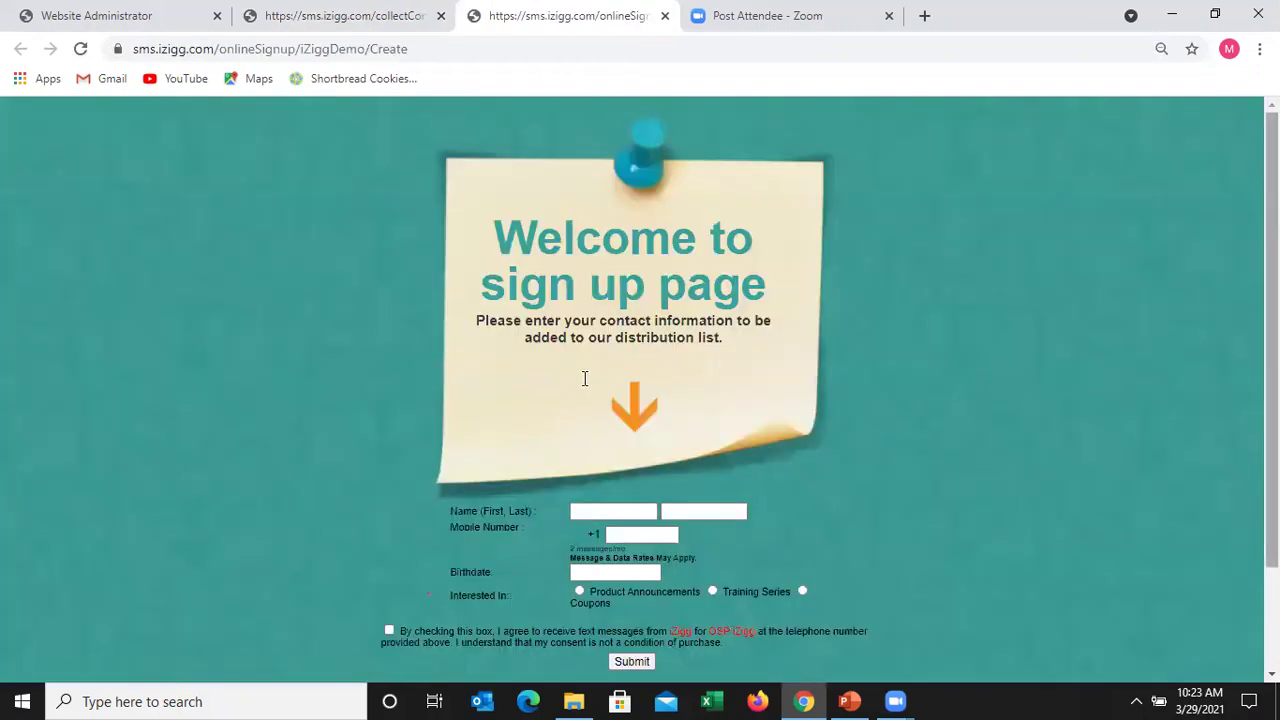
pyautogui.scroll(-2, 586, 381)
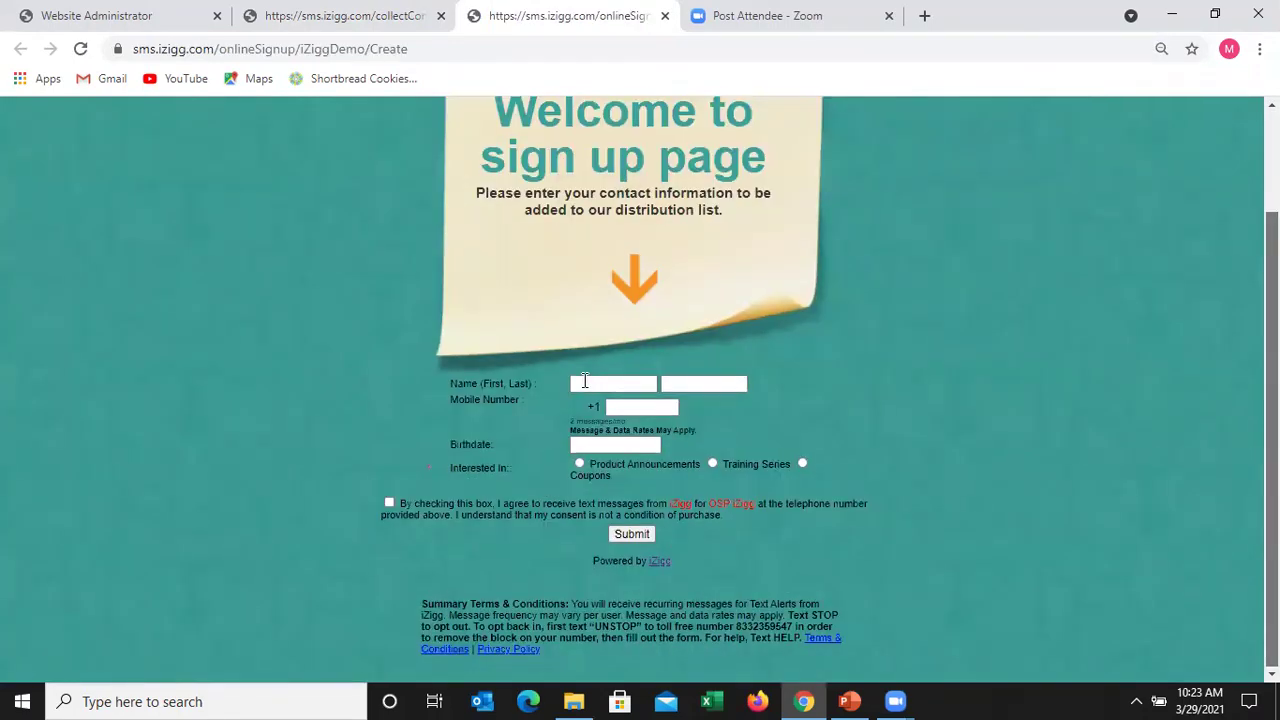
pyautogui.click(585, 381)
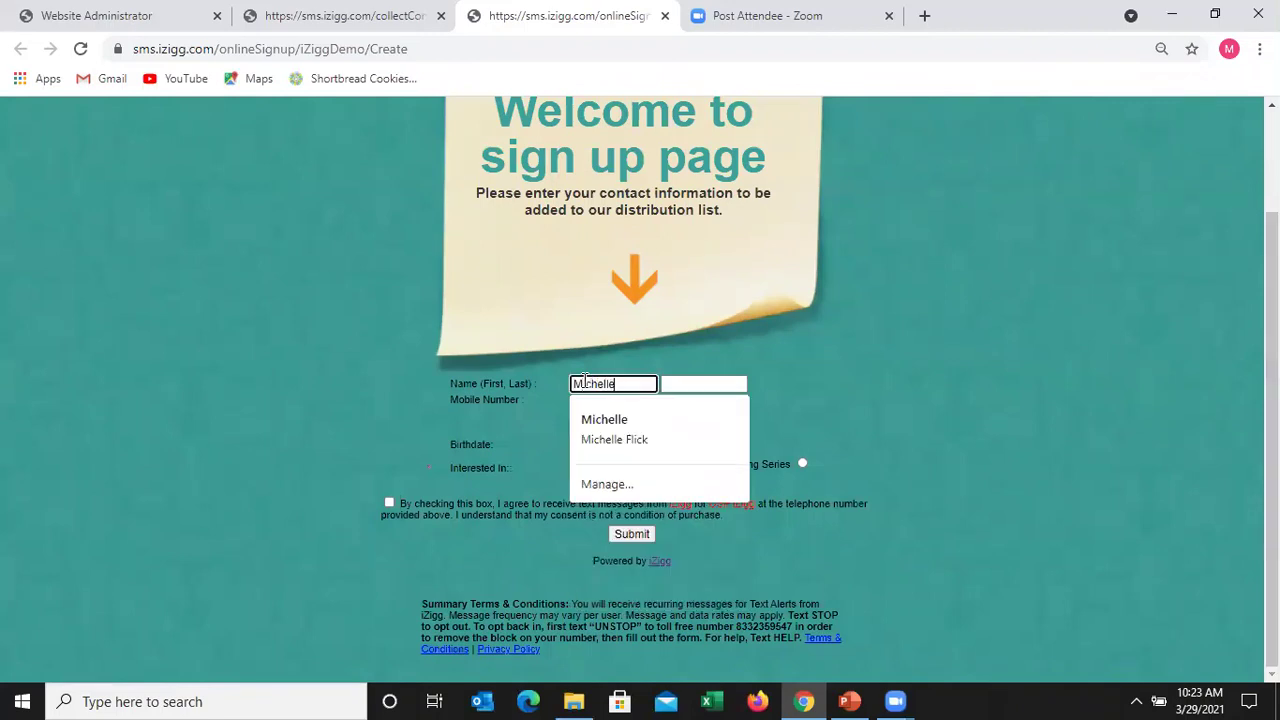
pyautogui.press('Tab')
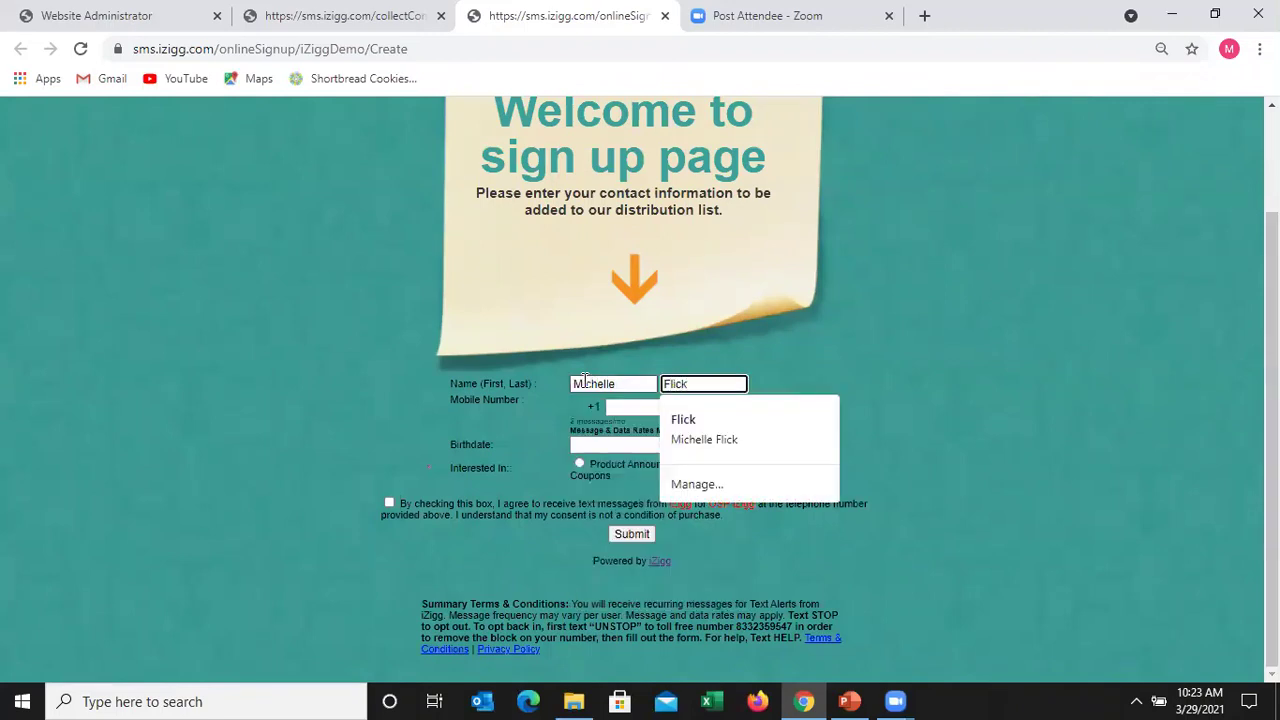
pyautogui.press('Tab')
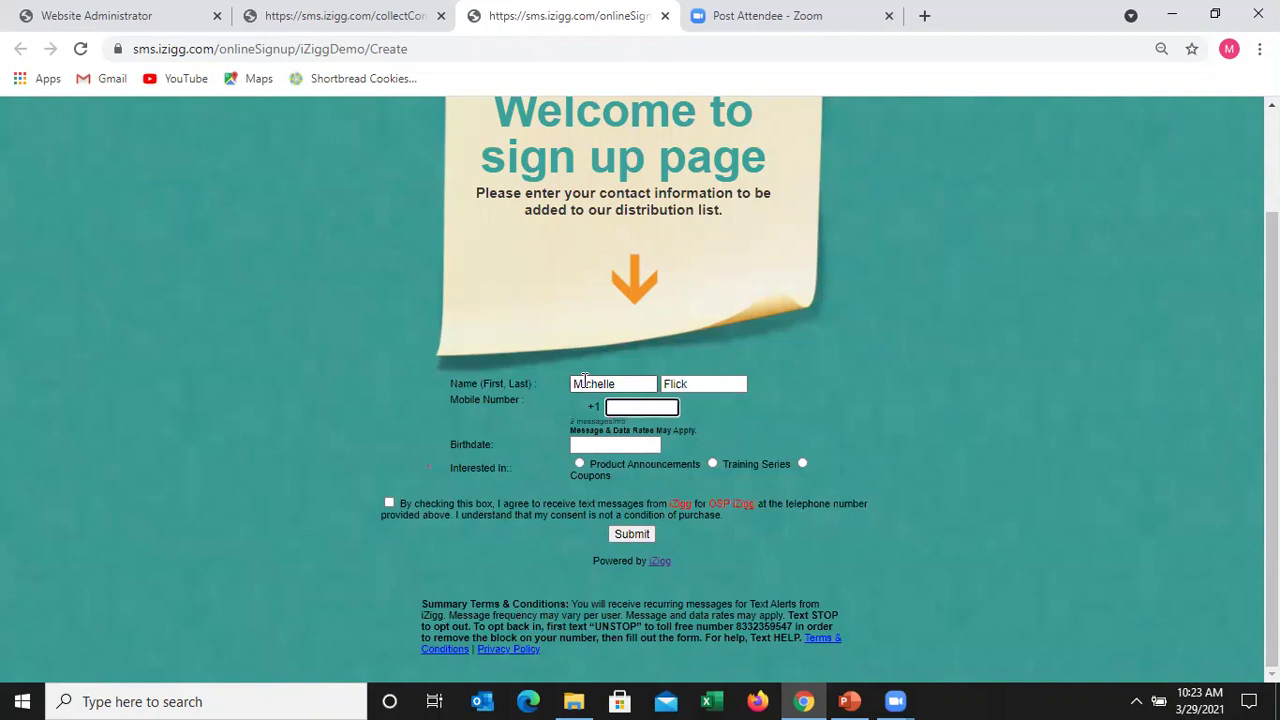
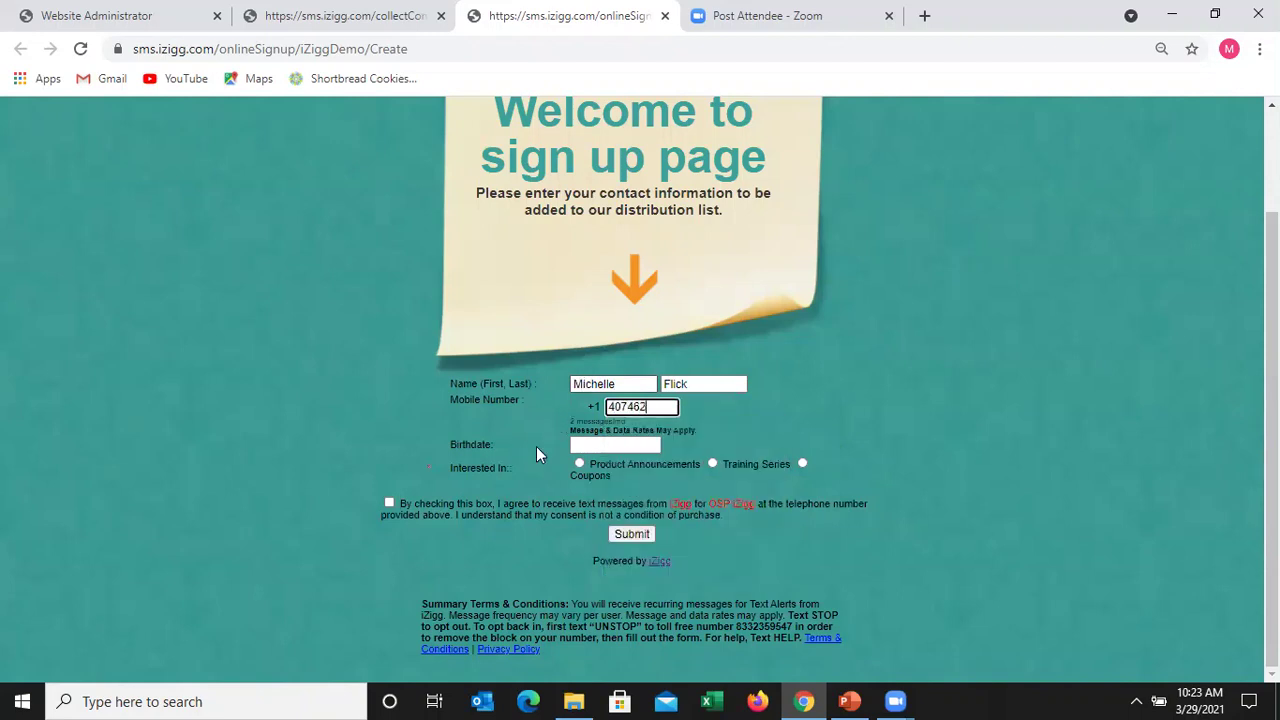
# - Enter August as the birthdate, tick Training Series and text consent, and finish the sign-up
pyautogui.click(590, 446)
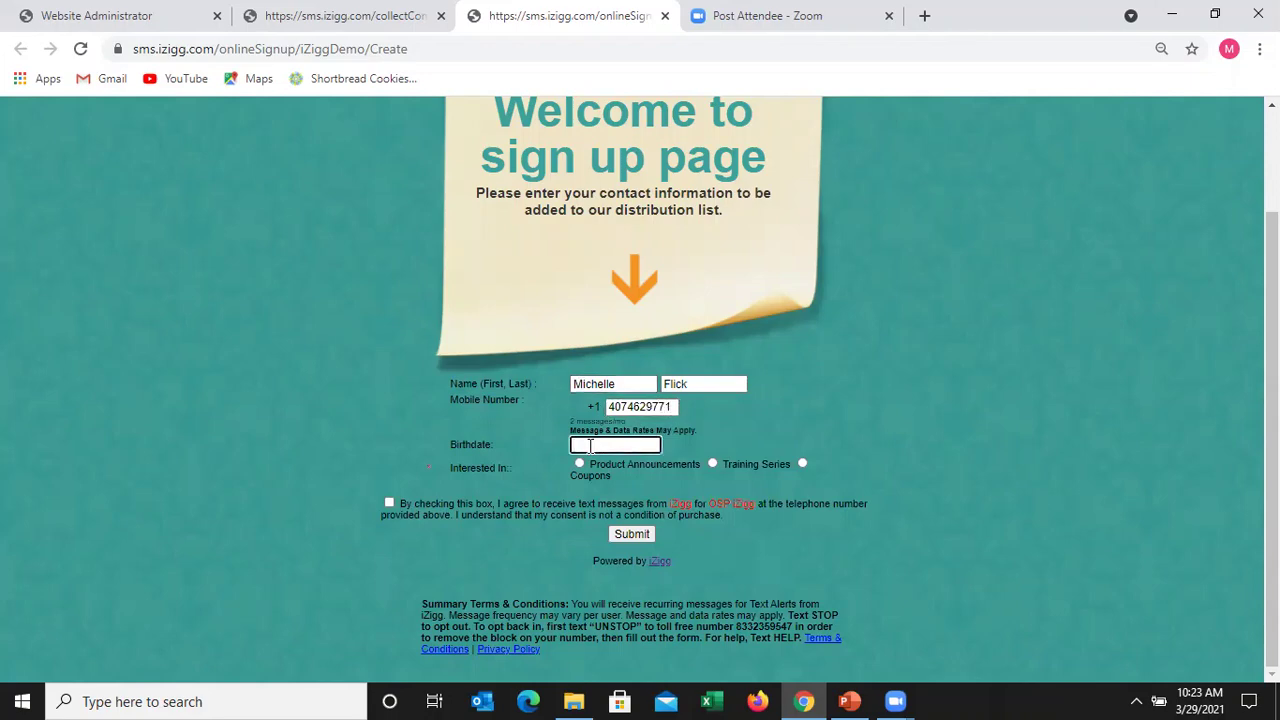
pyautogui.write('August')
pyautogui.click(712, 465)
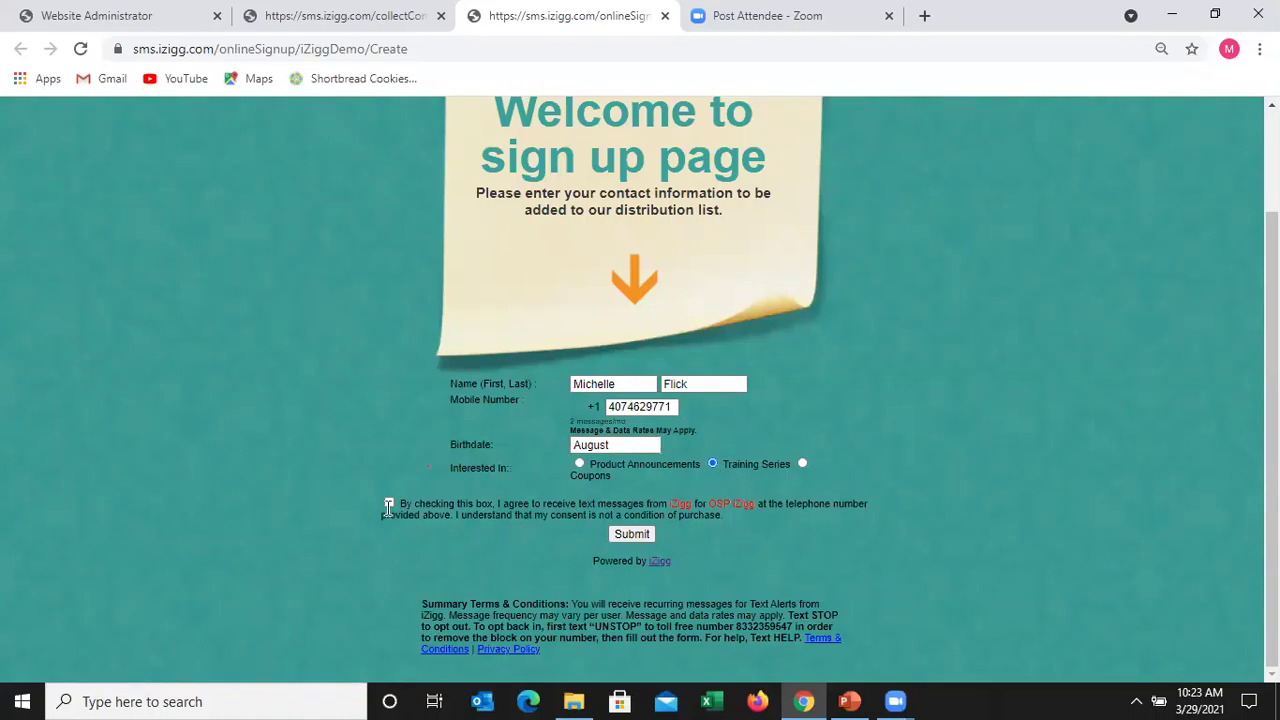
pyautogui.click(389, 503)
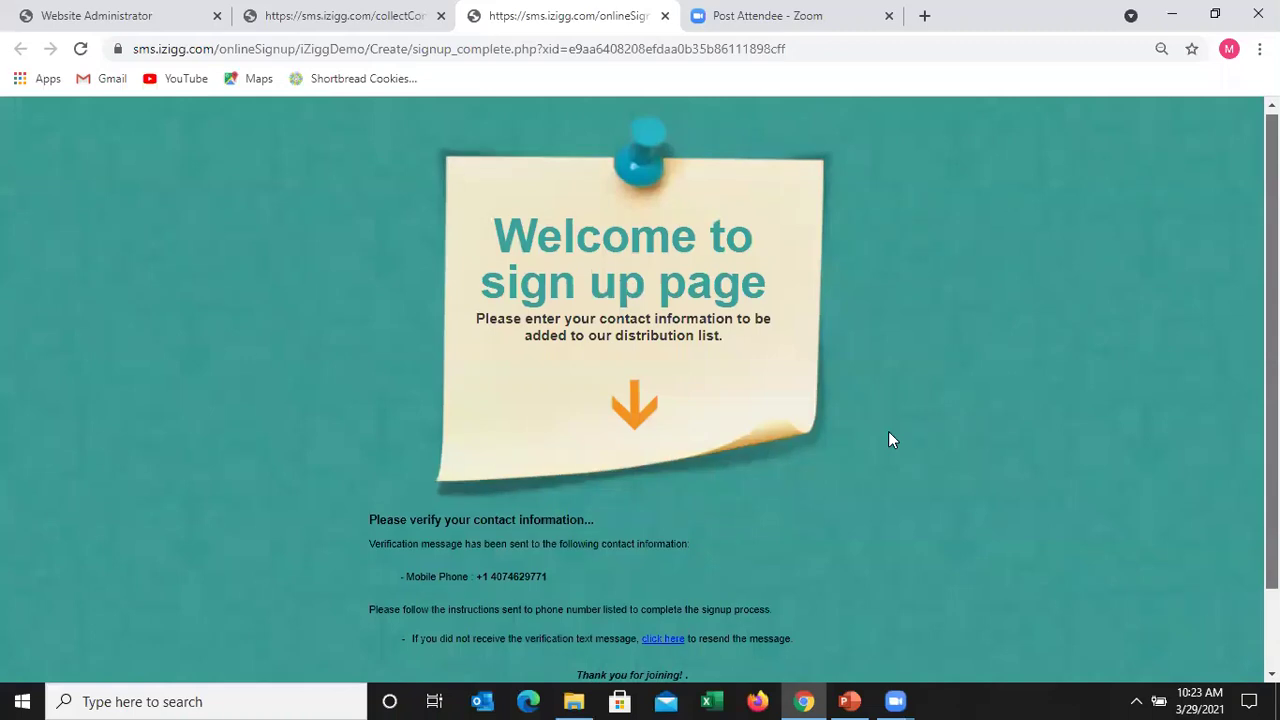
pyautogui.scroll(-1, 889, 433)
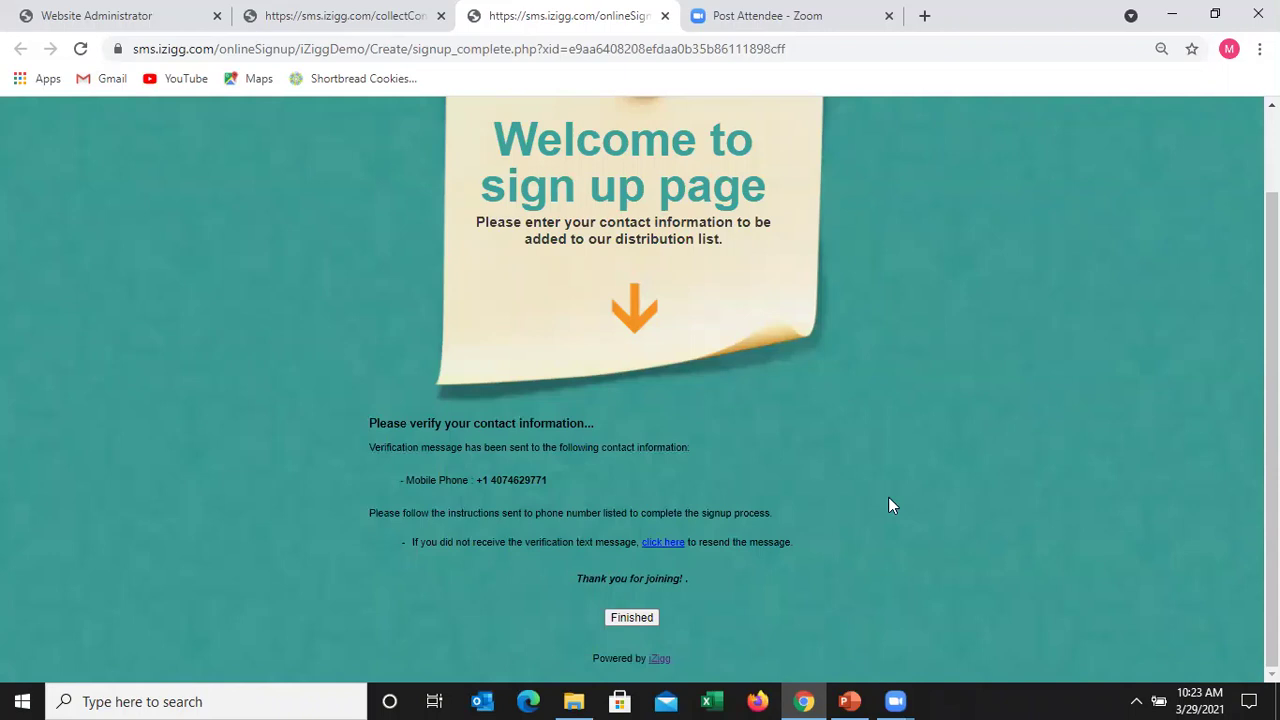
pyautogui.click(635, 620)
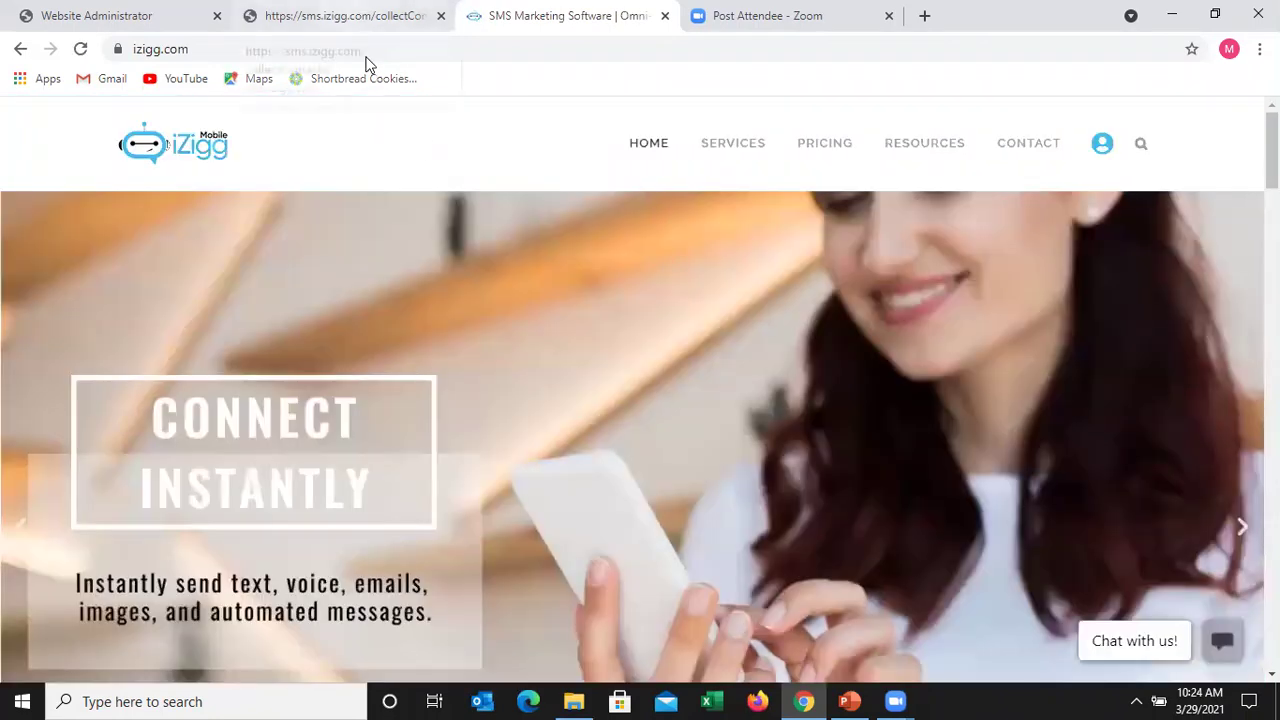
# - Return to the Collect contacts page and scroll to its top to reach Dynamic Targets
pyautogui.click(366, 18)
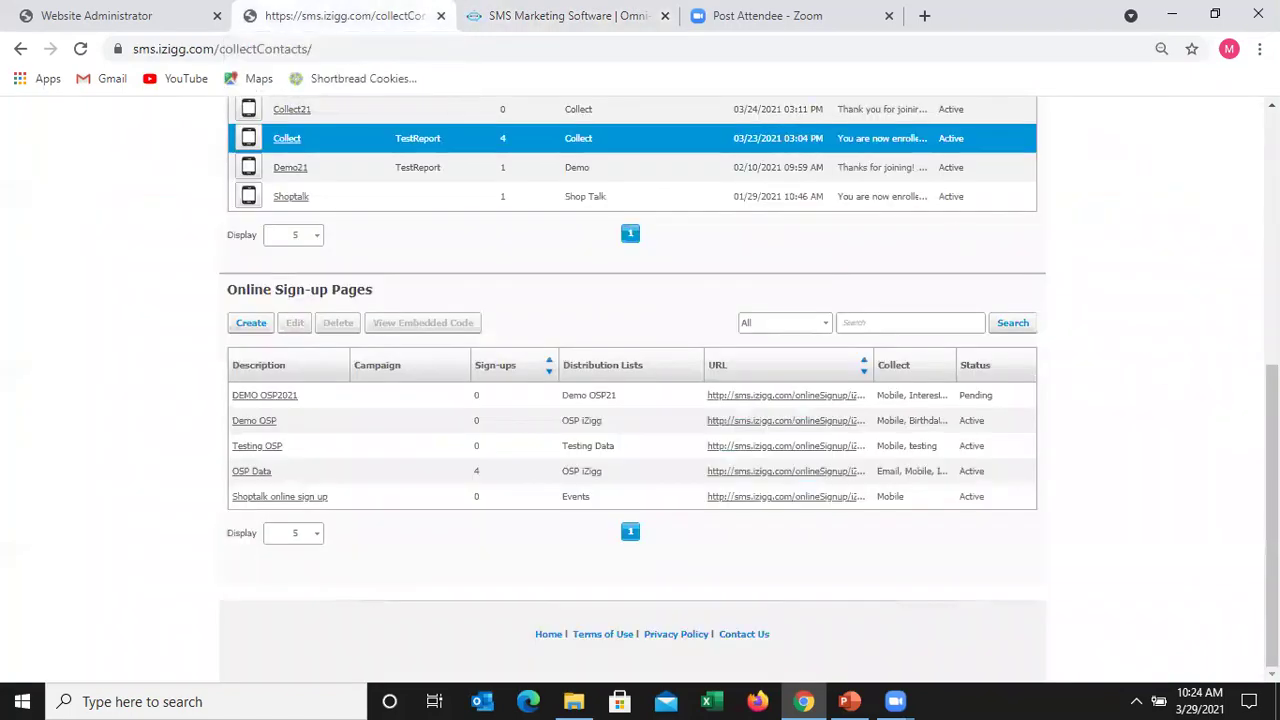
pyautogui.scroll(3, 640, 380)
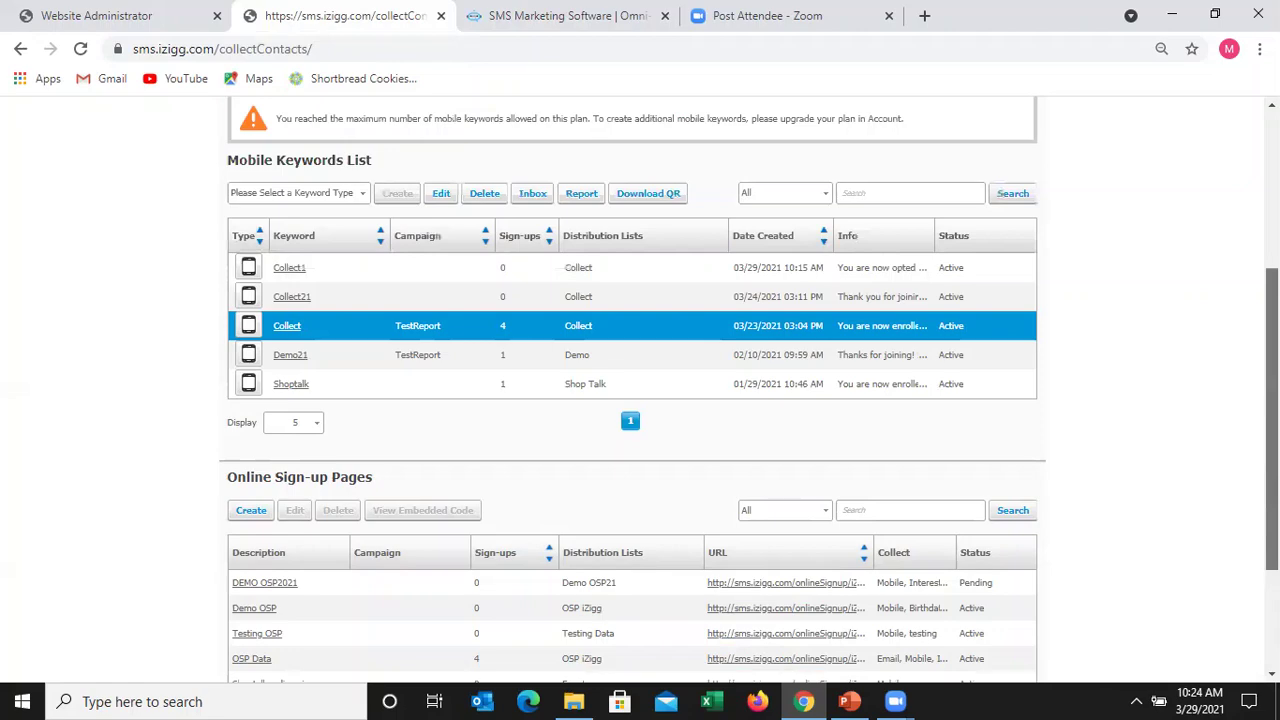
pyautogui.scroll(2, 1140, 289)
pyautogui.scroll(3, 1116, 345)
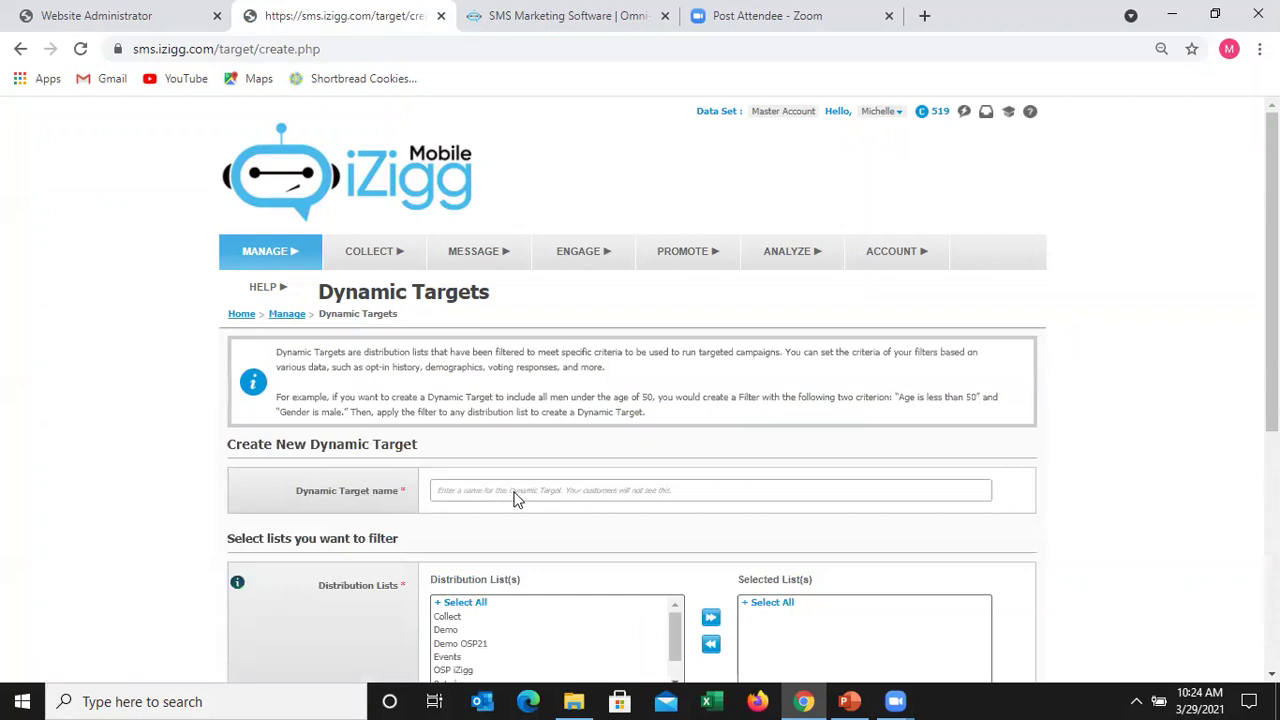
# - Name the new dynamic target 'Types of Alerts'
pyautogui.click(515, 490)
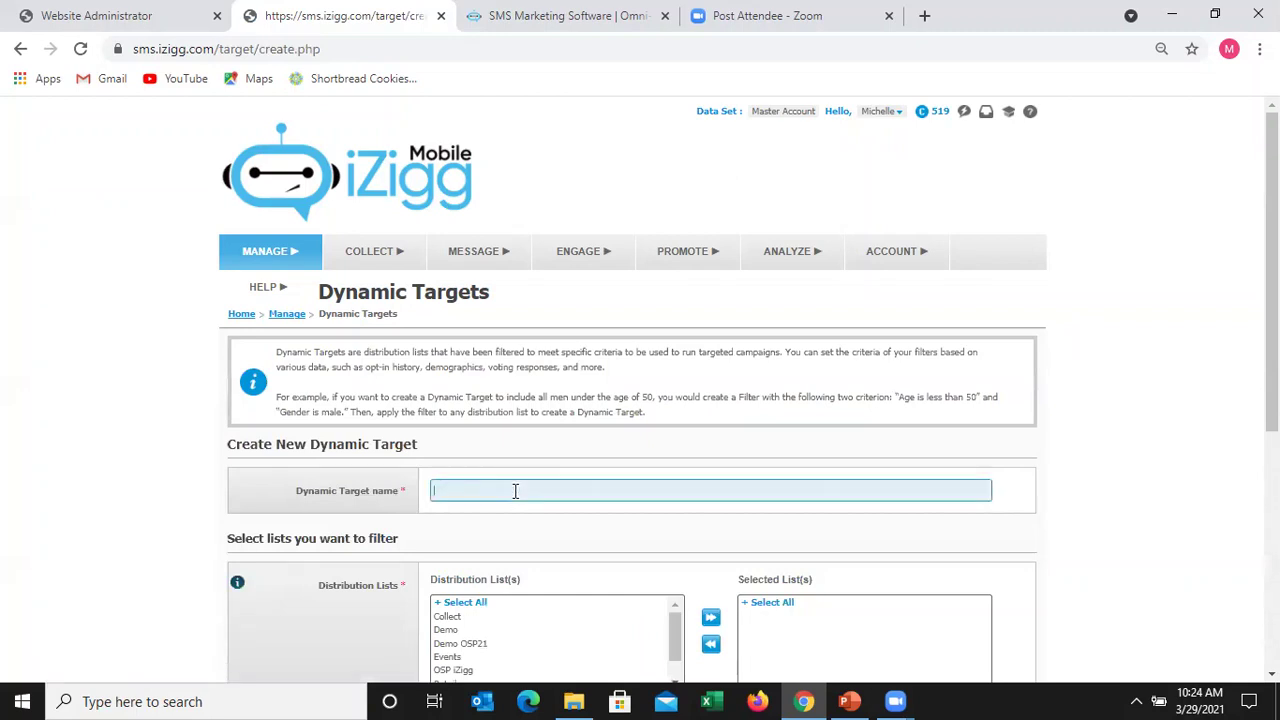
pyautogui.click(515, 490)
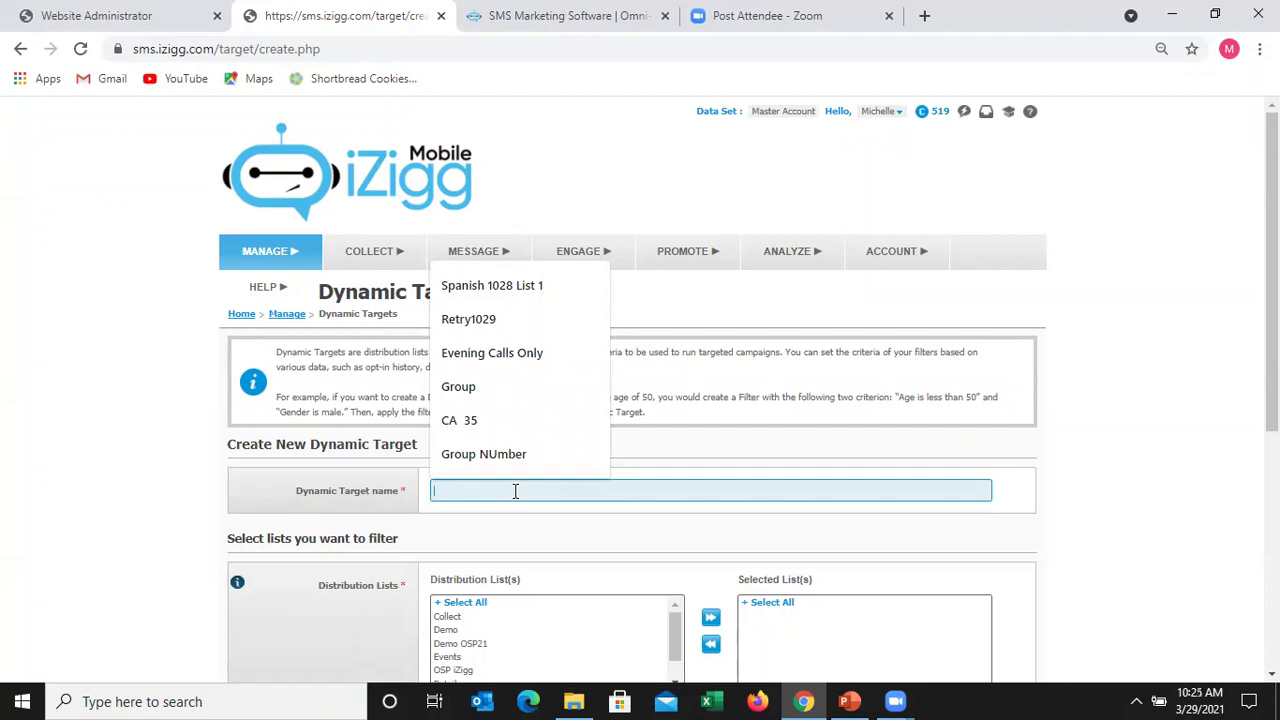
pyautogui.click(515, 490)
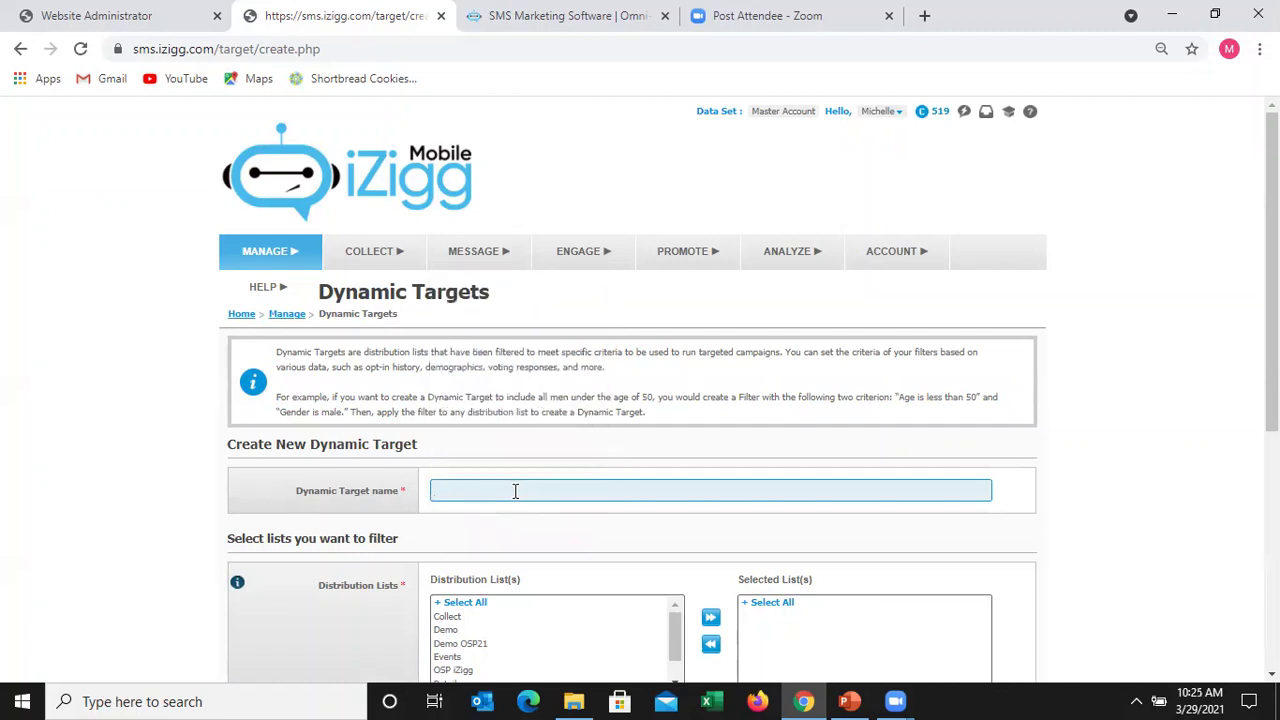
pyautogui.write('Types of Alerts')
# - Make OSP iZigg the only selected distribution list for the target
pyautogui.scroll(-3, 640, 390)
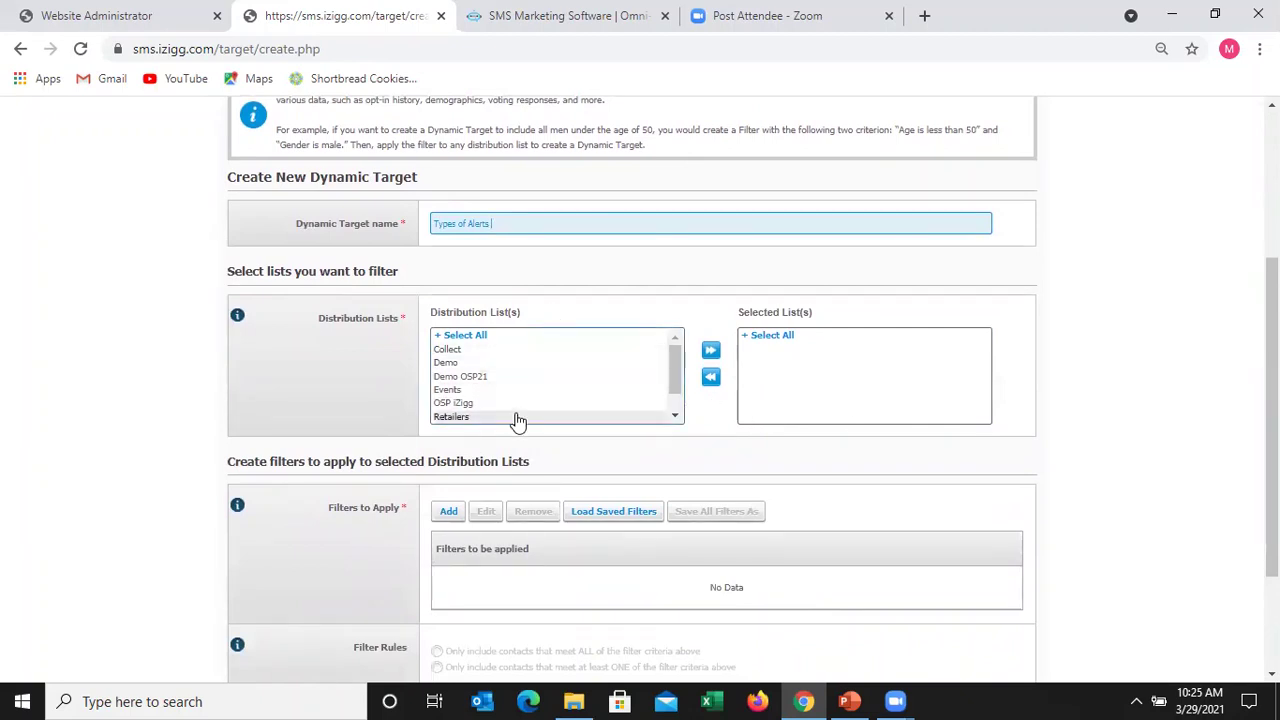
pyautogui.click(479, 337)
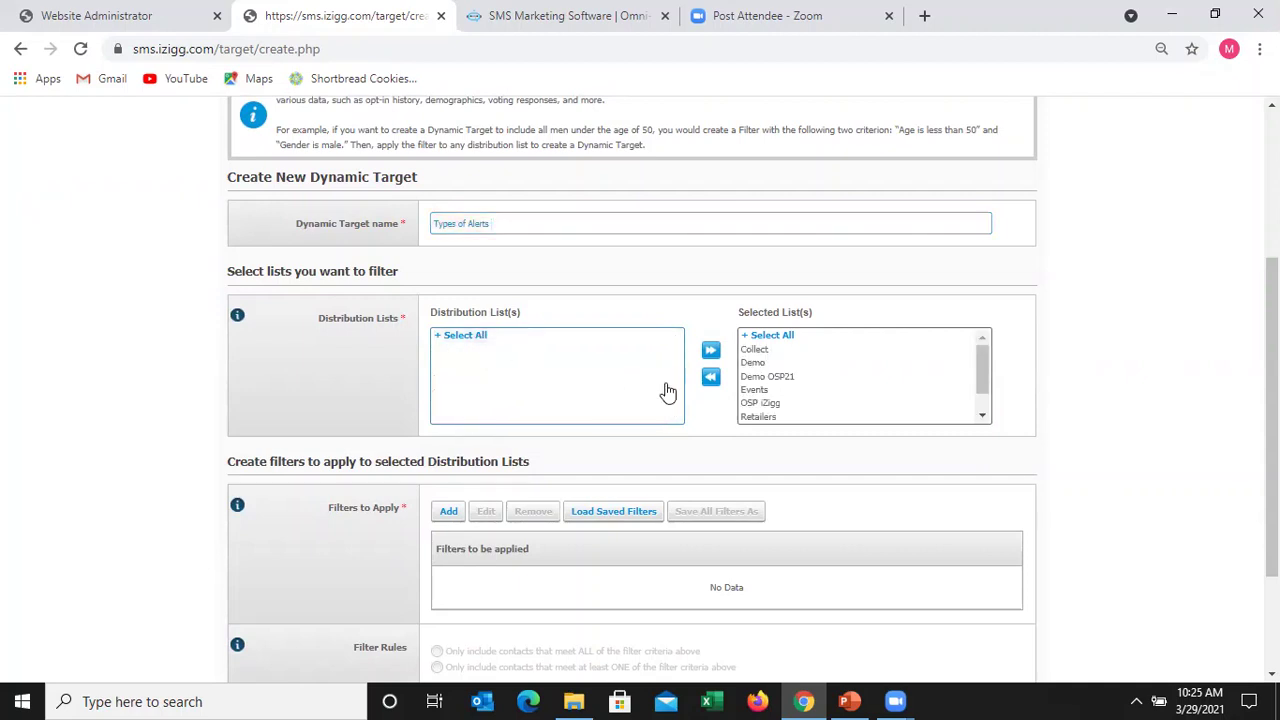
pyautogui.click(768, 338)
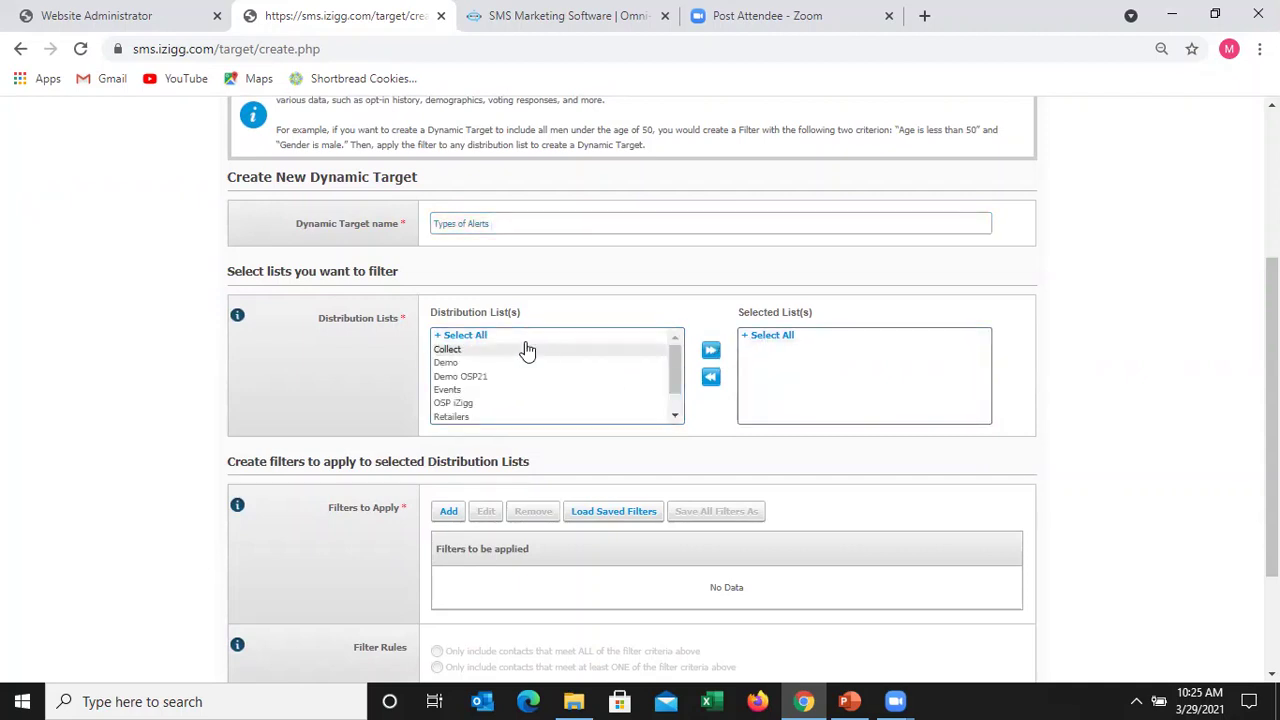
pyautogui.click(487, 405)
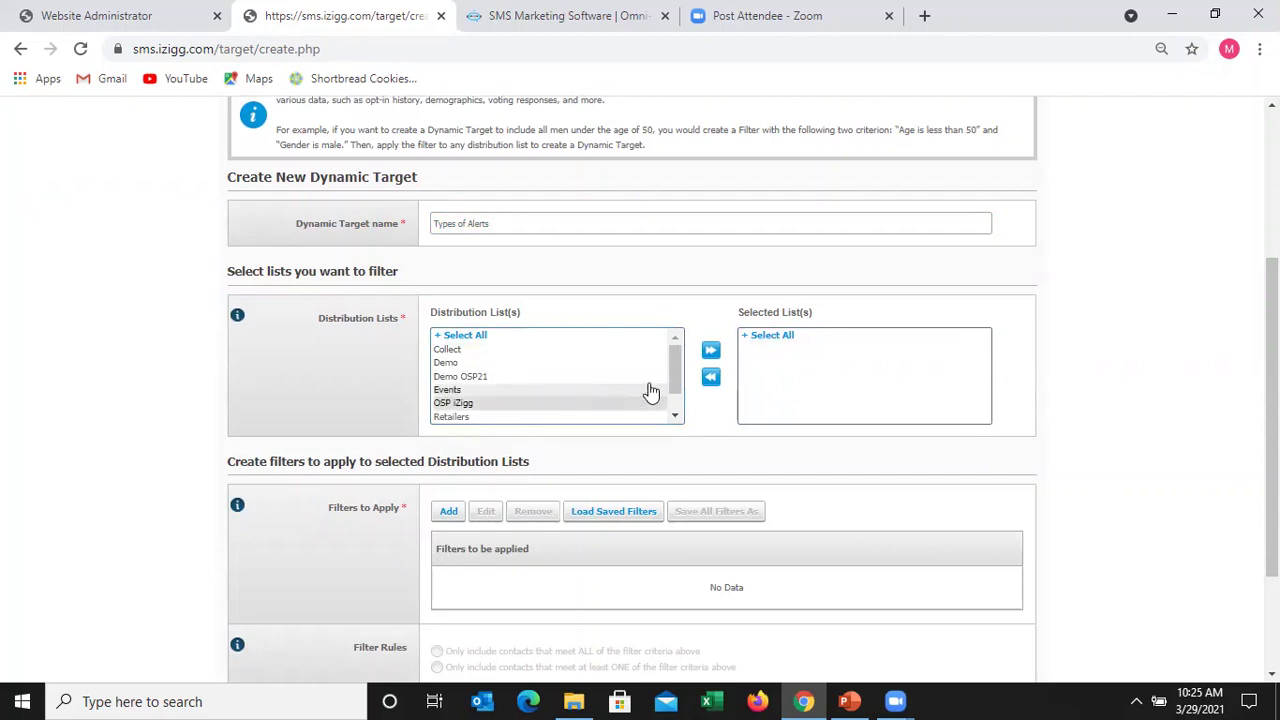
pyautogui.click(712, 351)
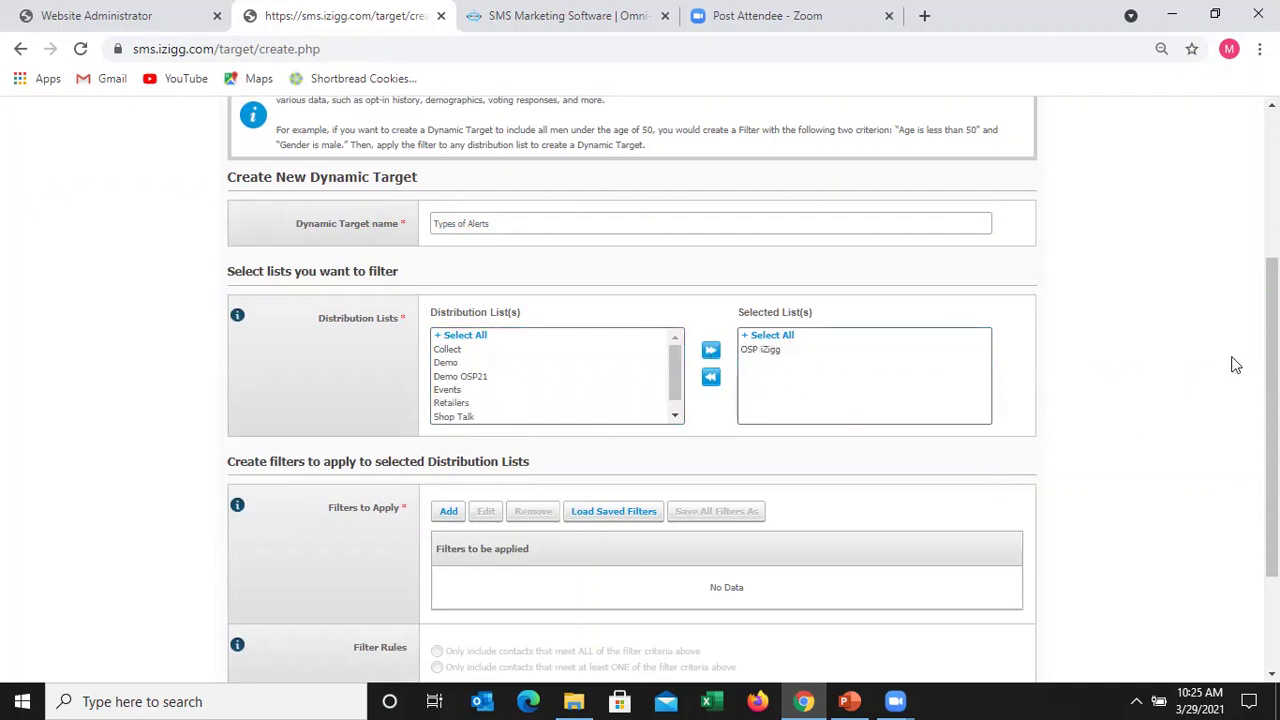
pyautogui.scroll(-2, 815, 393)
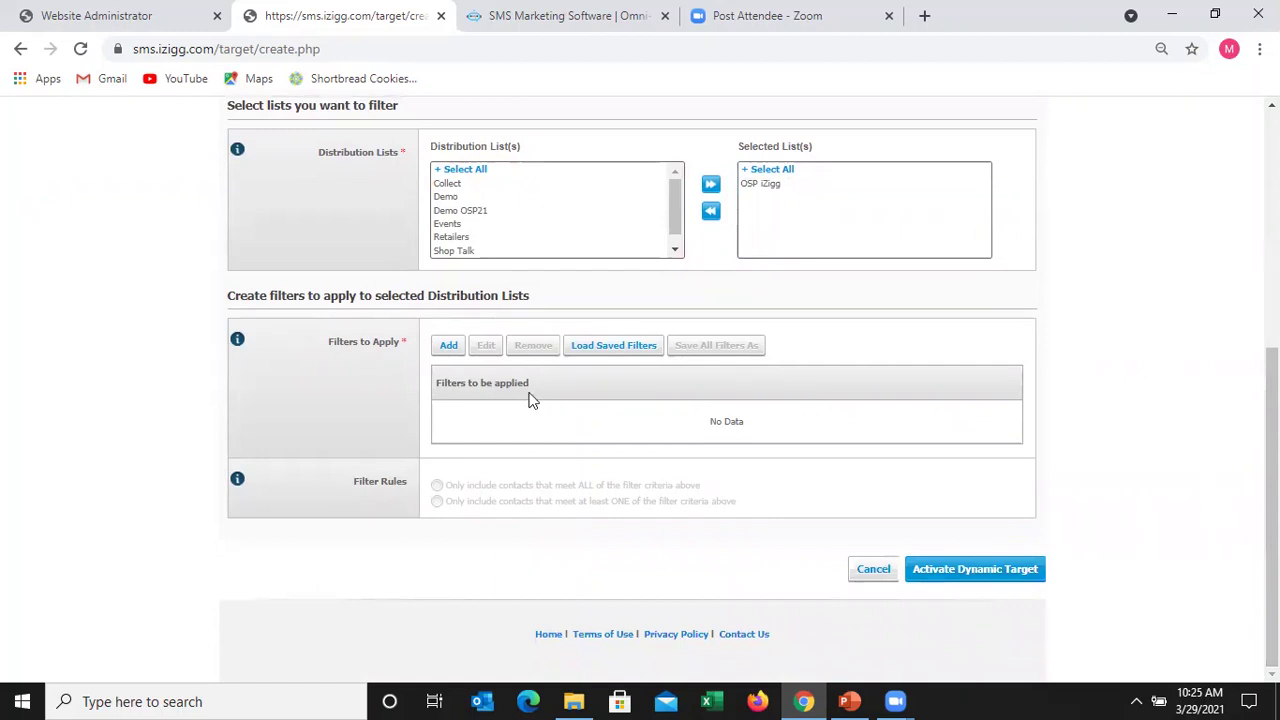
# - Add a new filter named 'Interested Products' based on Custom Data
pyautogui.click(449, 345)
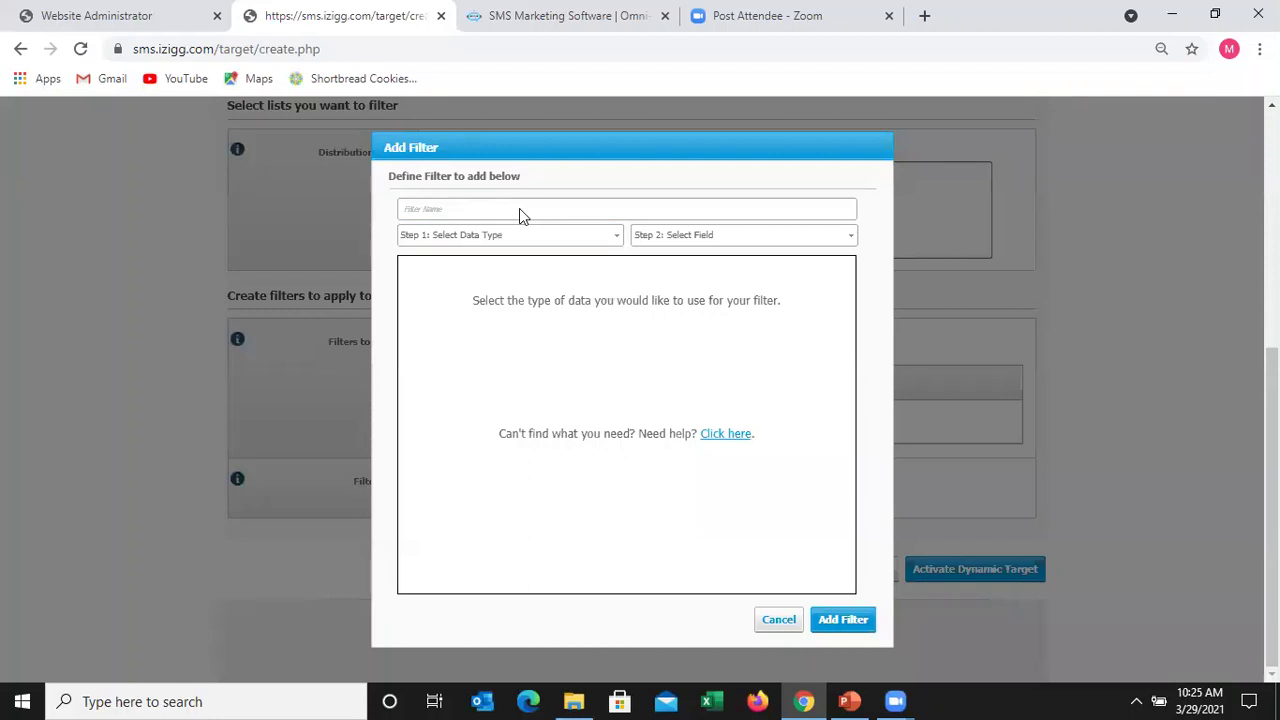
pyautogui.click(519, 210)
pyautogui.write('Intereste')
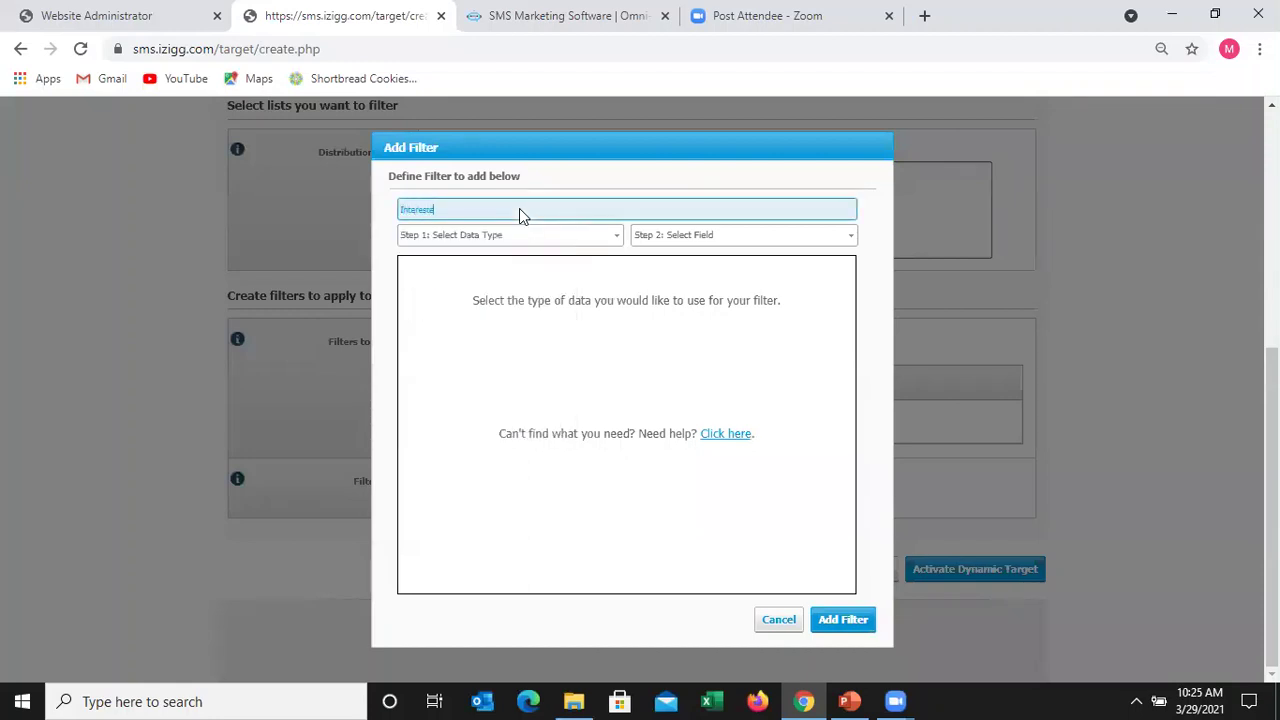
pyautogui.write('d Products')
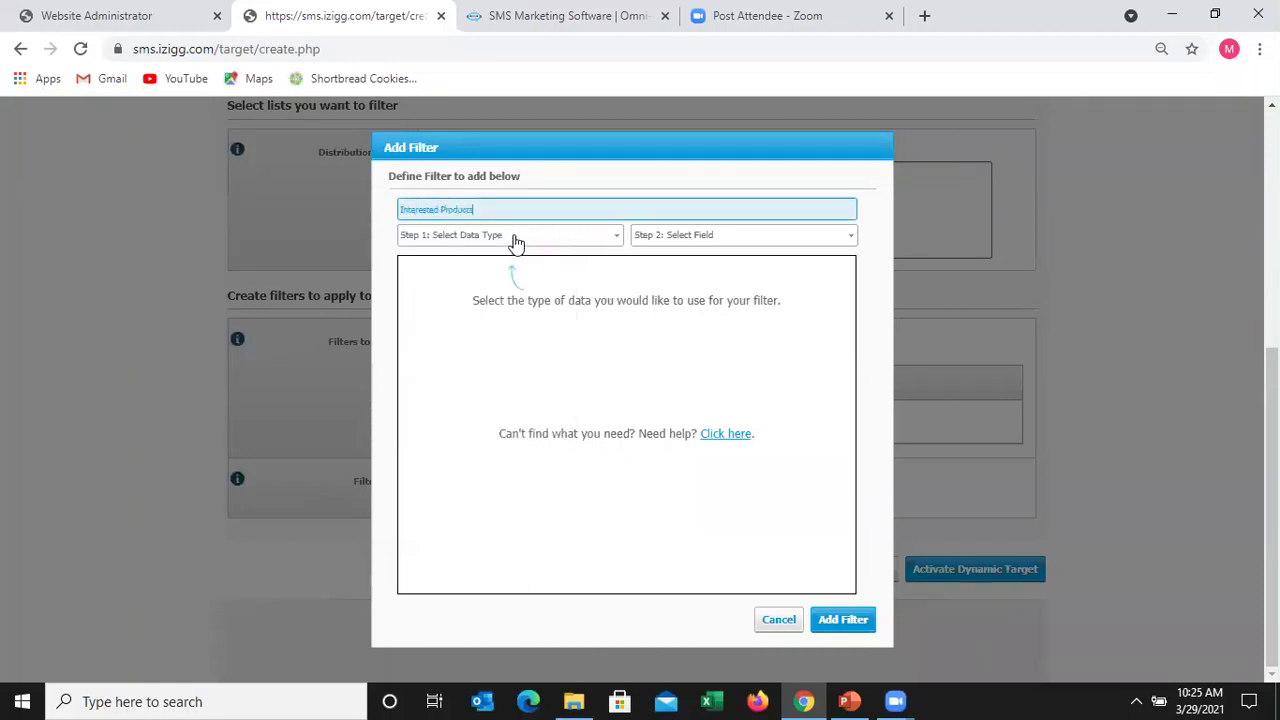
pyautogui.click(515, 243)
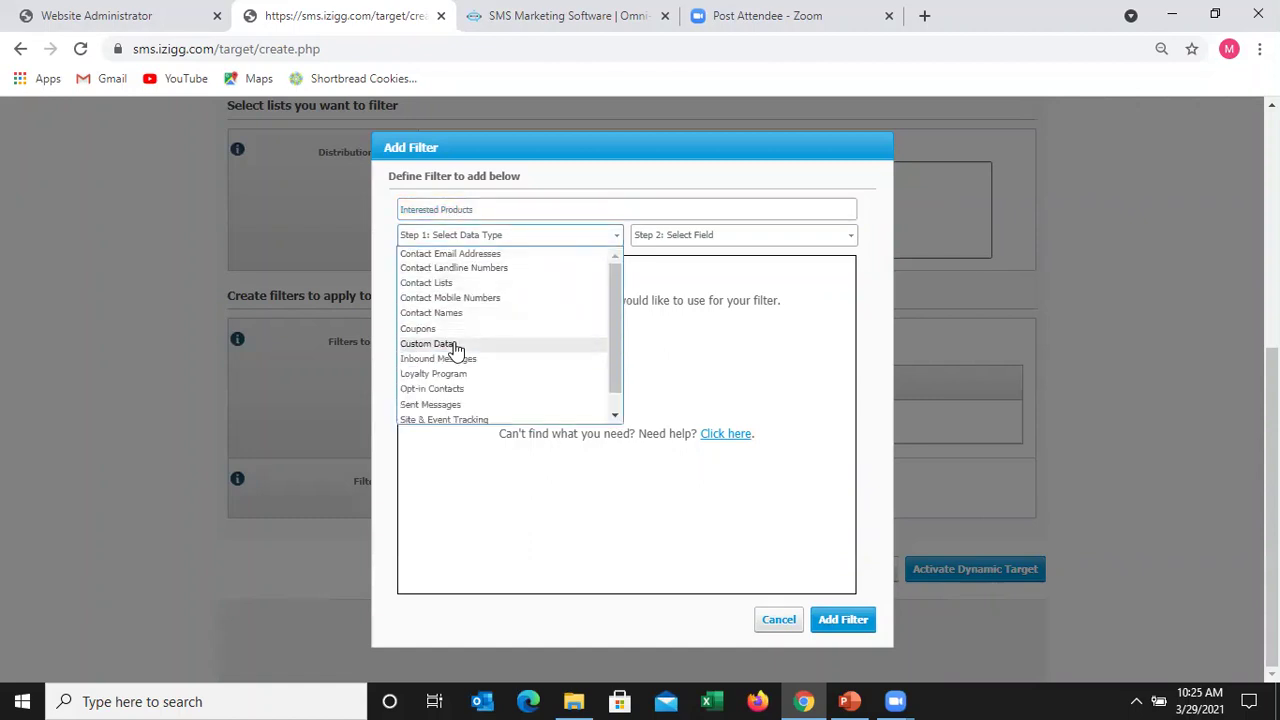
pyautogui.click(455, 345)
# - Limit the filter to Interested In: Training Series only and save it
pyautogui.click(751, 240)
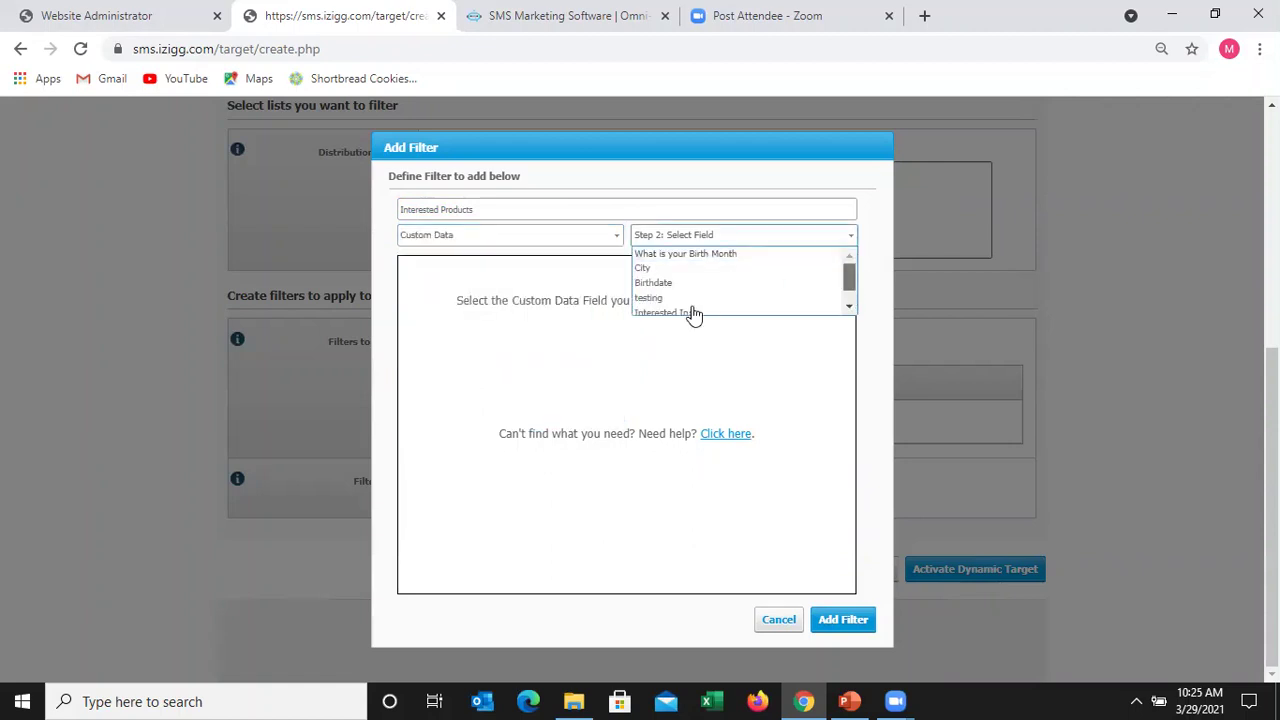
pyautogui.scroll(-1, 691, 305)
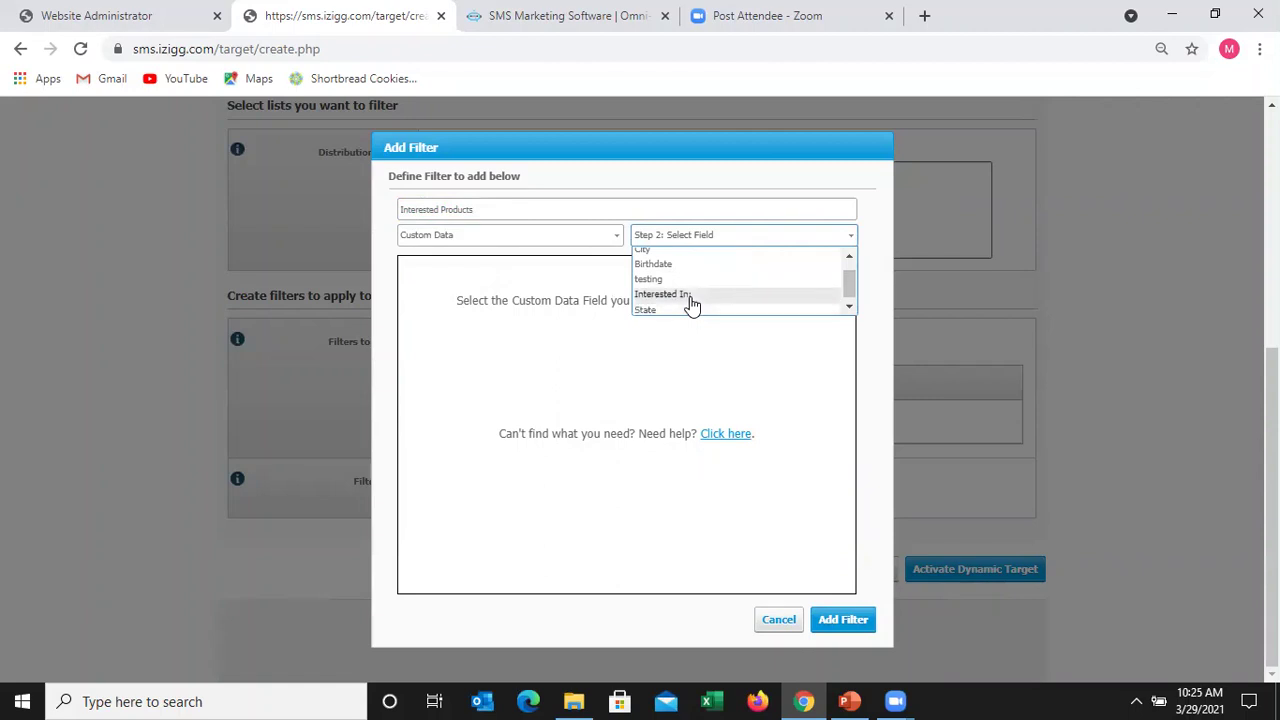
pyautogui.click(691, 295)
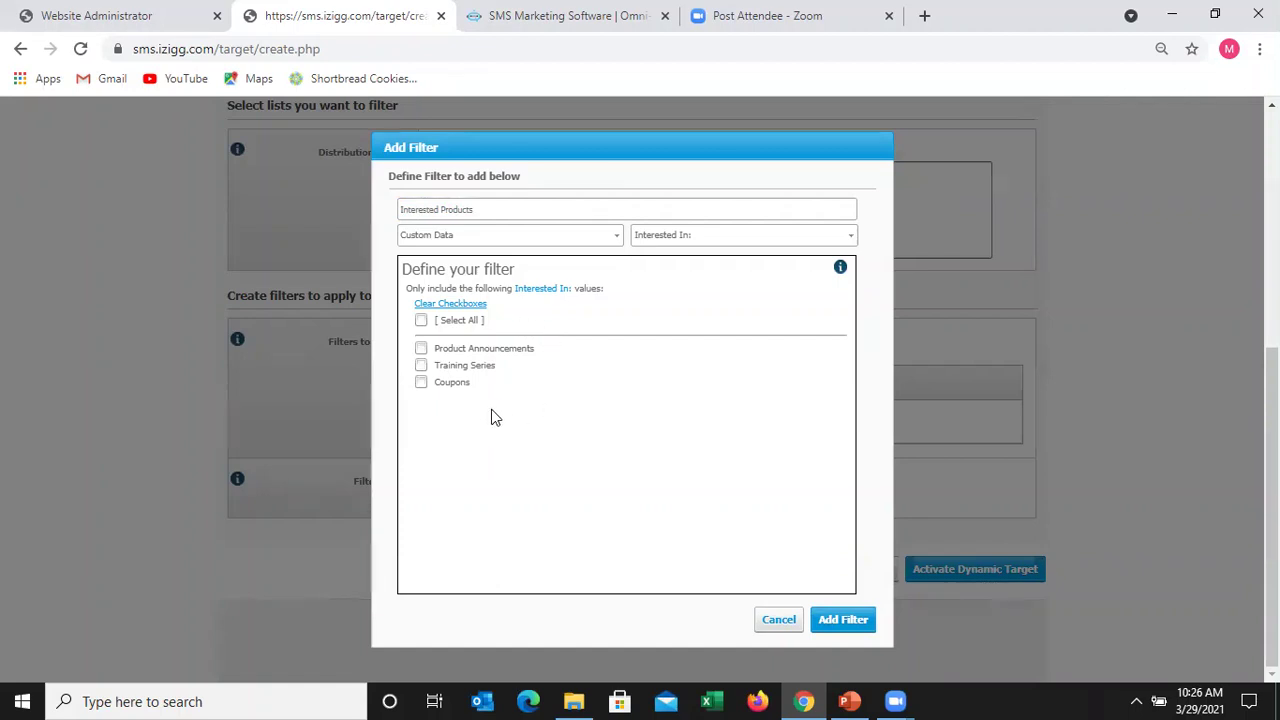
pyautogui.click(421, 367)
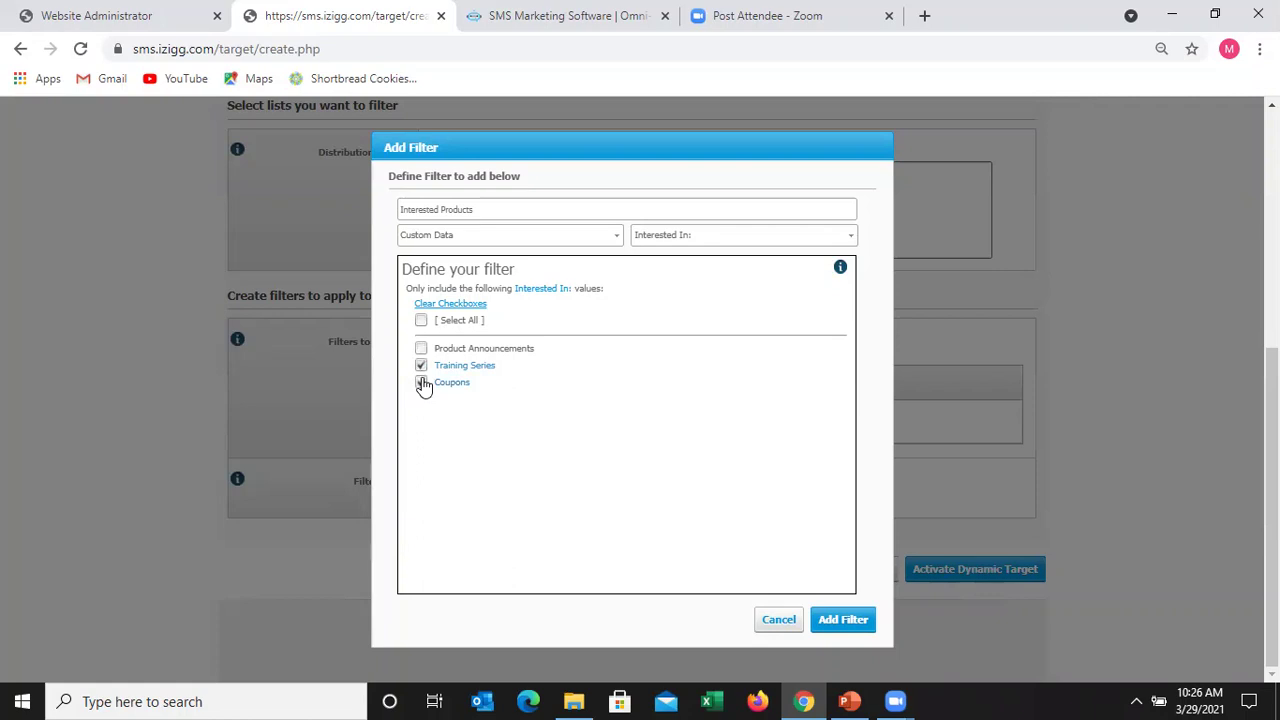
pyautogui.click(421, 383)
pyautogui.click(424, 385)
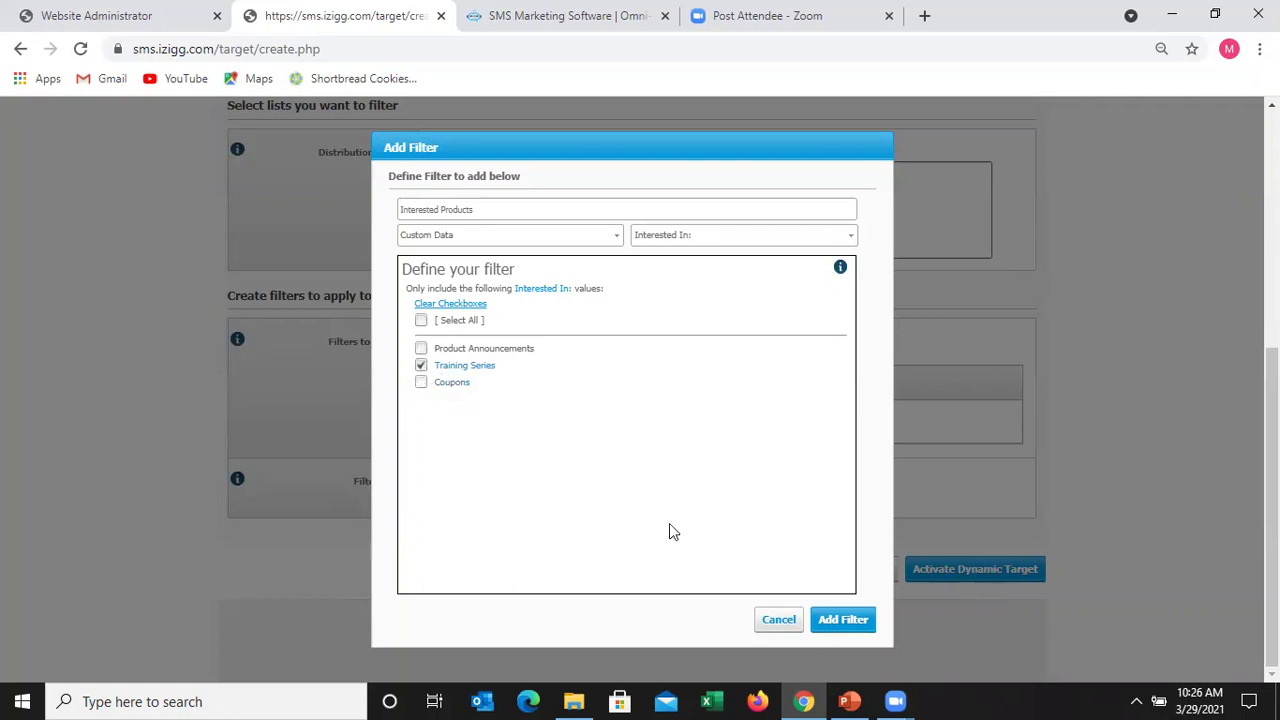
pyautogui.click(845, 620)
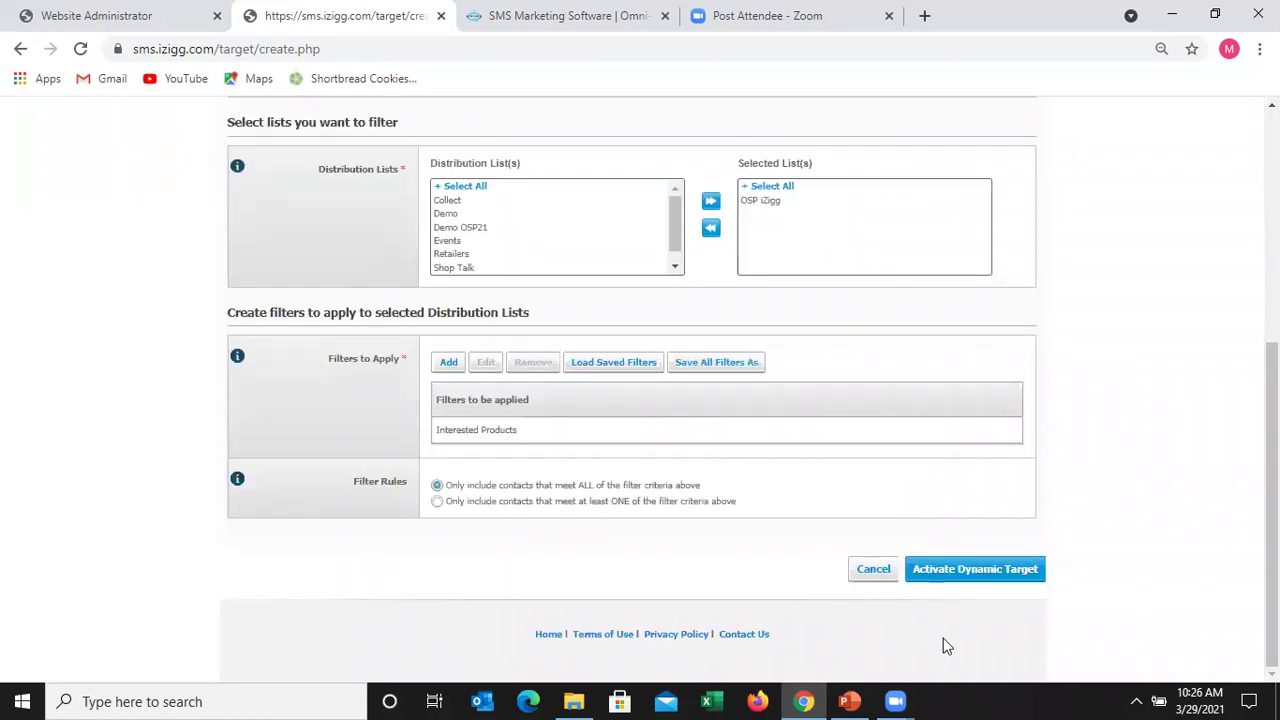
# - Activate the Types of Alerts dynamic target and acknowledge the build notice
pyautogui.click(975, 569)
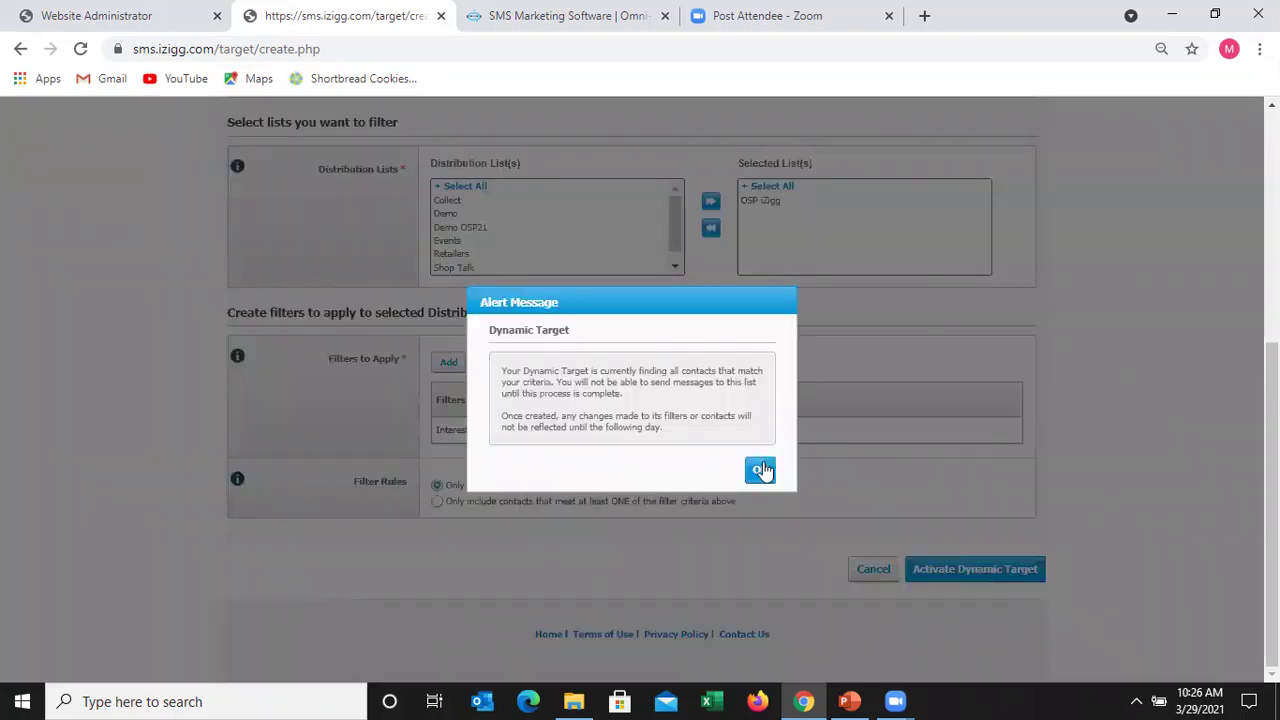
pyautogui.click(760, 472)
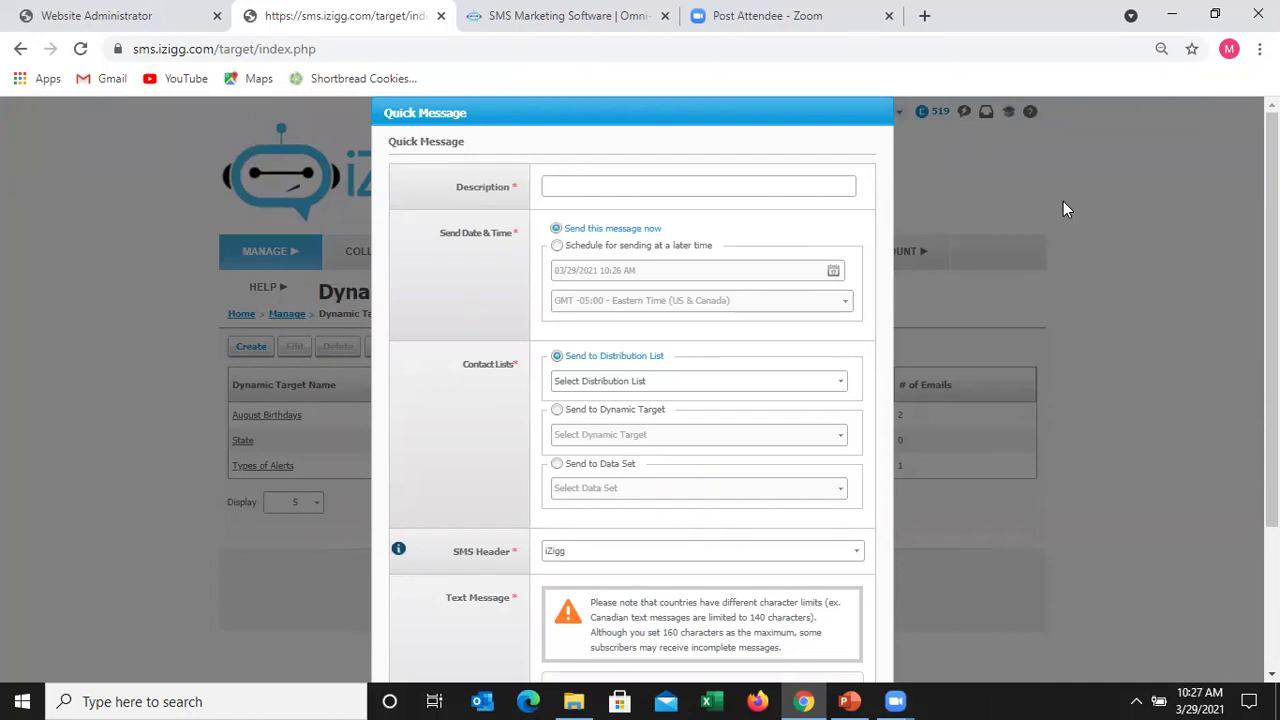
# - Describe the quick message as 'Demo Test Message 21' and send it to the Types of Alerts target
pyautogui.click(600, 191)
pyautogui.write('Demo')
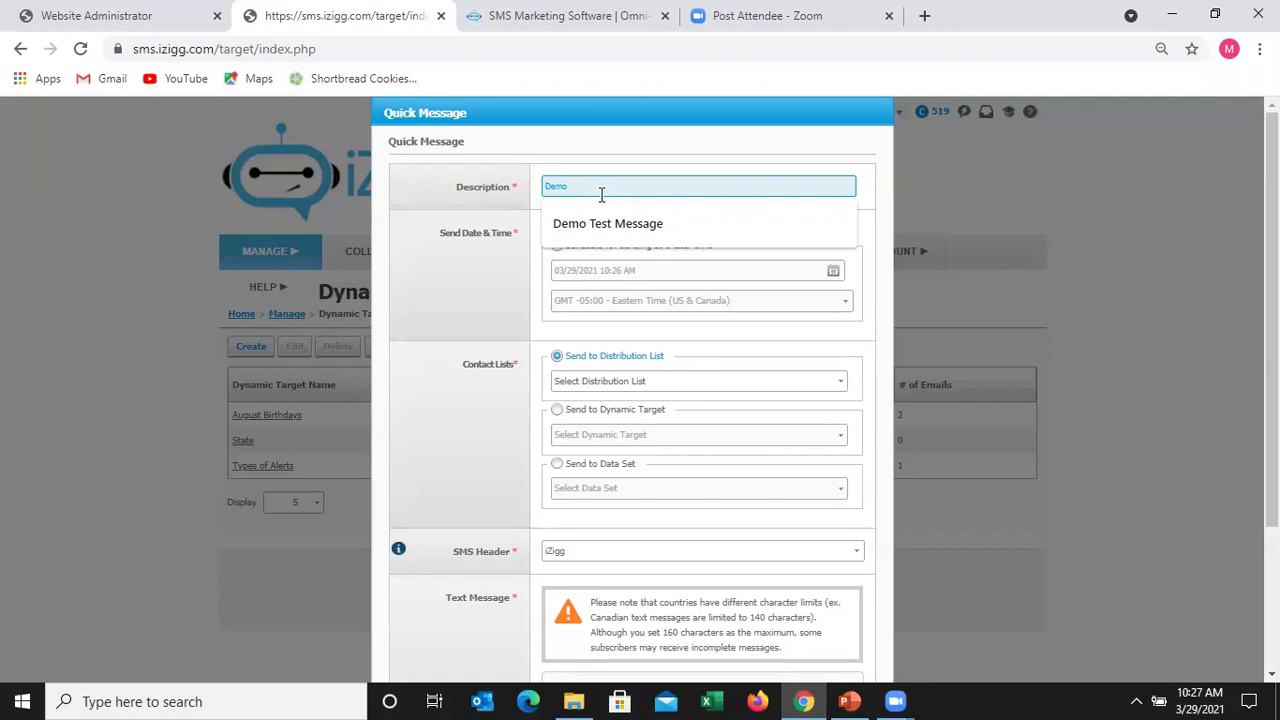
pyautogui.write('Test Message')
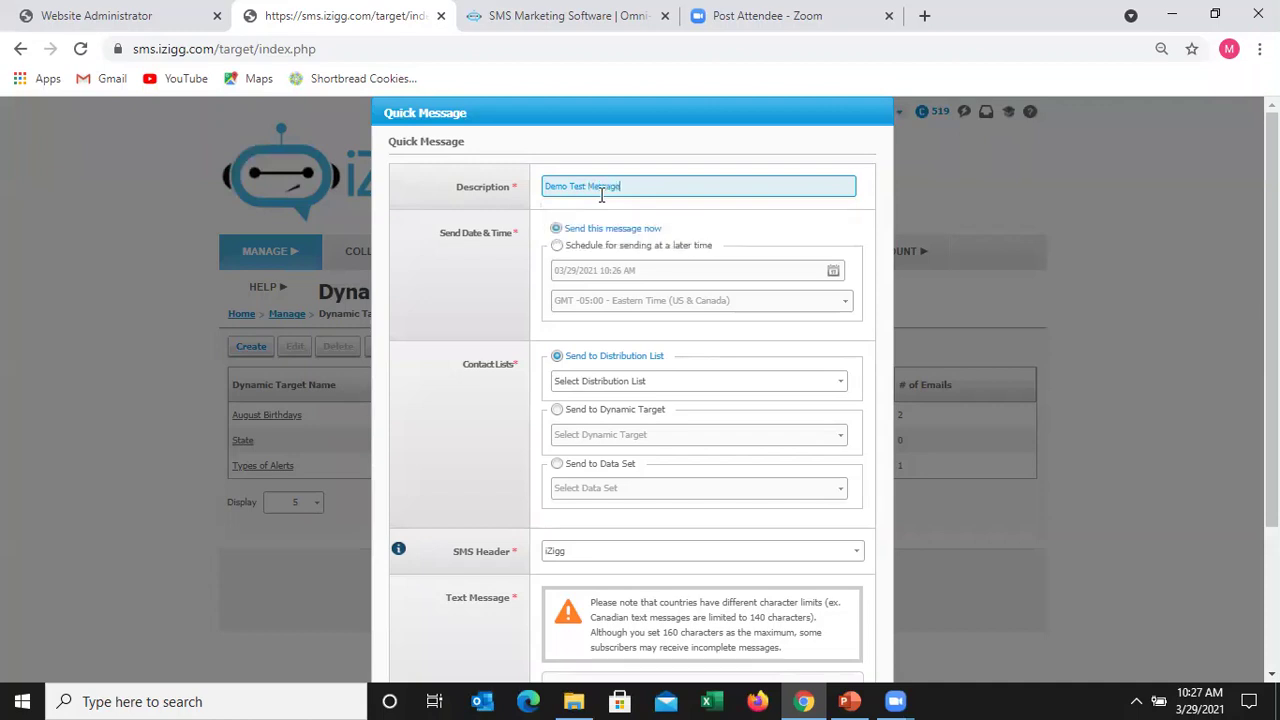
pyautogui.write(' 21')
pyautogui.click(558, 412)
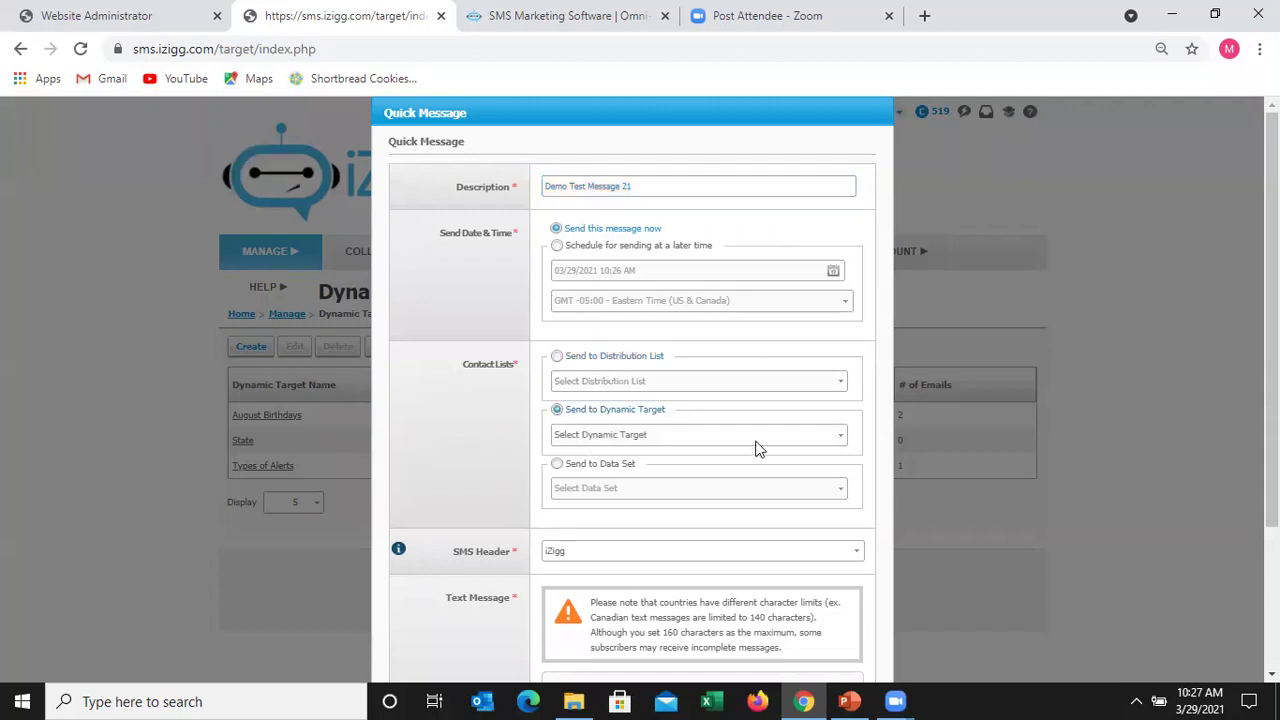
pyautogui.click(840, 440)
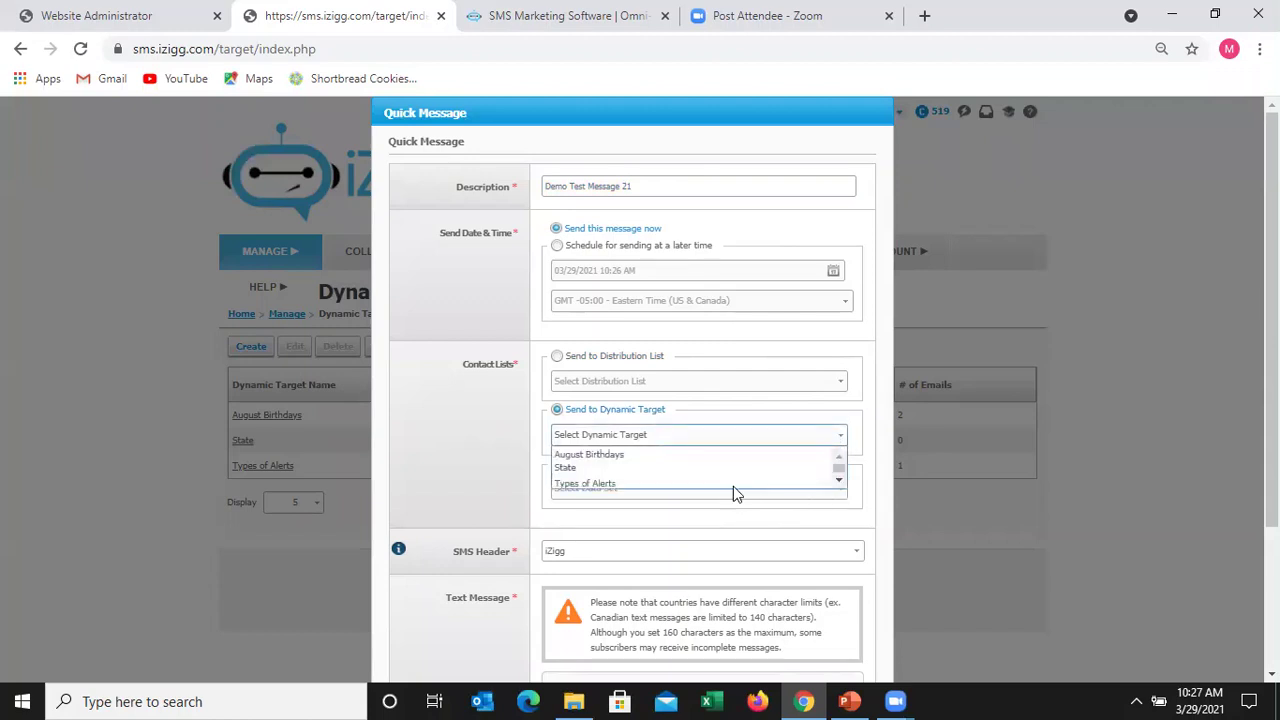
pyautogui.click(600, 483)
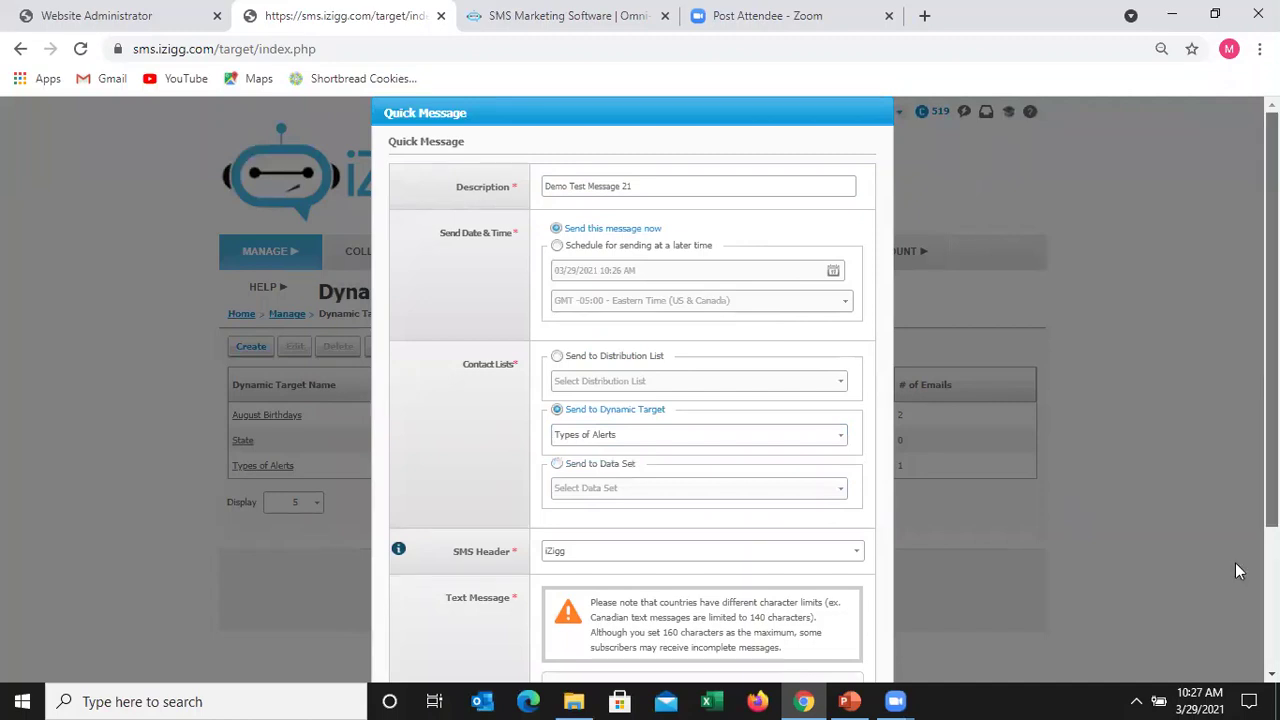
pyautogui.scroll(-2, 700, 480)
pyautogui.scroll(-1, 697, 493)
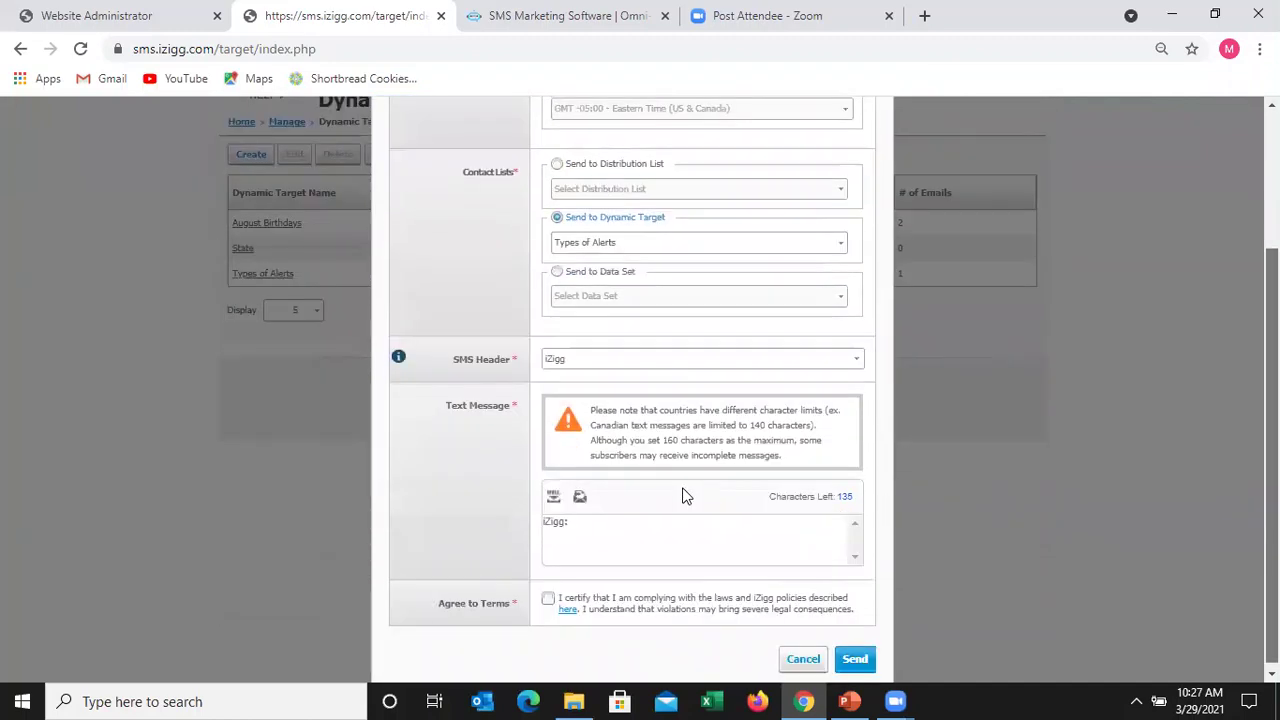
# - Write the message body asking those interested in the training series to sign up here
pyautogui.click(631, 535)
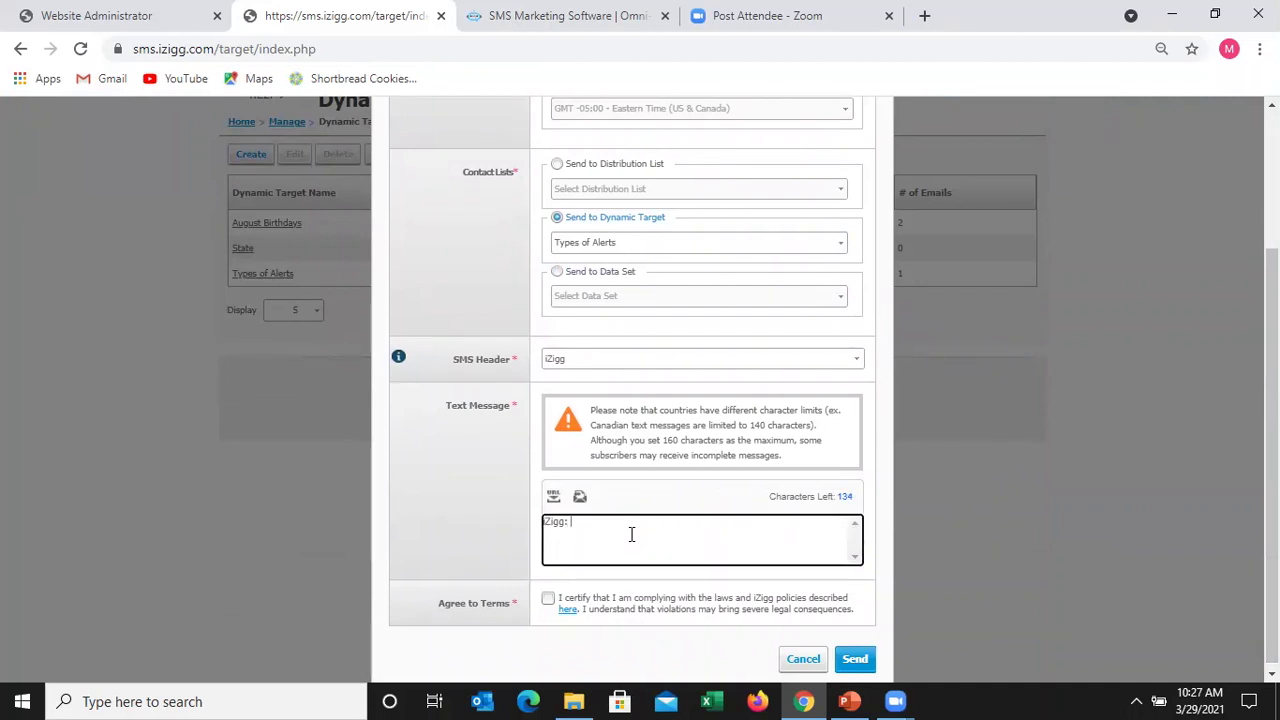
pyautogui.write('We know you are interested in our training we')
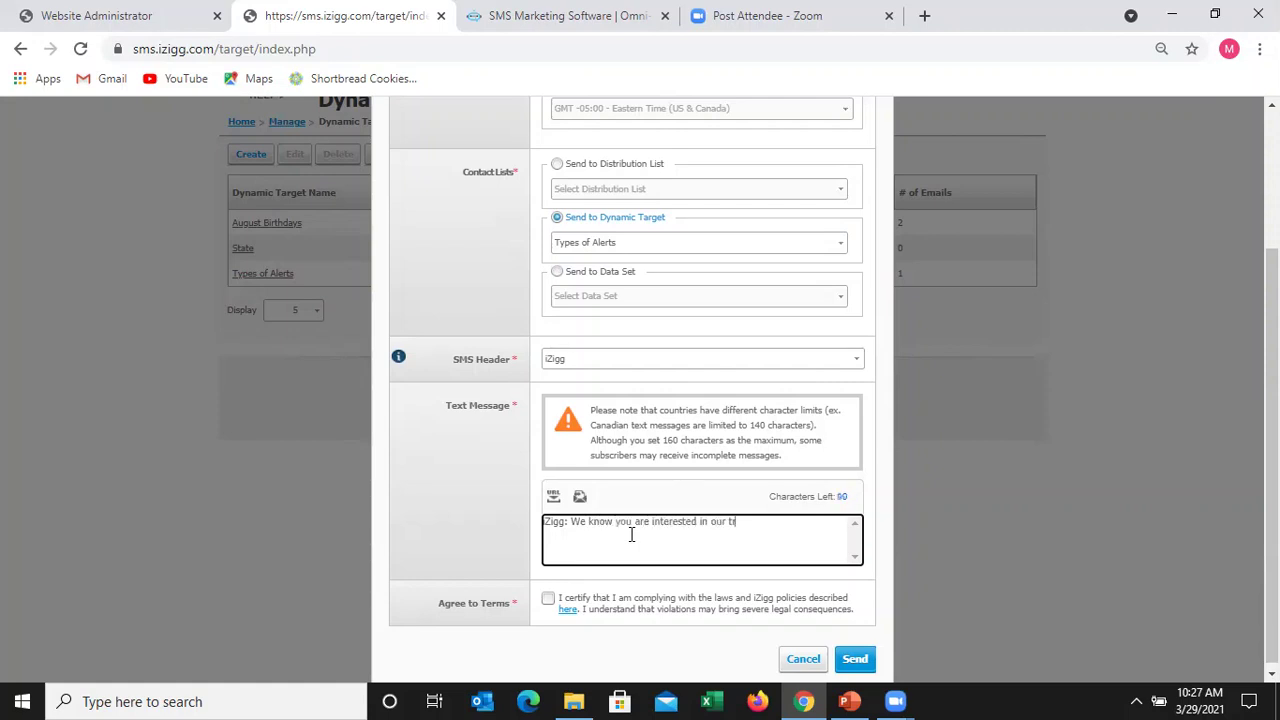
pyautogui.press('BackSpace')
pyautogui.press('BackSpace')
pyautogui.write('seriers. Please sign up')
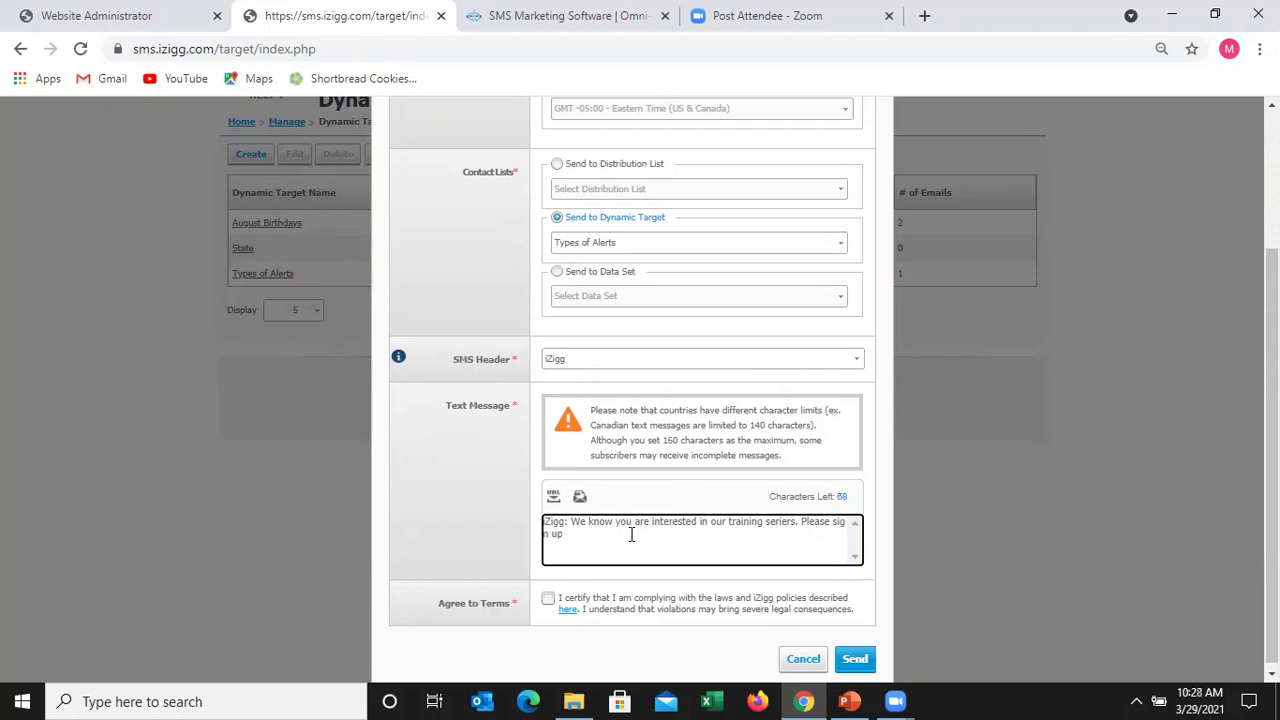
pyautogui.write(' at th')
pyautogui.press('BackSpace')
pyautogui.press('BackSpace')
pyautogui.press('BackSpace')
pyautogui.press('BackSpace')
pyautogui.press('BackSpace')
pyautogui.write('here')
pyautogui.click(555, 499)
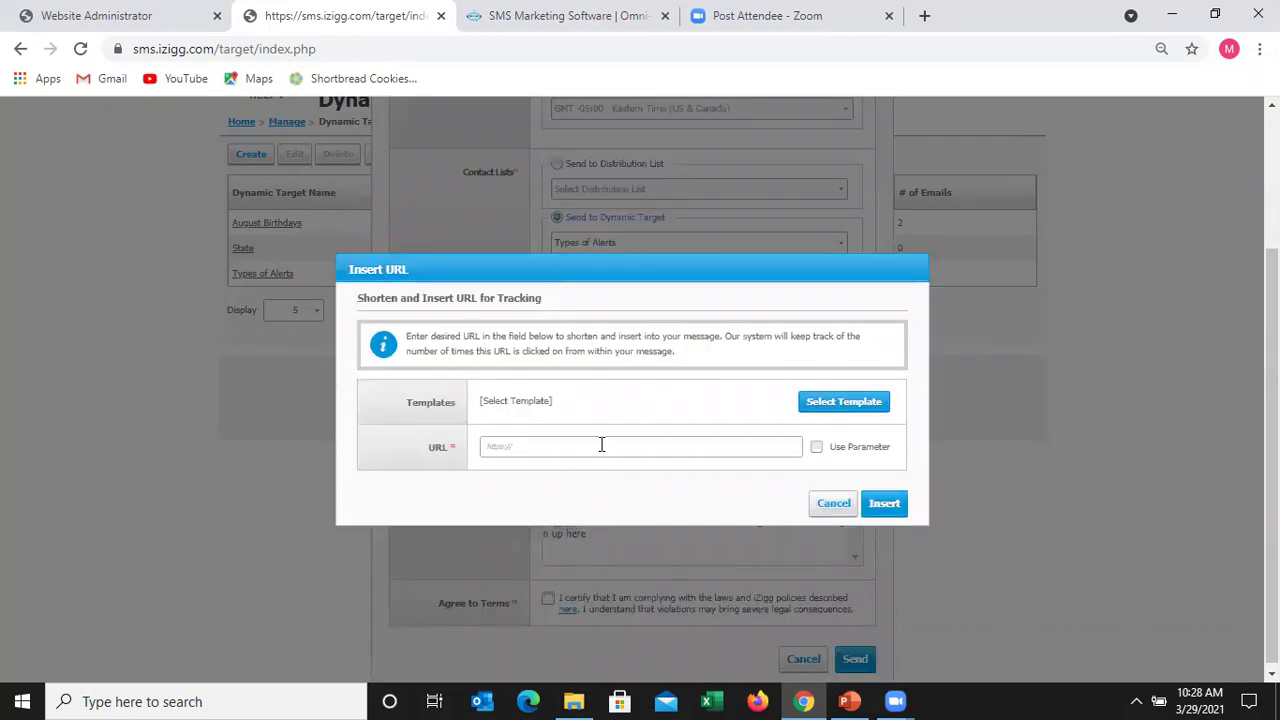
pyautogui.click(527, 449)
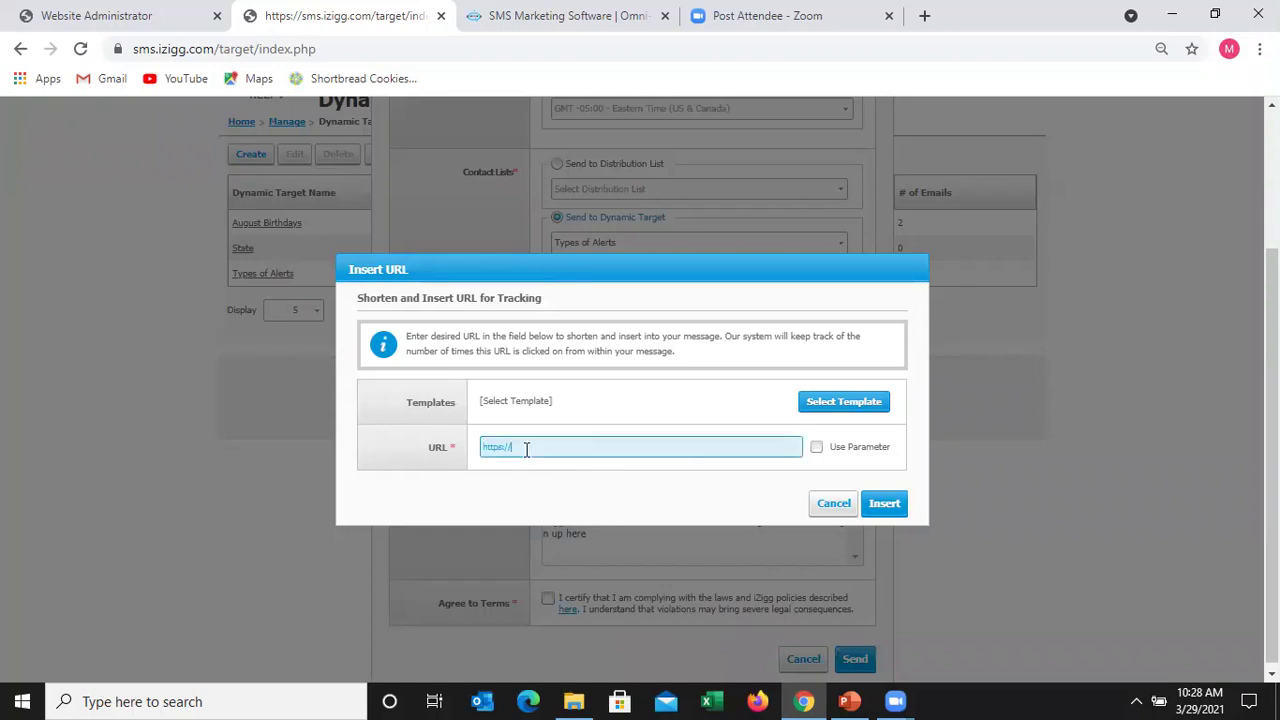
pyautogui.press('BackSpace')
pyautogui.press('BackSpace')
pyautogui.press('BackSpace')
pyautogui.press('BackSpace')
pyautogui.press('BackSpace')
pyautogui.press('BackSpace')
pyautogui.press('BackSpace')
pyautogui.press('BackSpace')
pyautogui.write('httpss:www')
pyautogui.press('BackSpace')
pyautogui.press('BackSpace')
pyautogui.press('BackSpace')
pyautogui.write('//www.izigg.com')
pyautogui.click(894, 507)
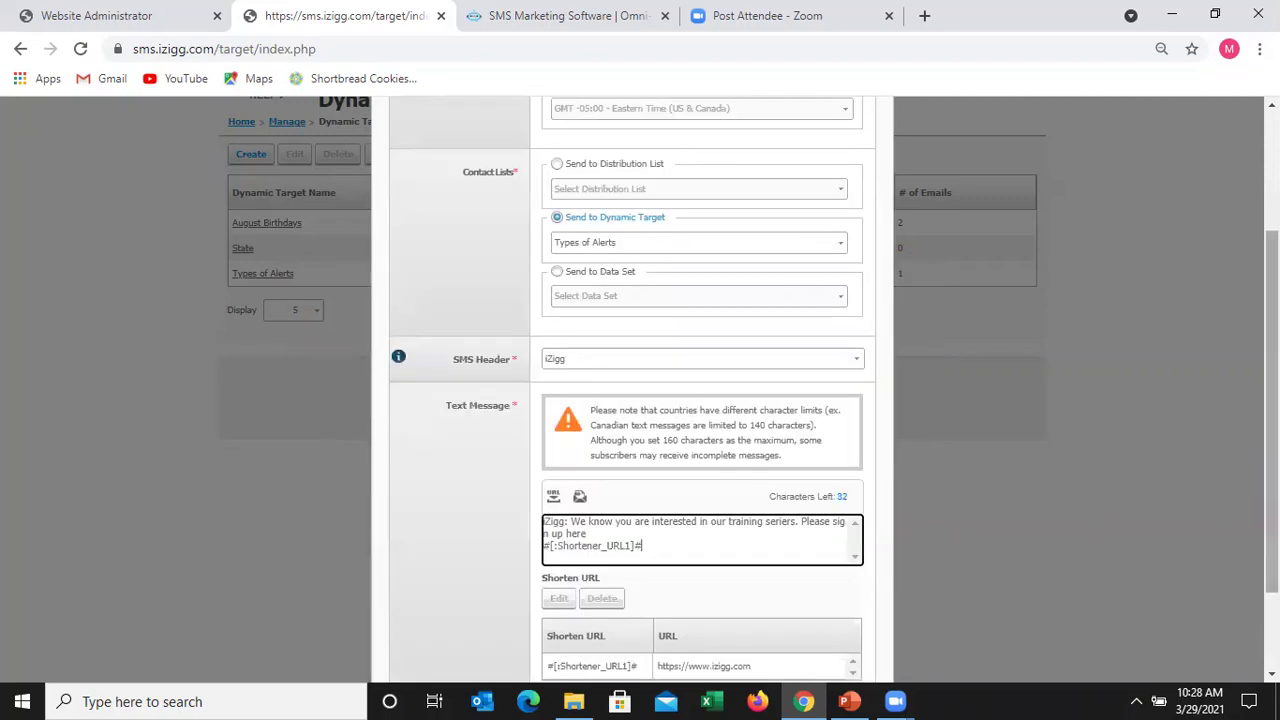
pyautogui.scroll(-2, 1057, 510)
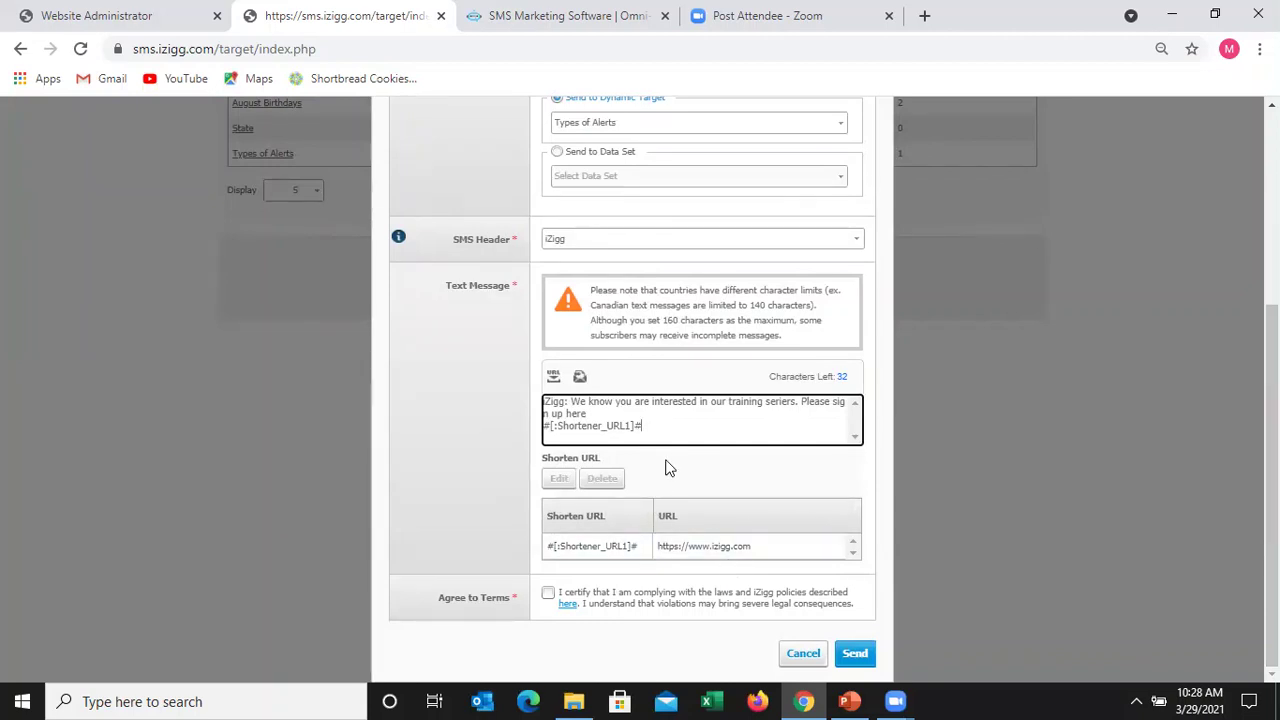
# - Finish the message, accept the terms and send it to the Types of Alerts target for 1 credit
pyautogui.press('Return')
pyautogui.press('Return')
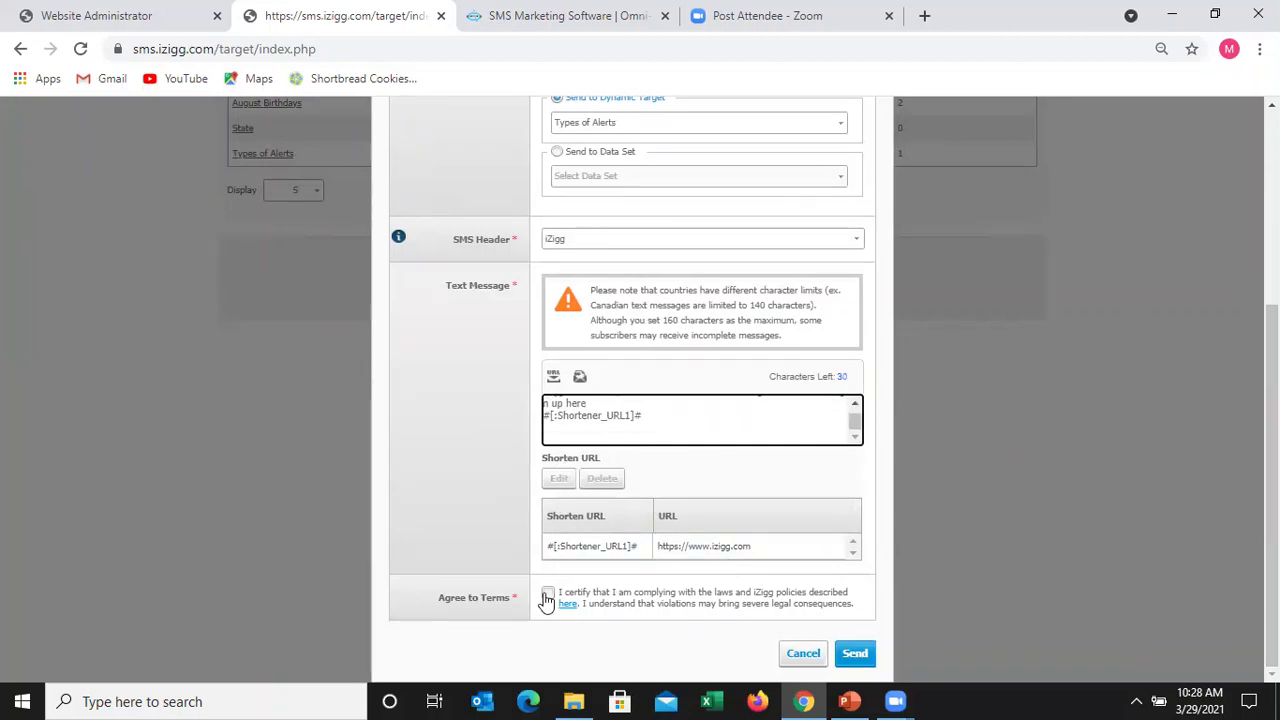
pyautogui.click(547, 597)
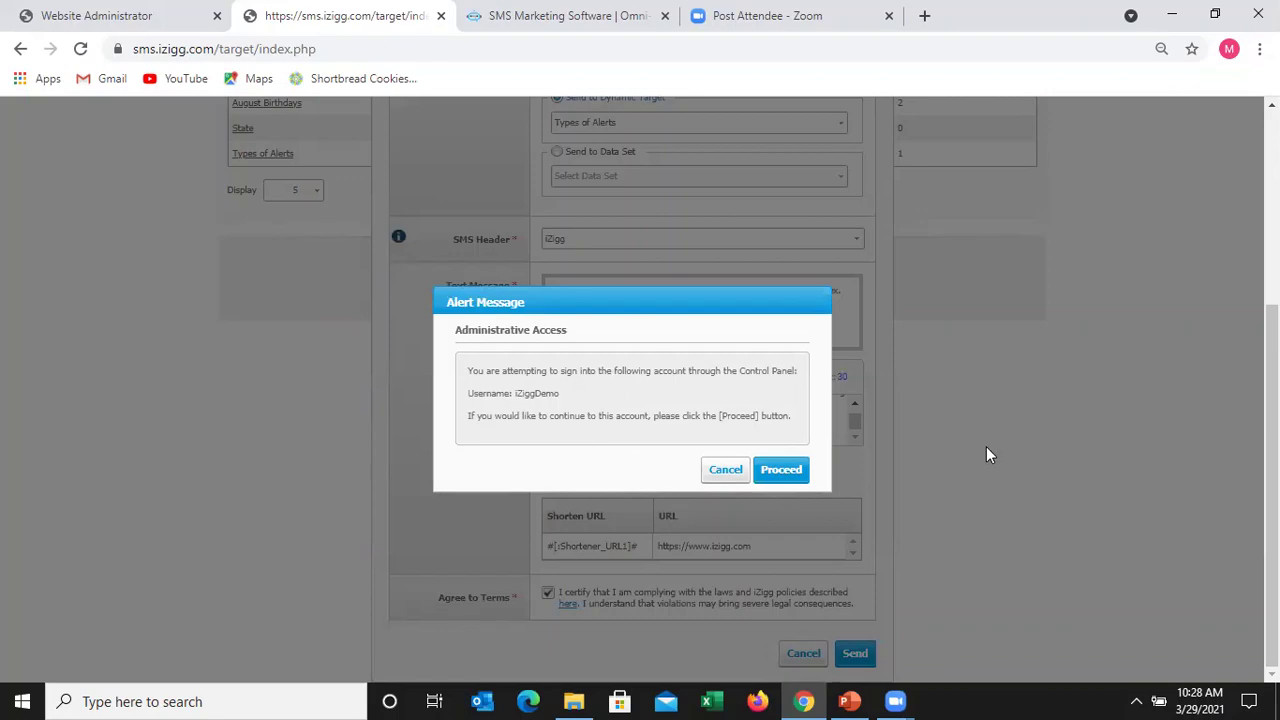
pyautogui.click(781, 469)
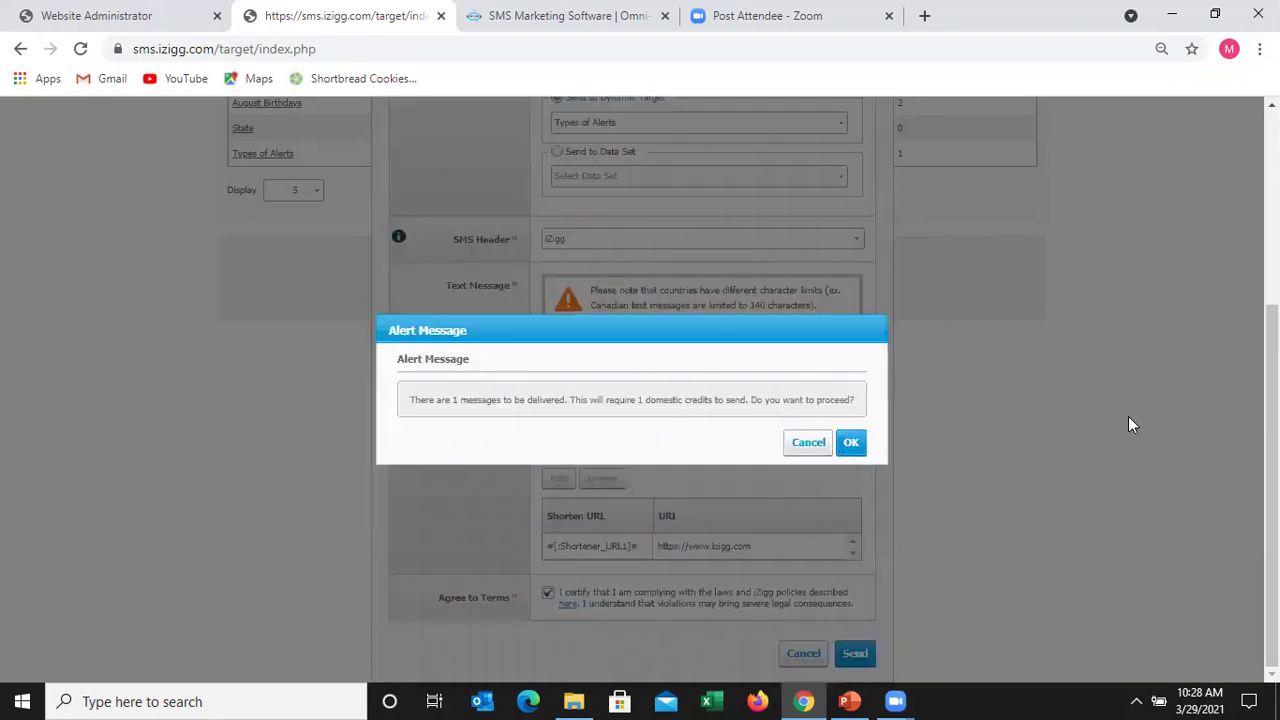
pyautogui.press('Return')
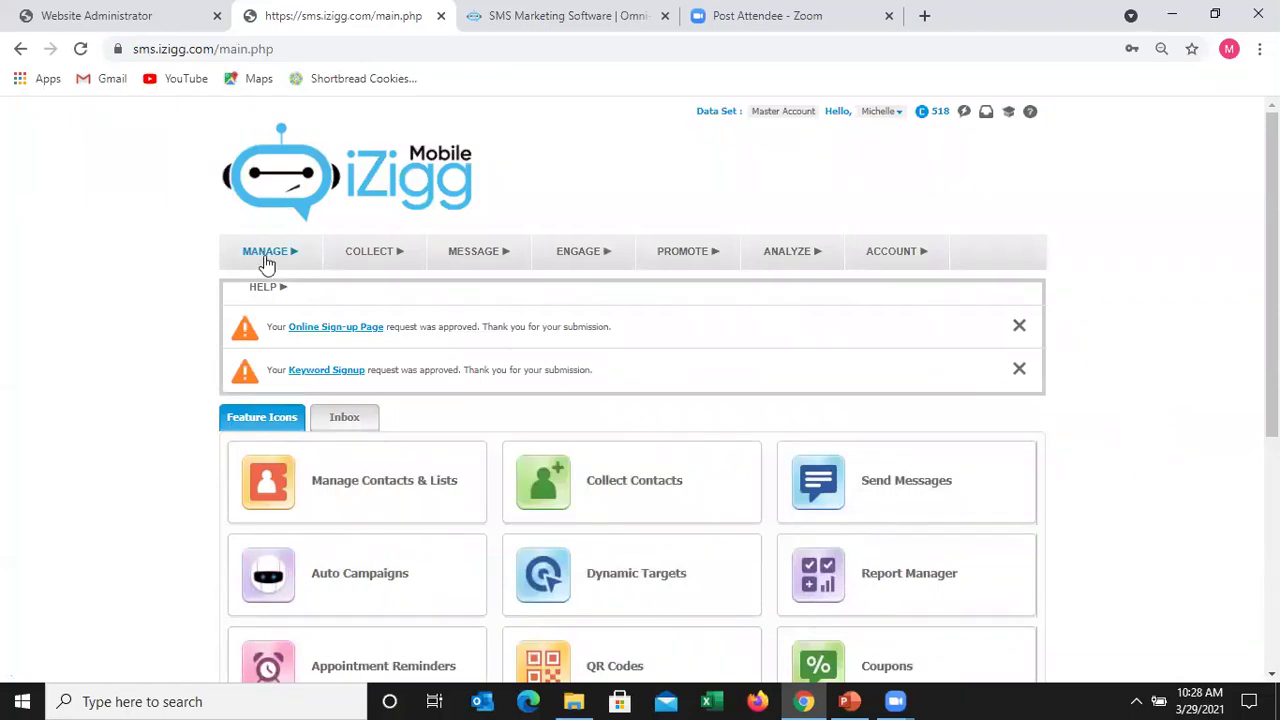
pyautogui.moveTo(267, 262)
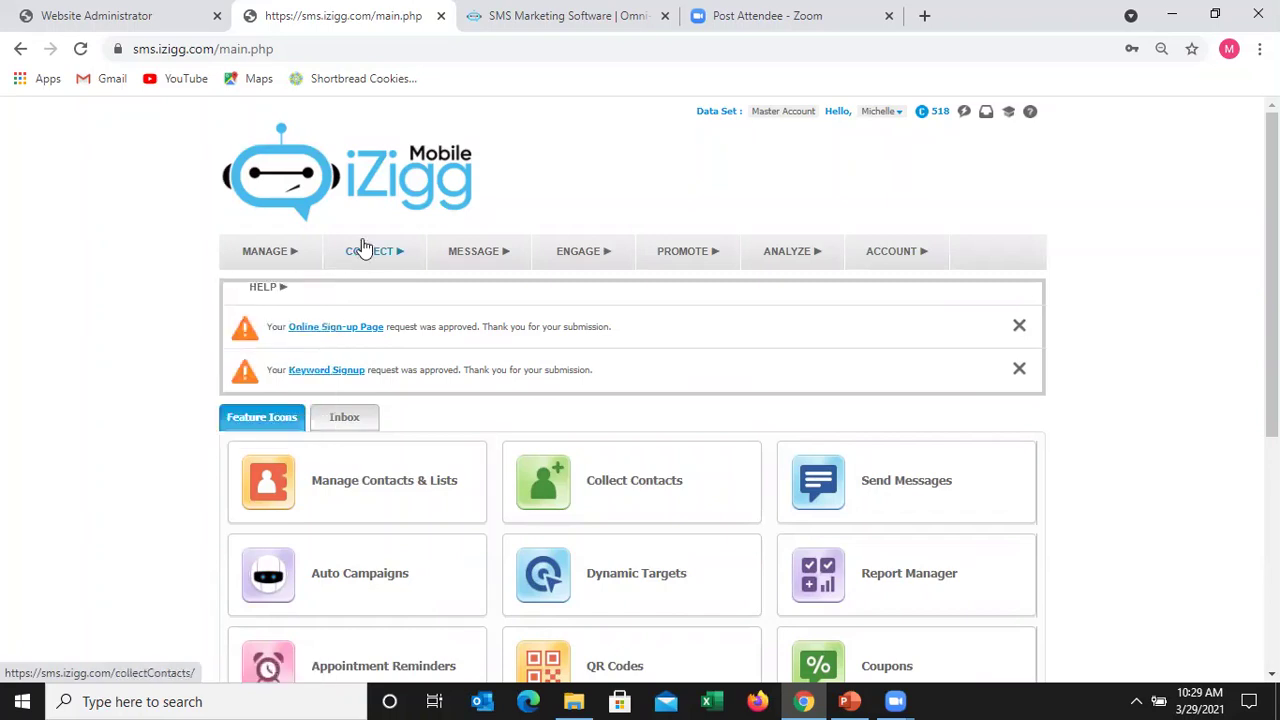
pyautogui.moveTo(367, 255)
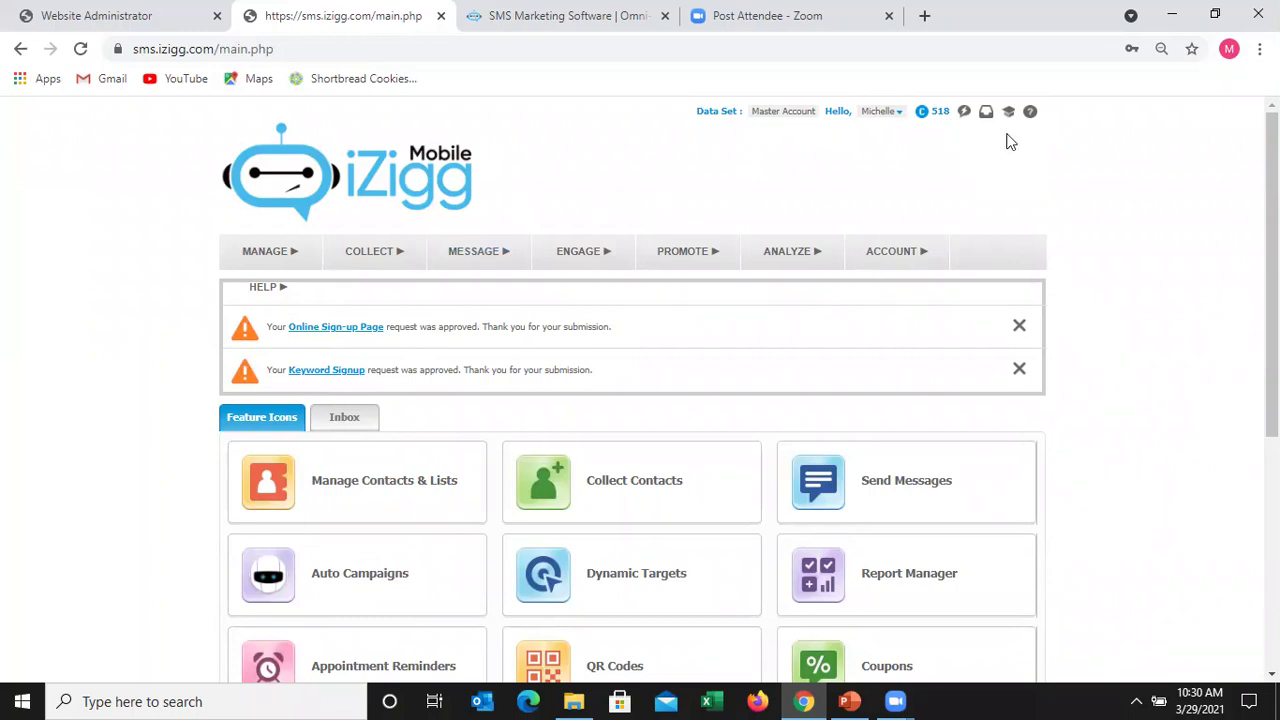
# - Start a new quick message with description 'Data Test for Collection via Keyword'
pyautogui.click(965, 114)
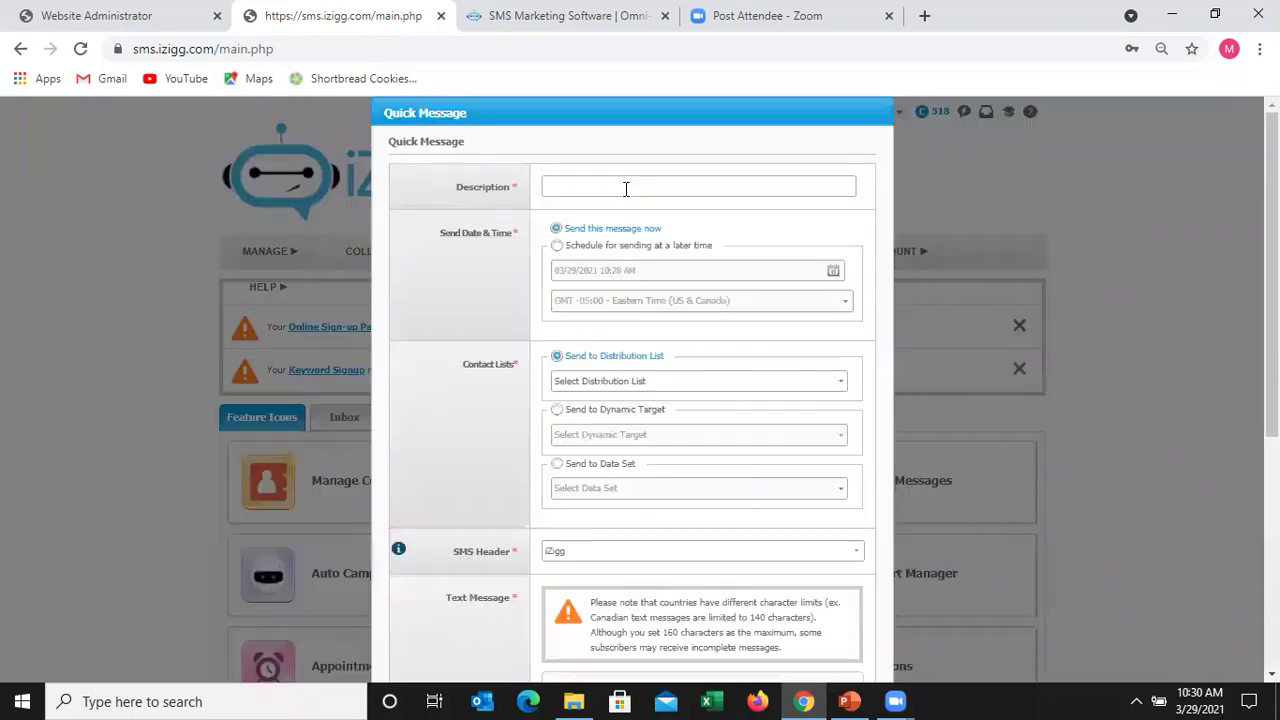
pyautogui.click(626, 189)
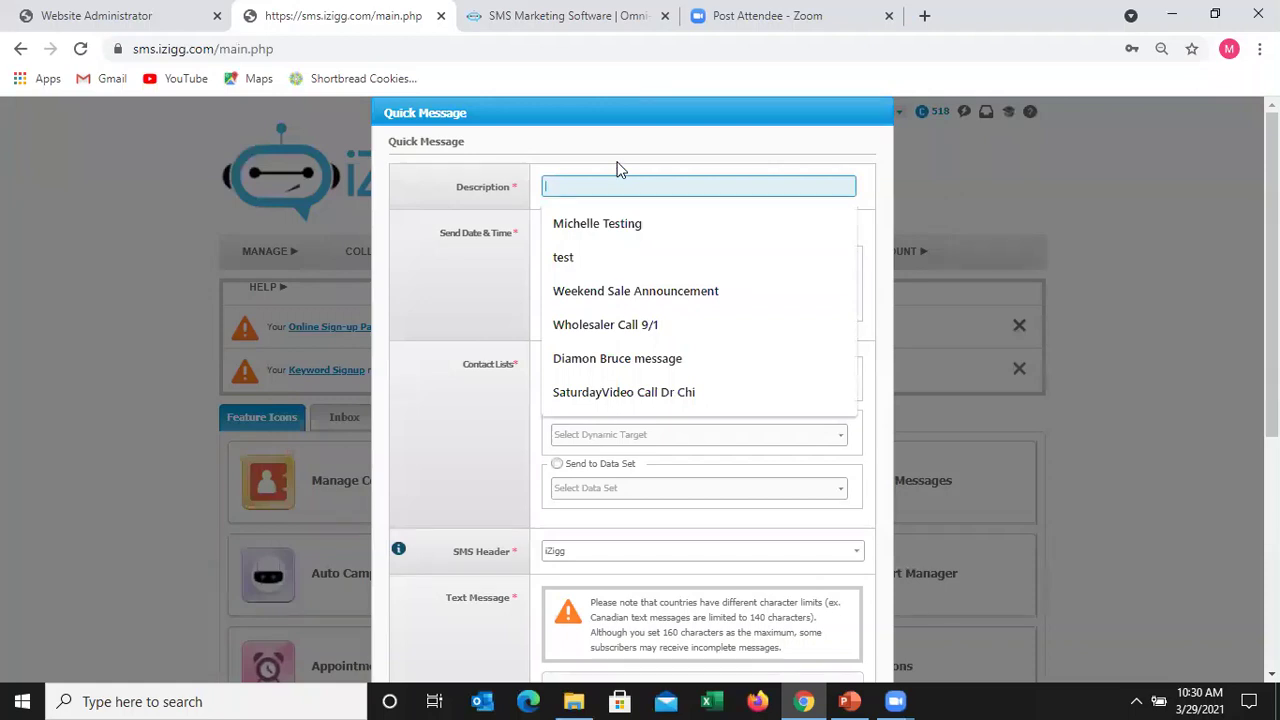
pyautogui.write('Data ')
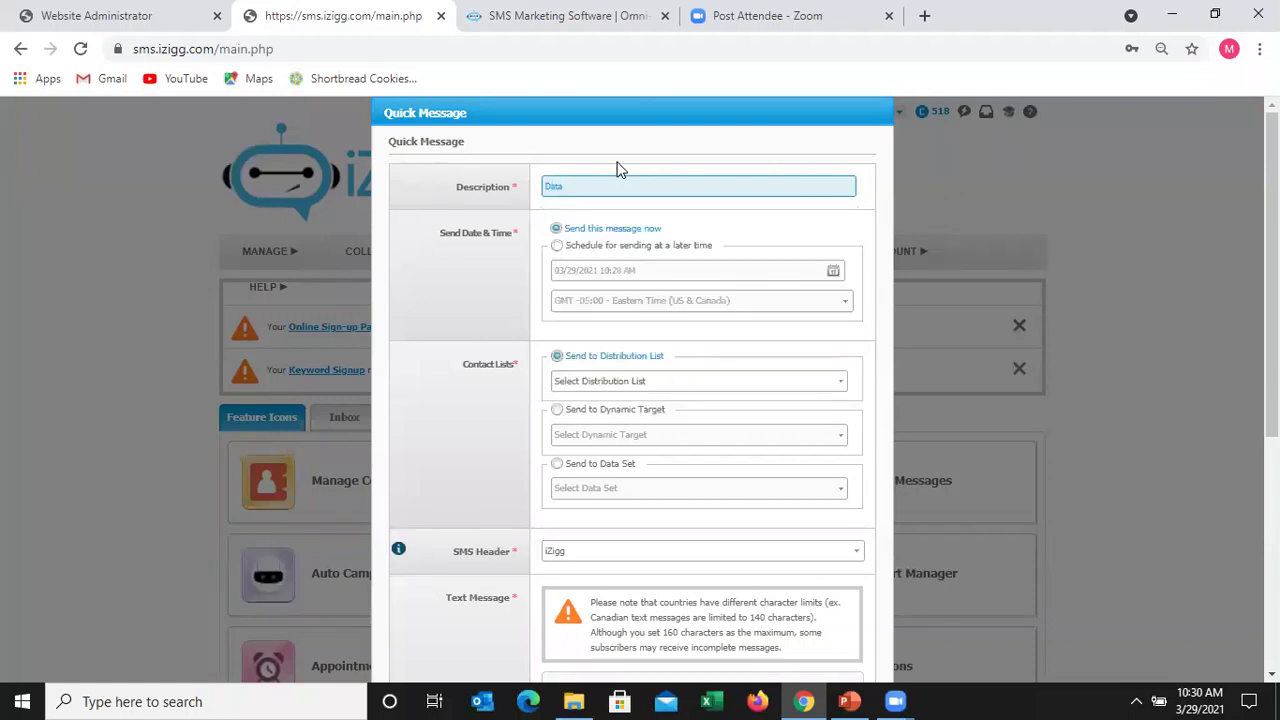
pyautogui.write('Test for Collection via Keyword')
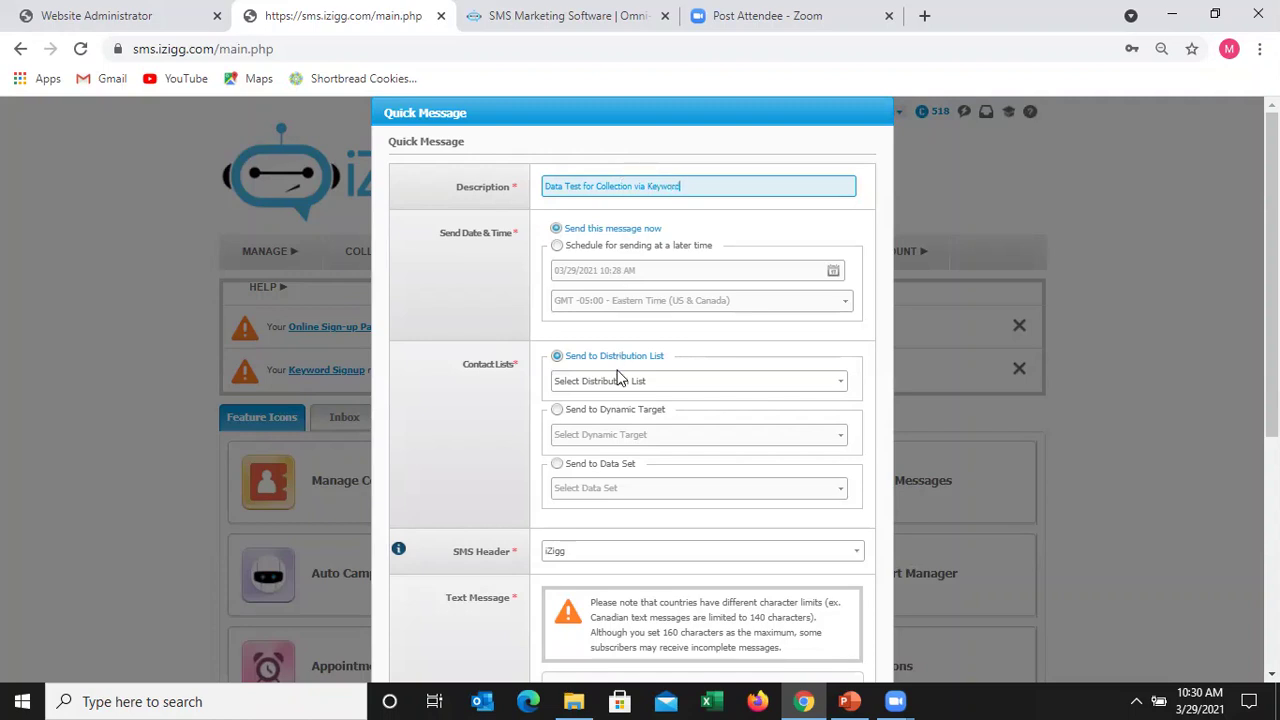
# - Address the quick message to the OSP iZigg distribution list
pyautogui.click(841, 389)
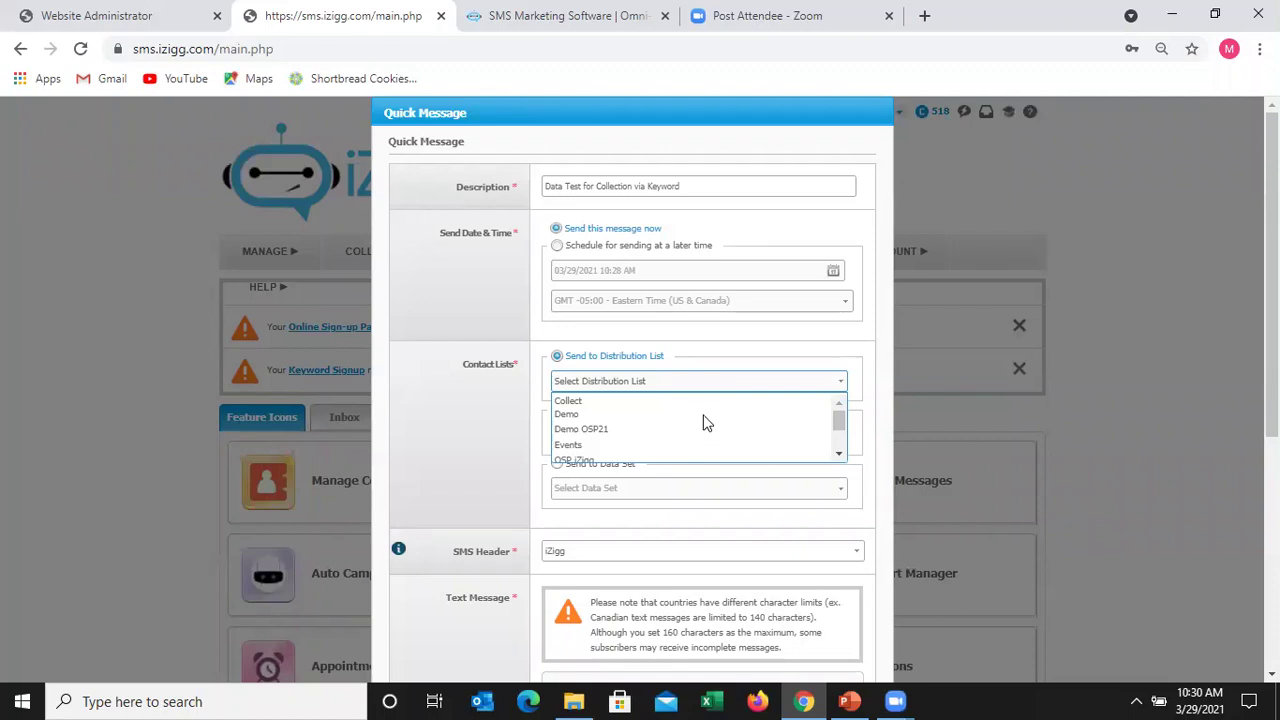
pyautogui.click(795, 388)
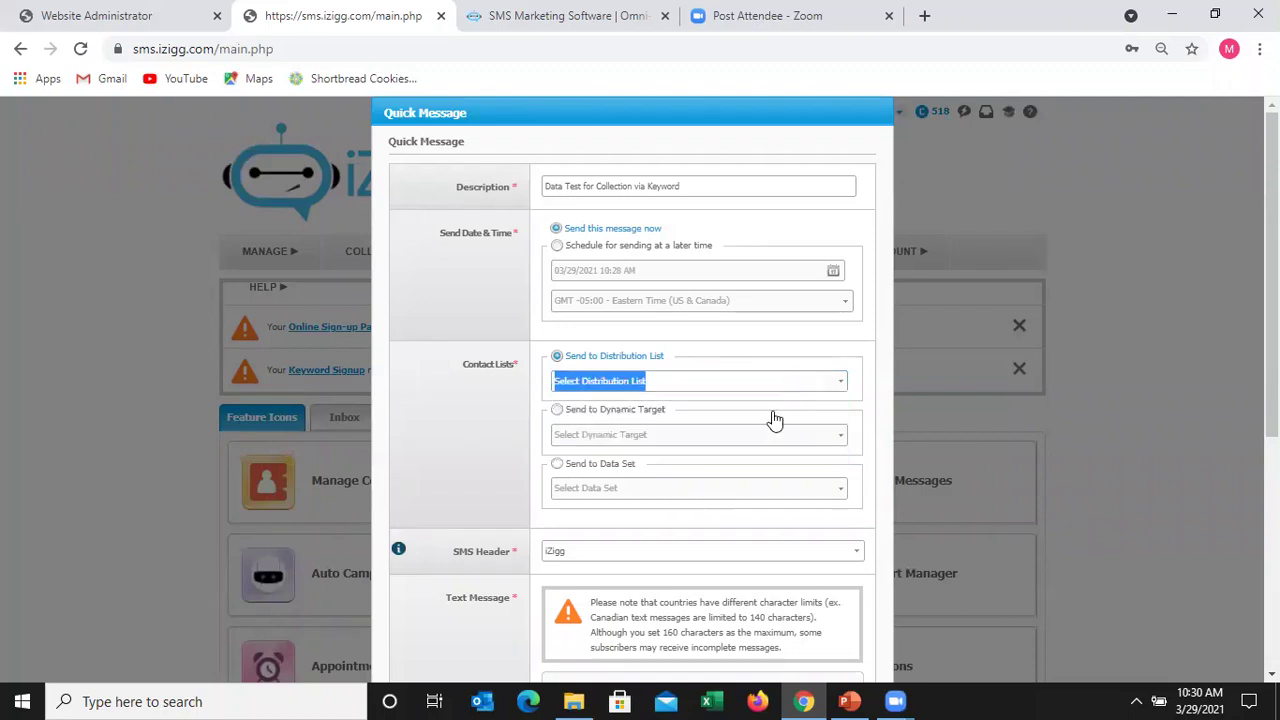
pyautogui.click(798, 385)
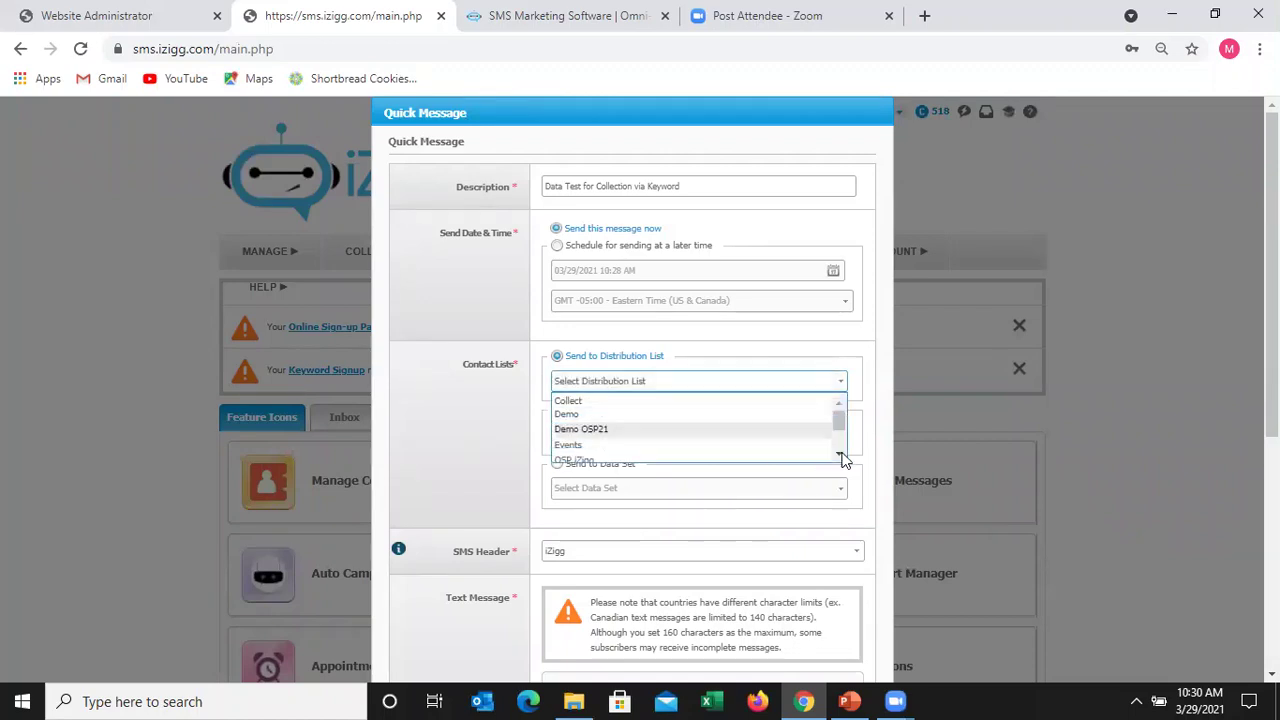
pyautogui.scroll(-1, 775, 438)
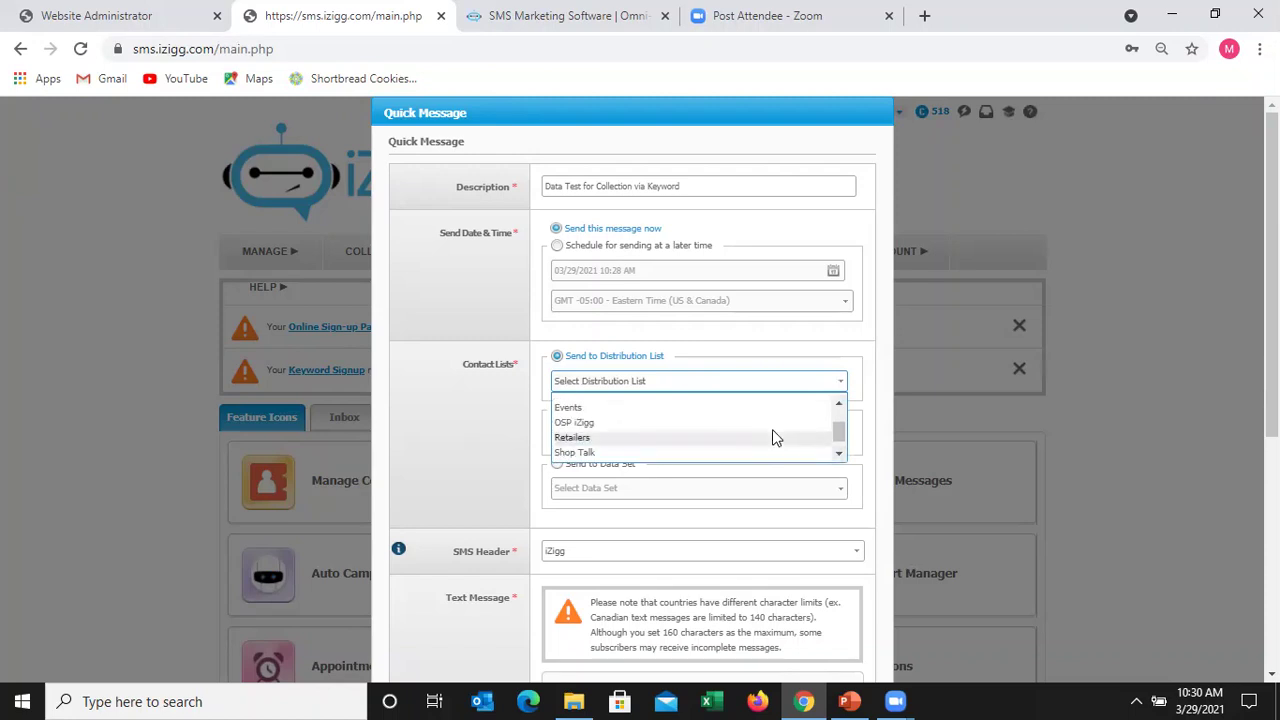
pyautogui.click(772, 429)
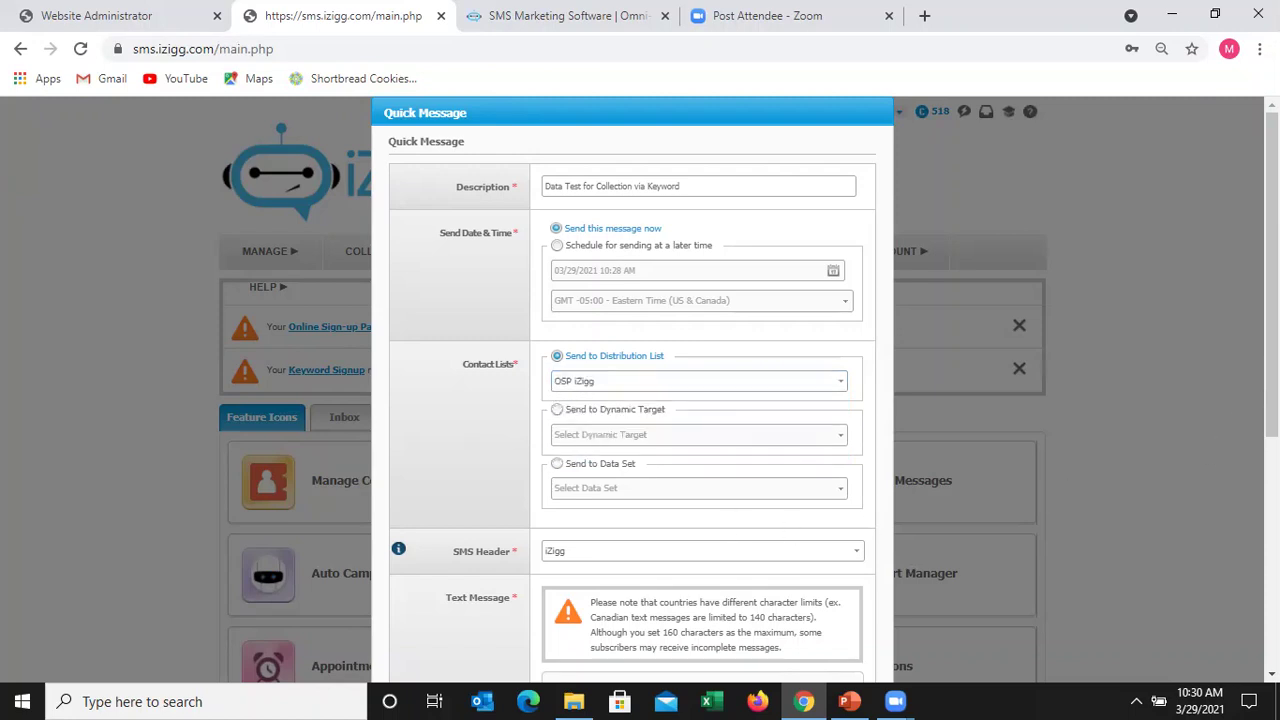
pyautogui.scroll(-3, 820, 580)
# - Write a text thanking loyal customers and asking them to reply with Collect1
pyautogui.click(715, 474)
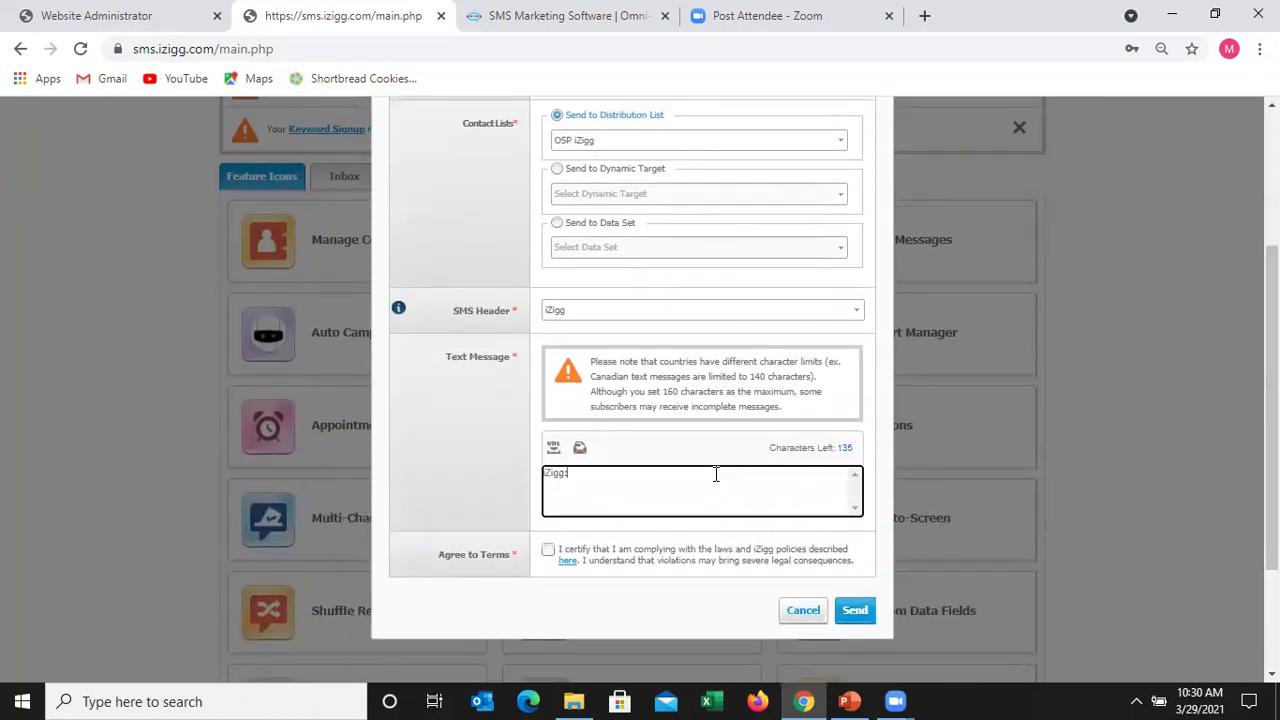
pyautogui.write('Thank you ')
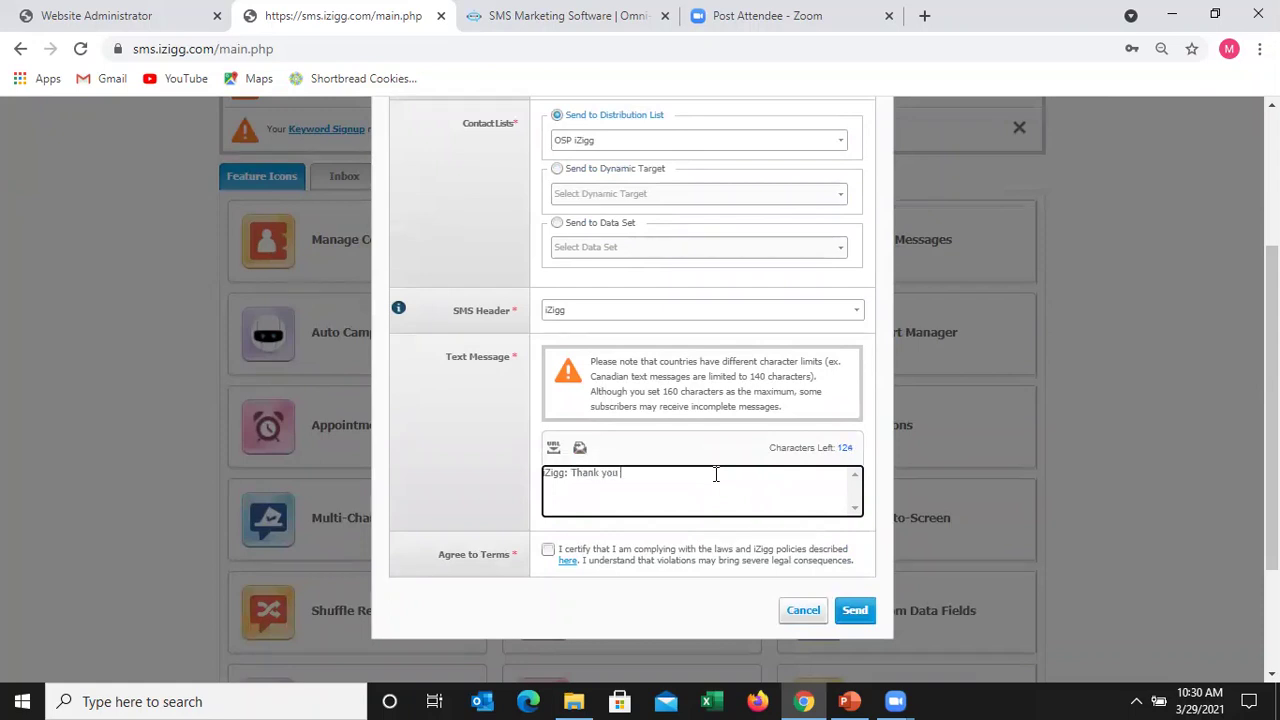
pyautogui.write('for being such a ')
pyautogui.write('loyal')
pyautogui.write(' customers. ')
pyautogui.write('T')
pyautogui.write('in order to serv')
pyautogui.write('e you')
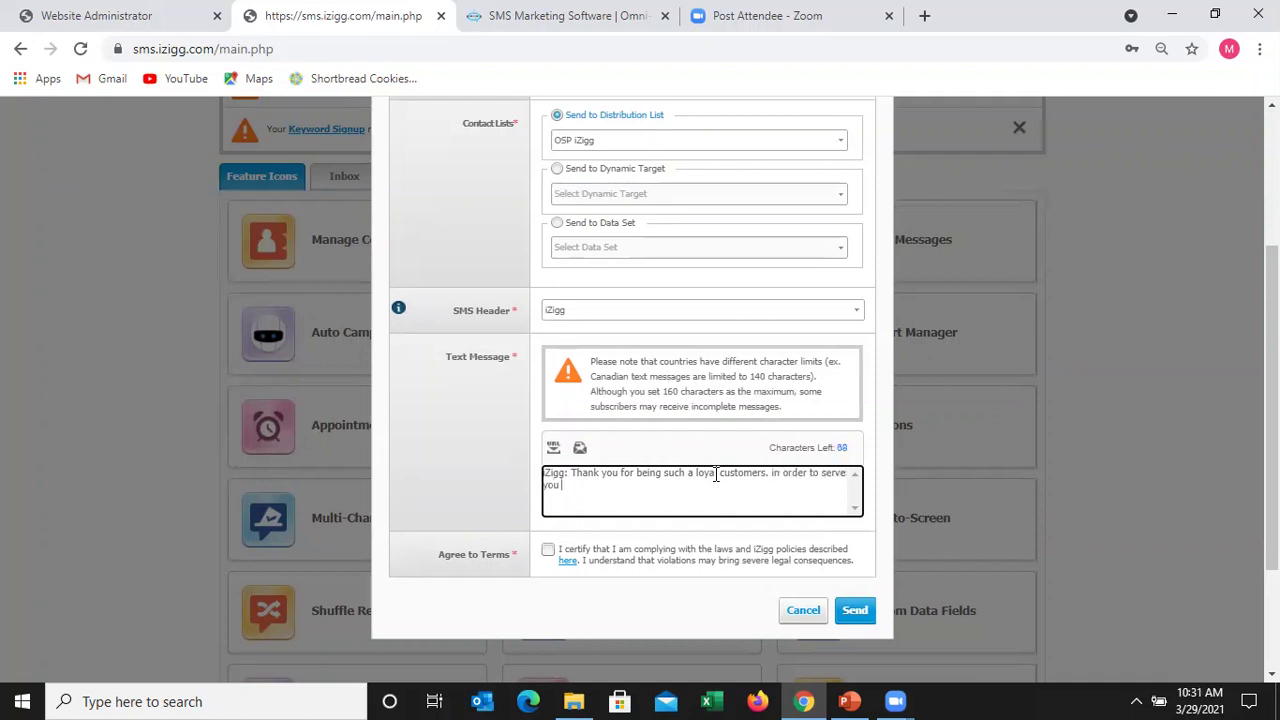
pyautogui.write(' better please reply with Collect')
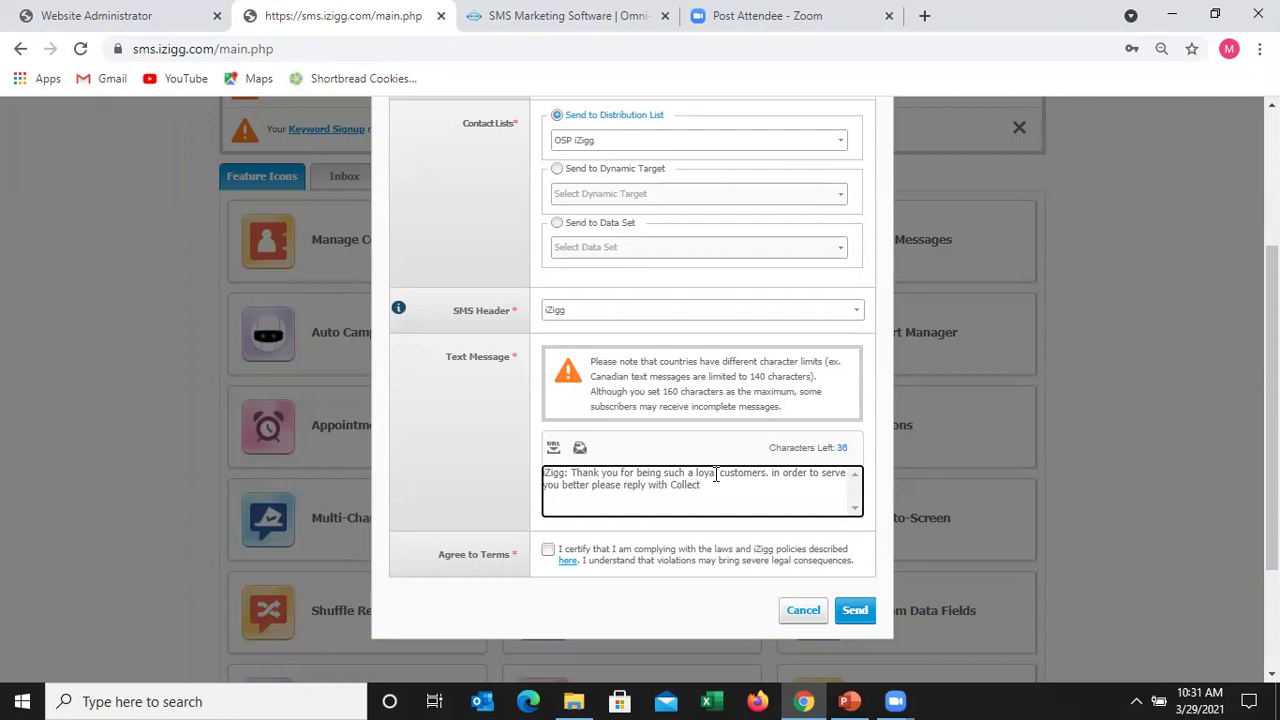
pyautogui.write('1.')
# - Accept the terms and send the message to 4 recipients for 4 credits
pyautogui.click(551, 556)
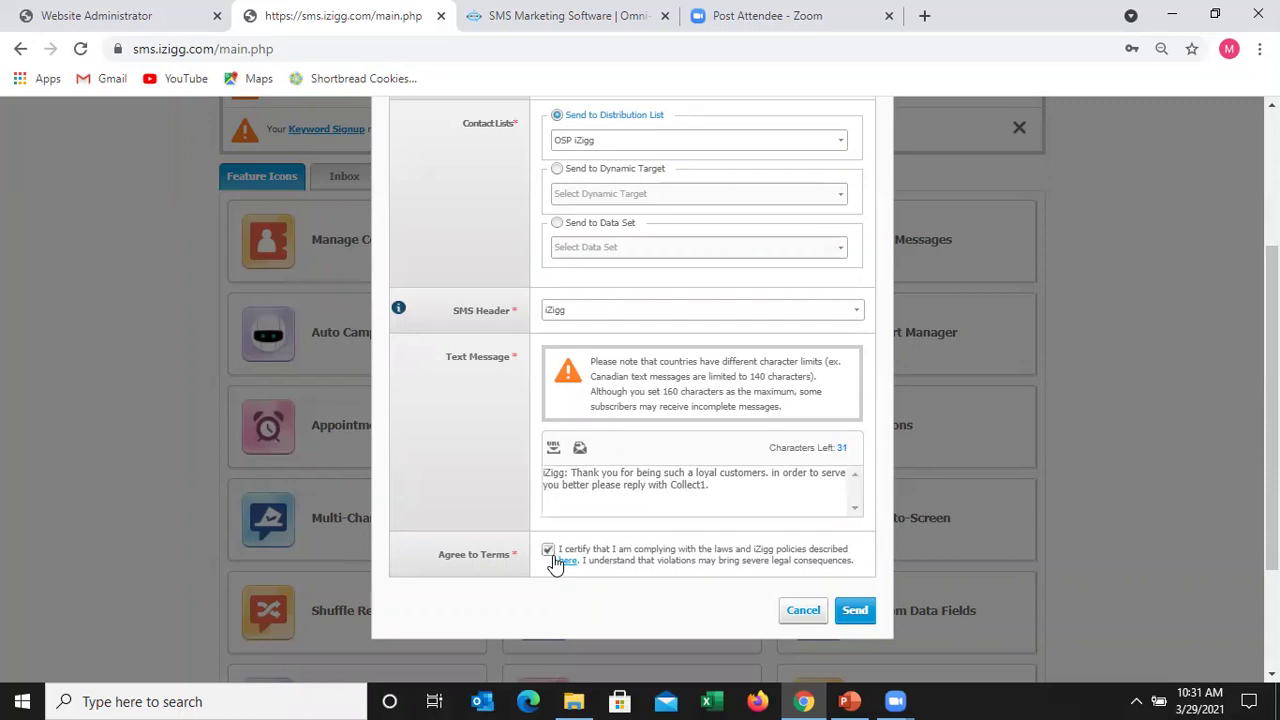
pyautogui.click(856, 611)
pyautogui.click(790, 471)
pyautogui.click(849, 443)
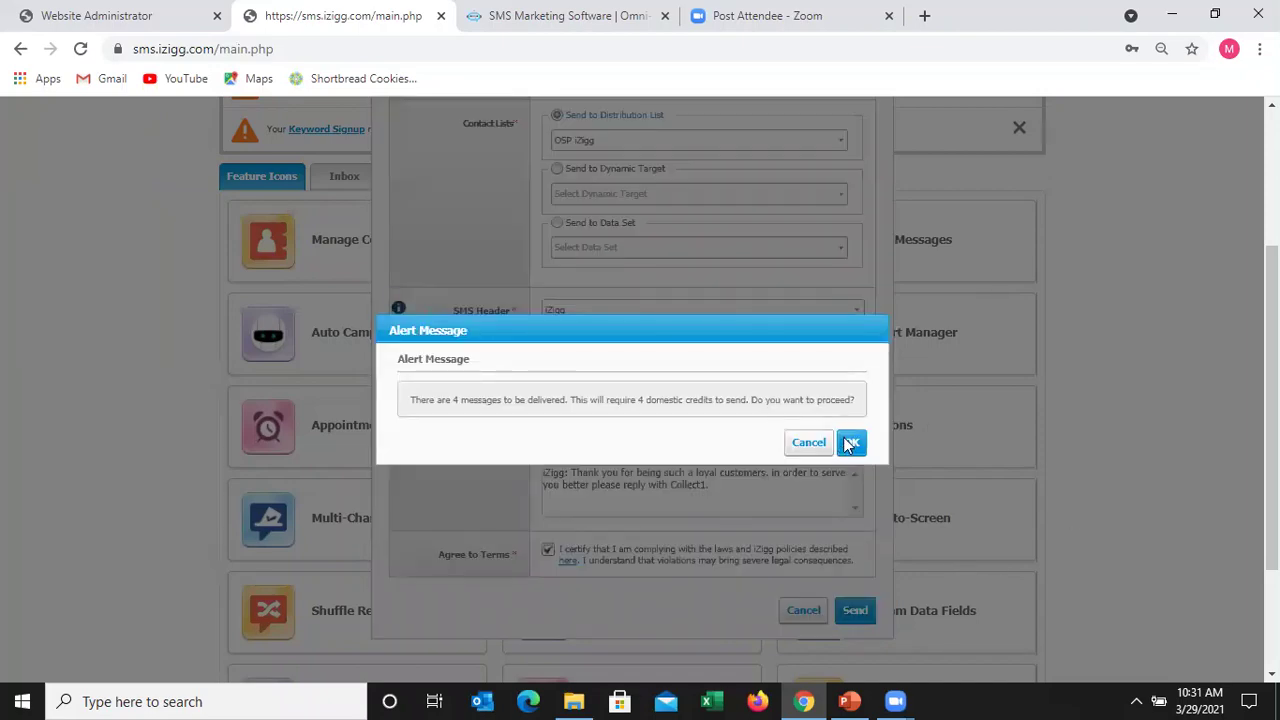